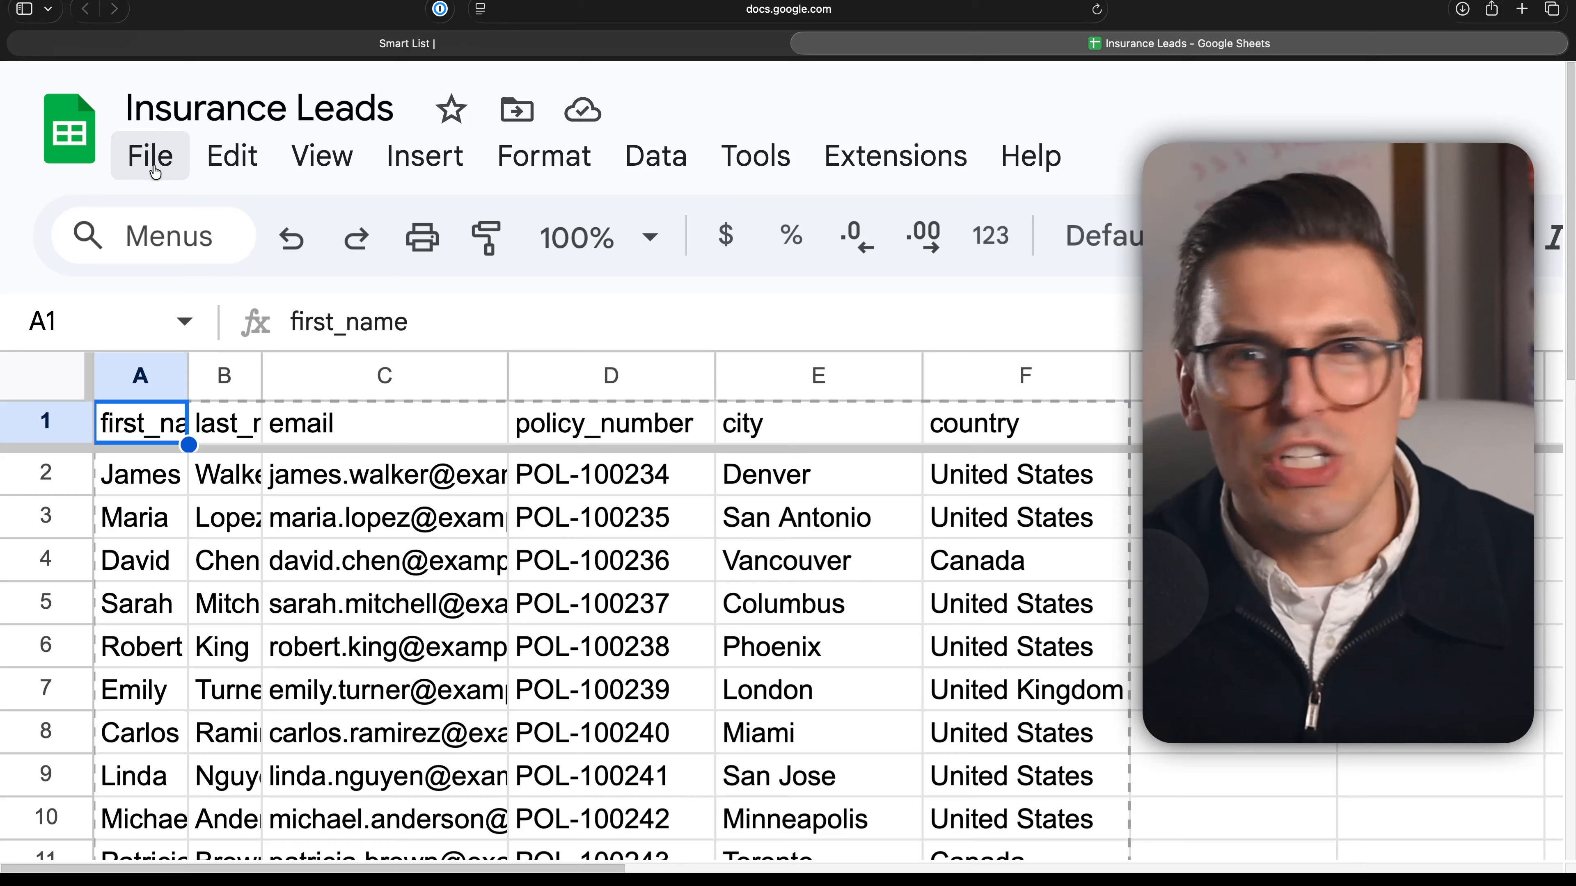
- Download the Insurance Leads spreadsheet as a comma-separated values (.csv) file
left_click(155, 172)
mouse_move(296, 649)
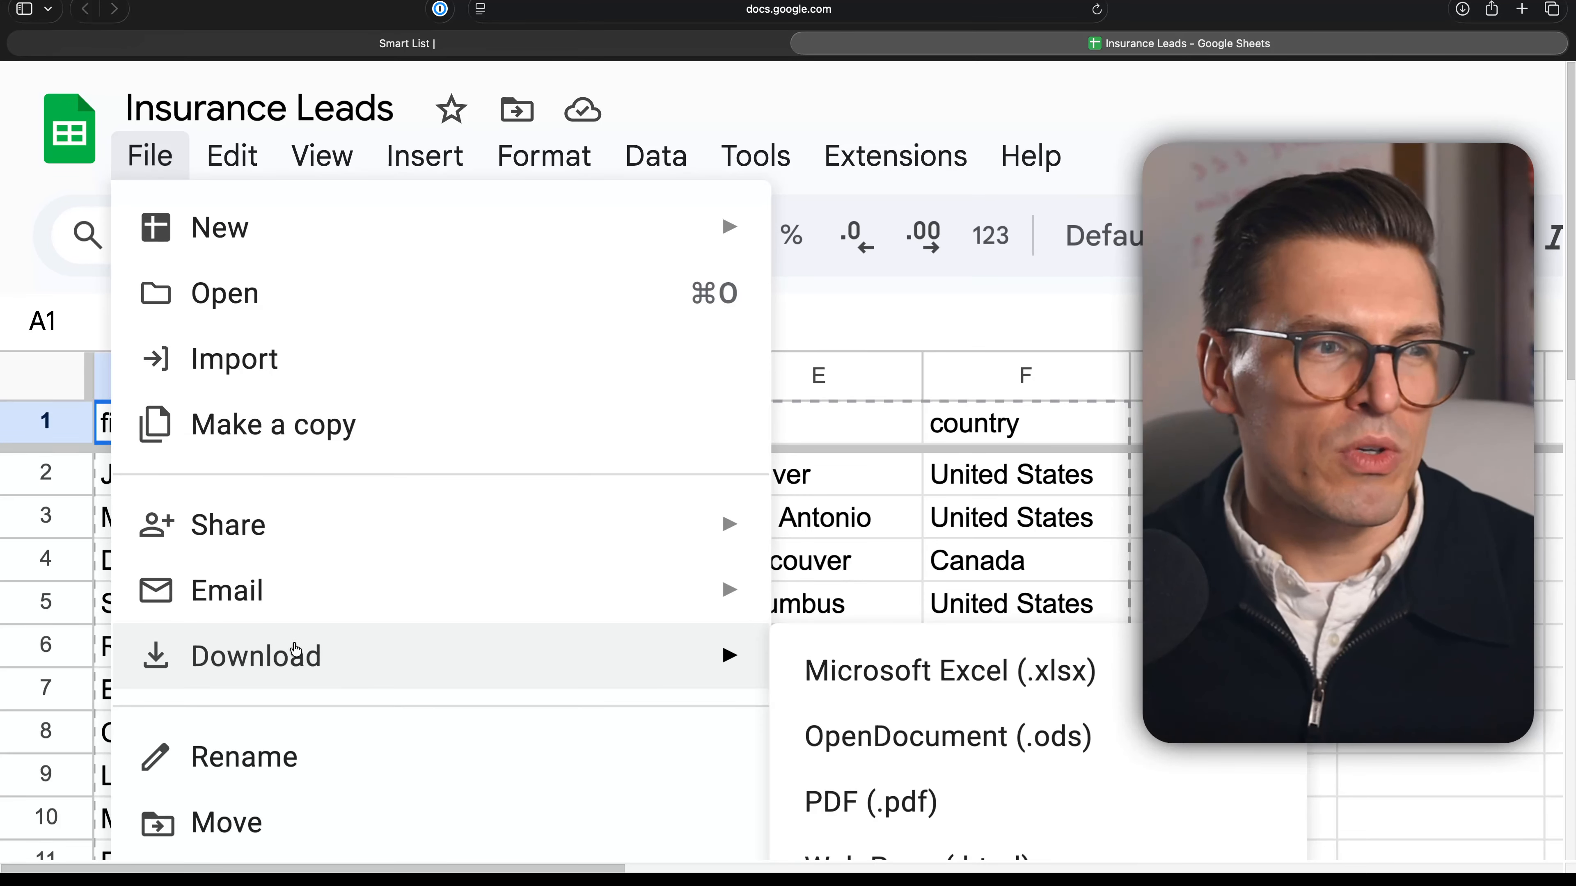
scroll(936, 707, "down", 5)
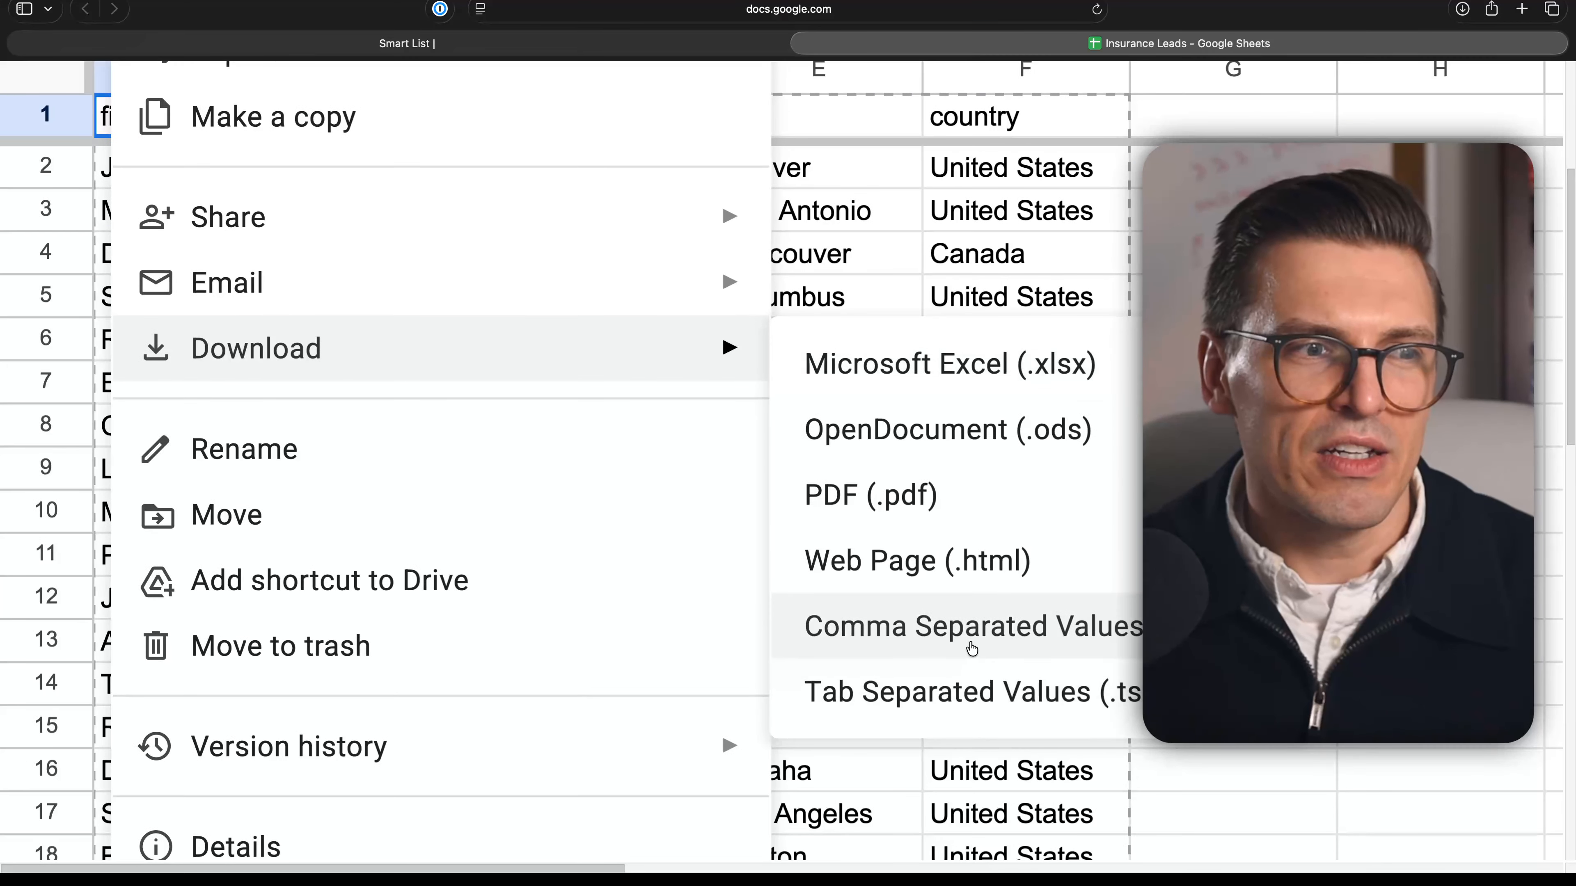
left_click(972, 649)
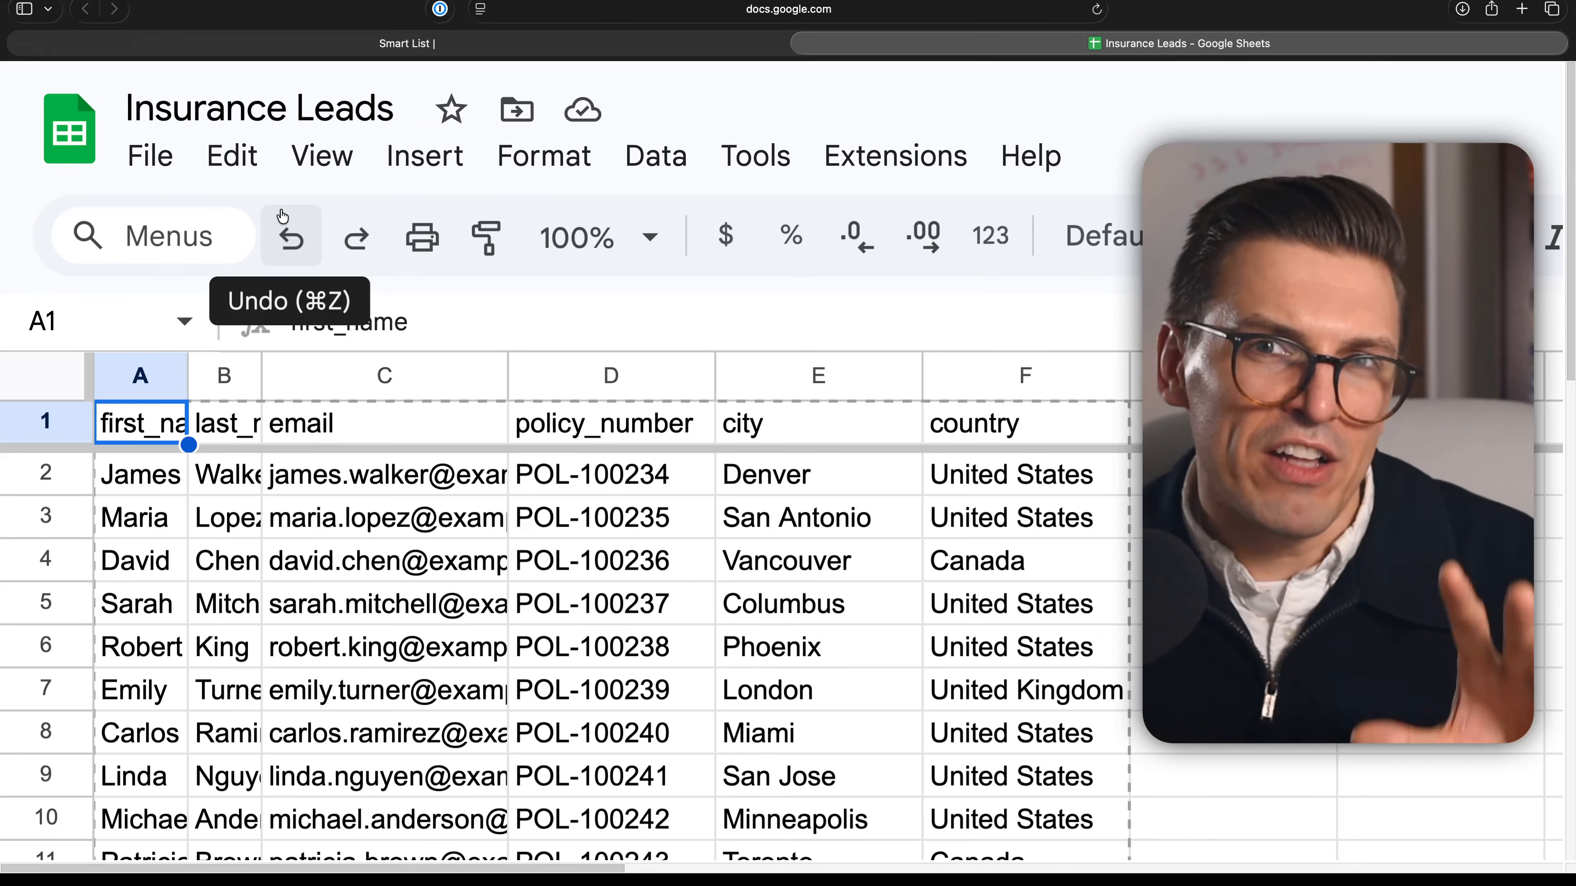
- Switch to Agent CRM, open the Automation workflow list and search it for "Assign"
left_click(385, 44)
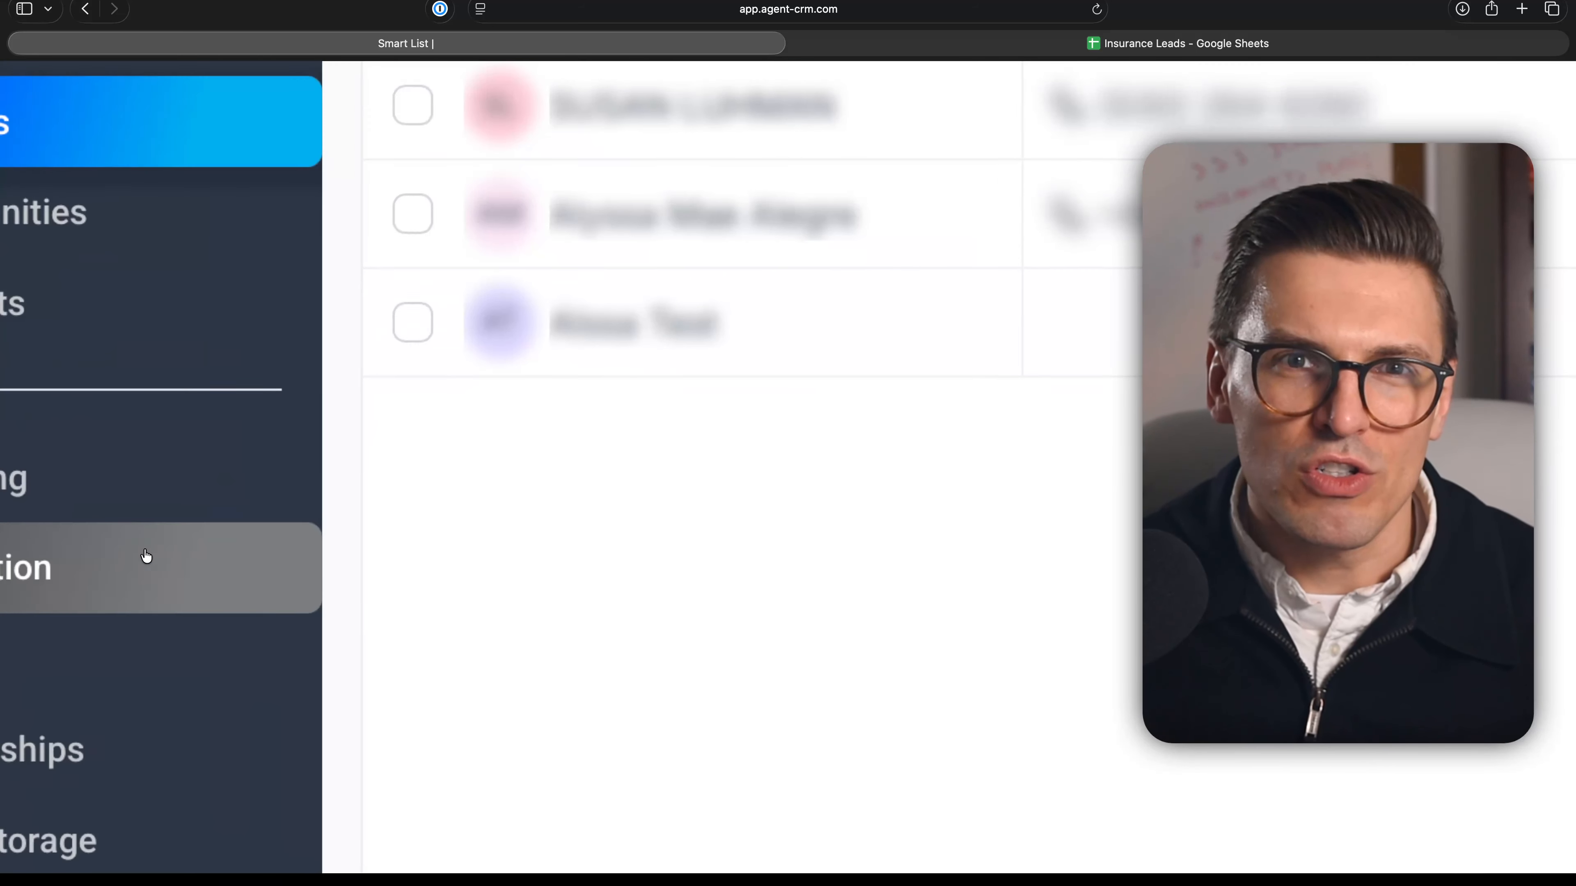
scroll(147, 556, "left", 4)
left_click(160, 575)
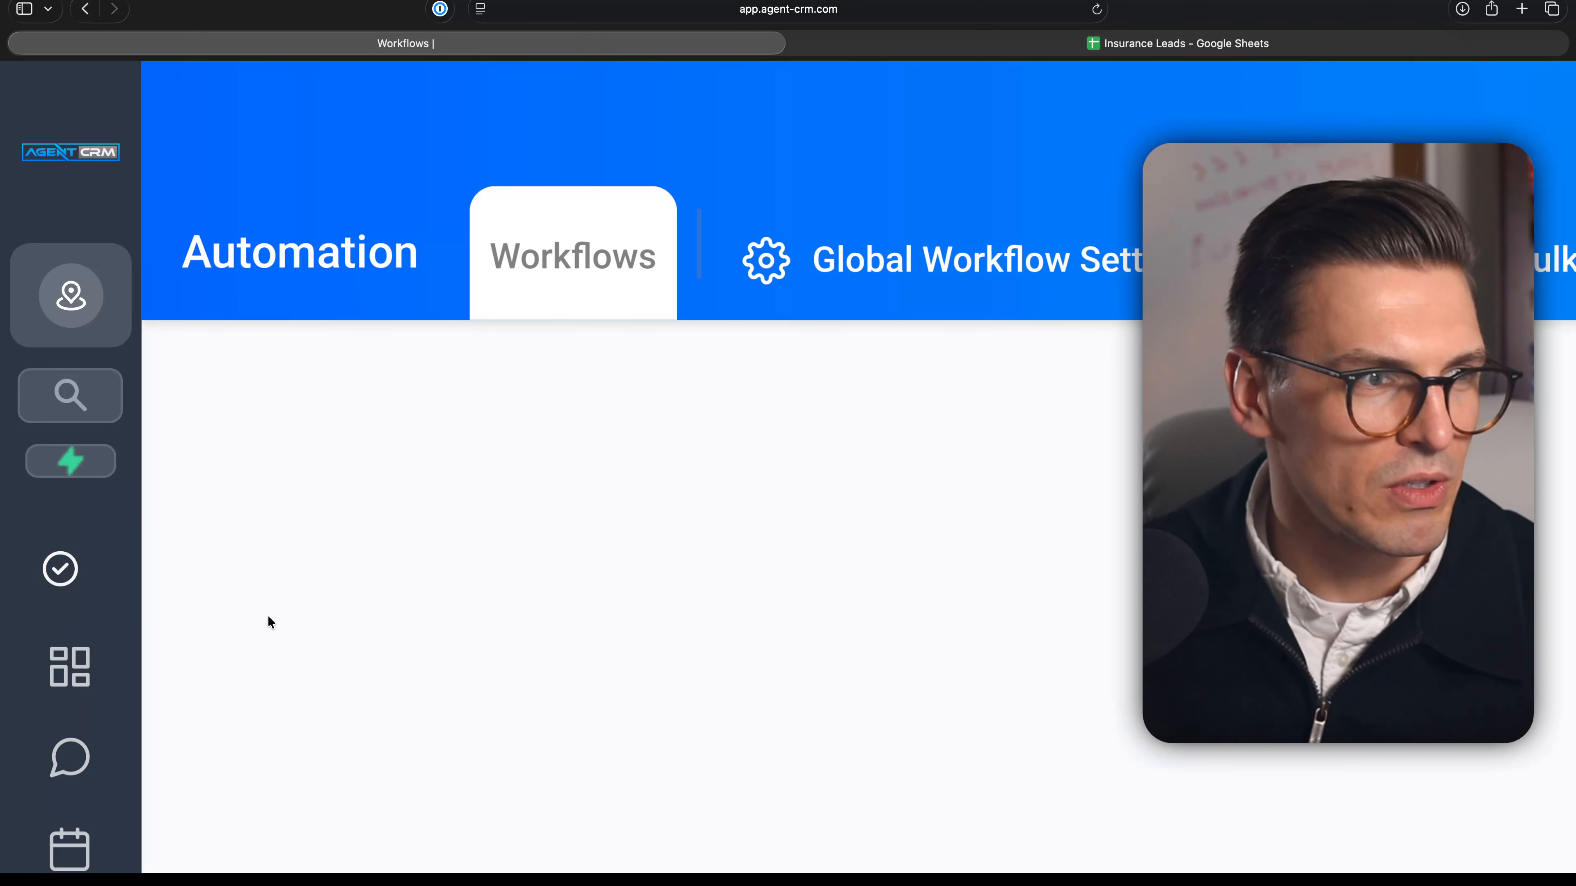
scroll(102, 794, "down", 5)
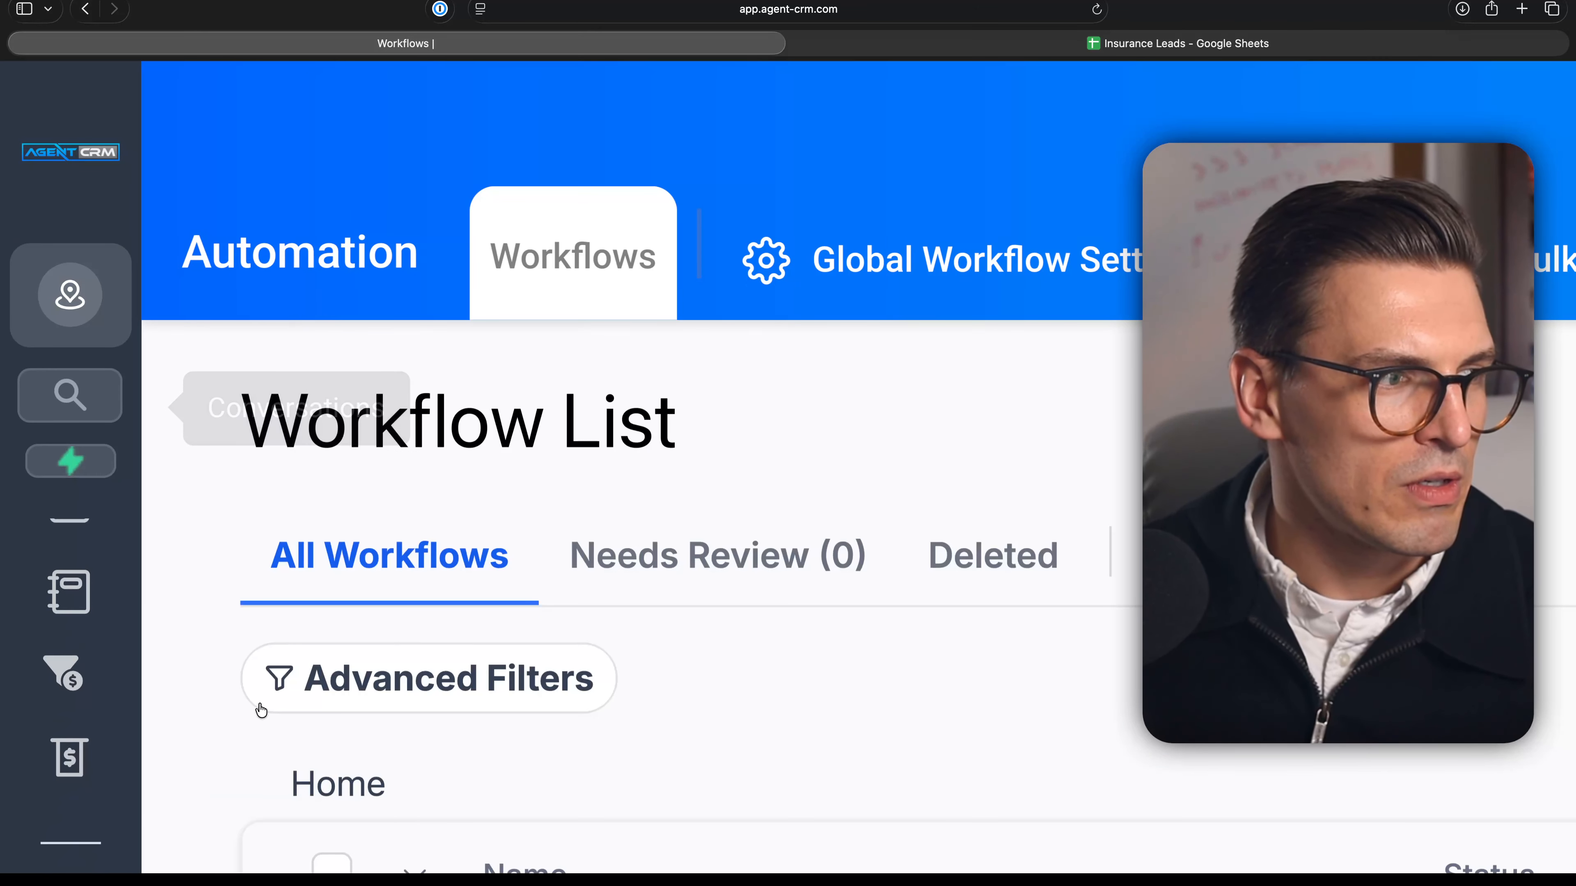
scroll(261, 710, "down", 5)
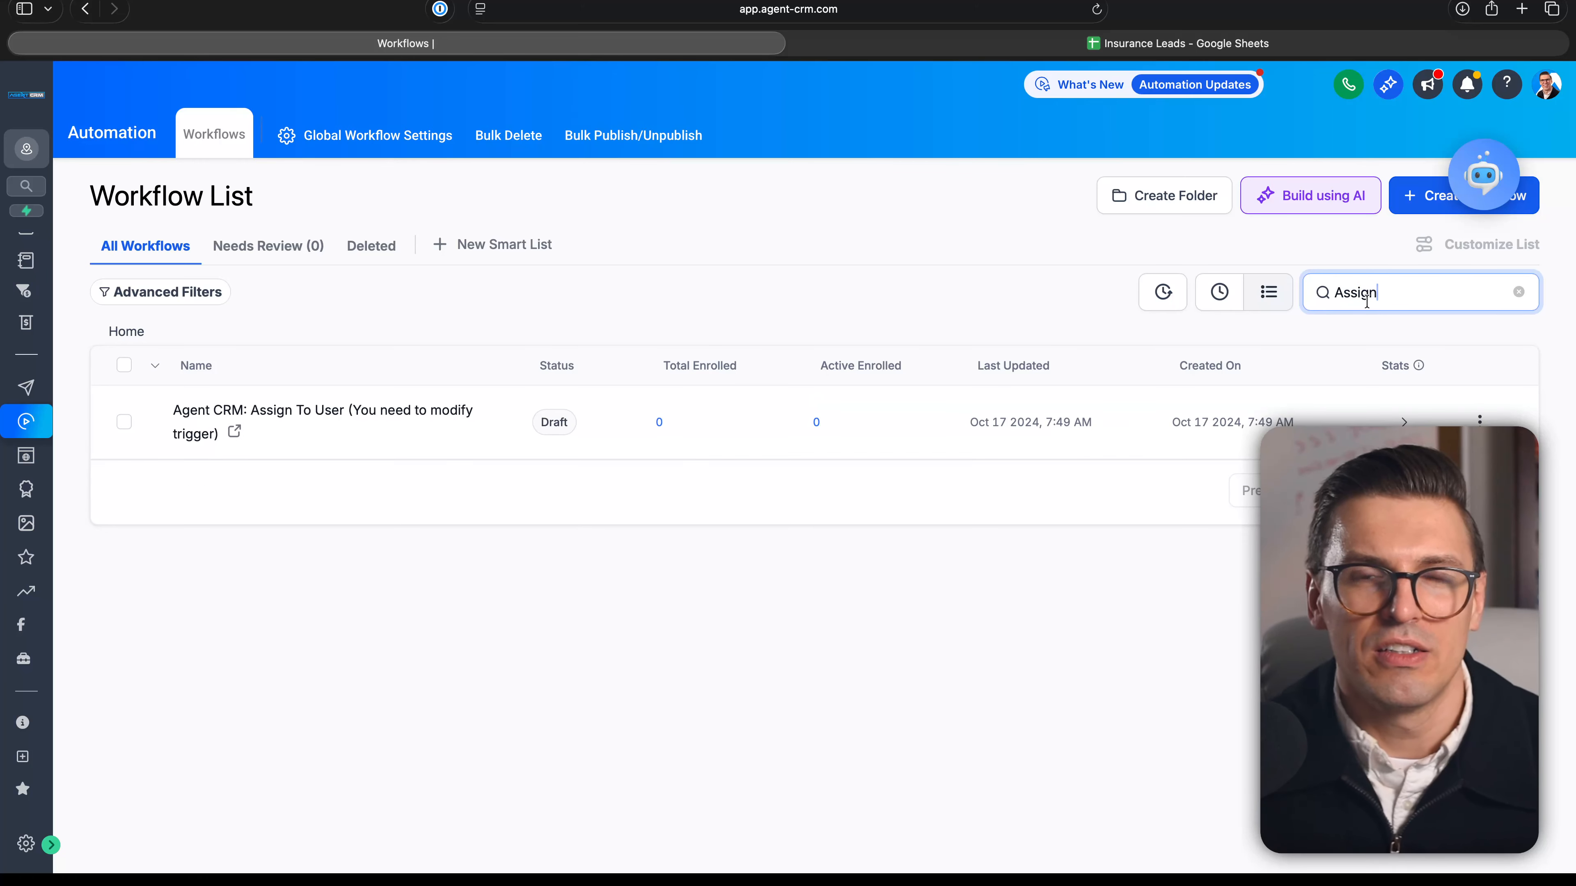
- Open the "Agent CRM: Assign To User (You need to modify trigger)" workflow and enable Auto Save
scroll(824, 255, "up", 5)
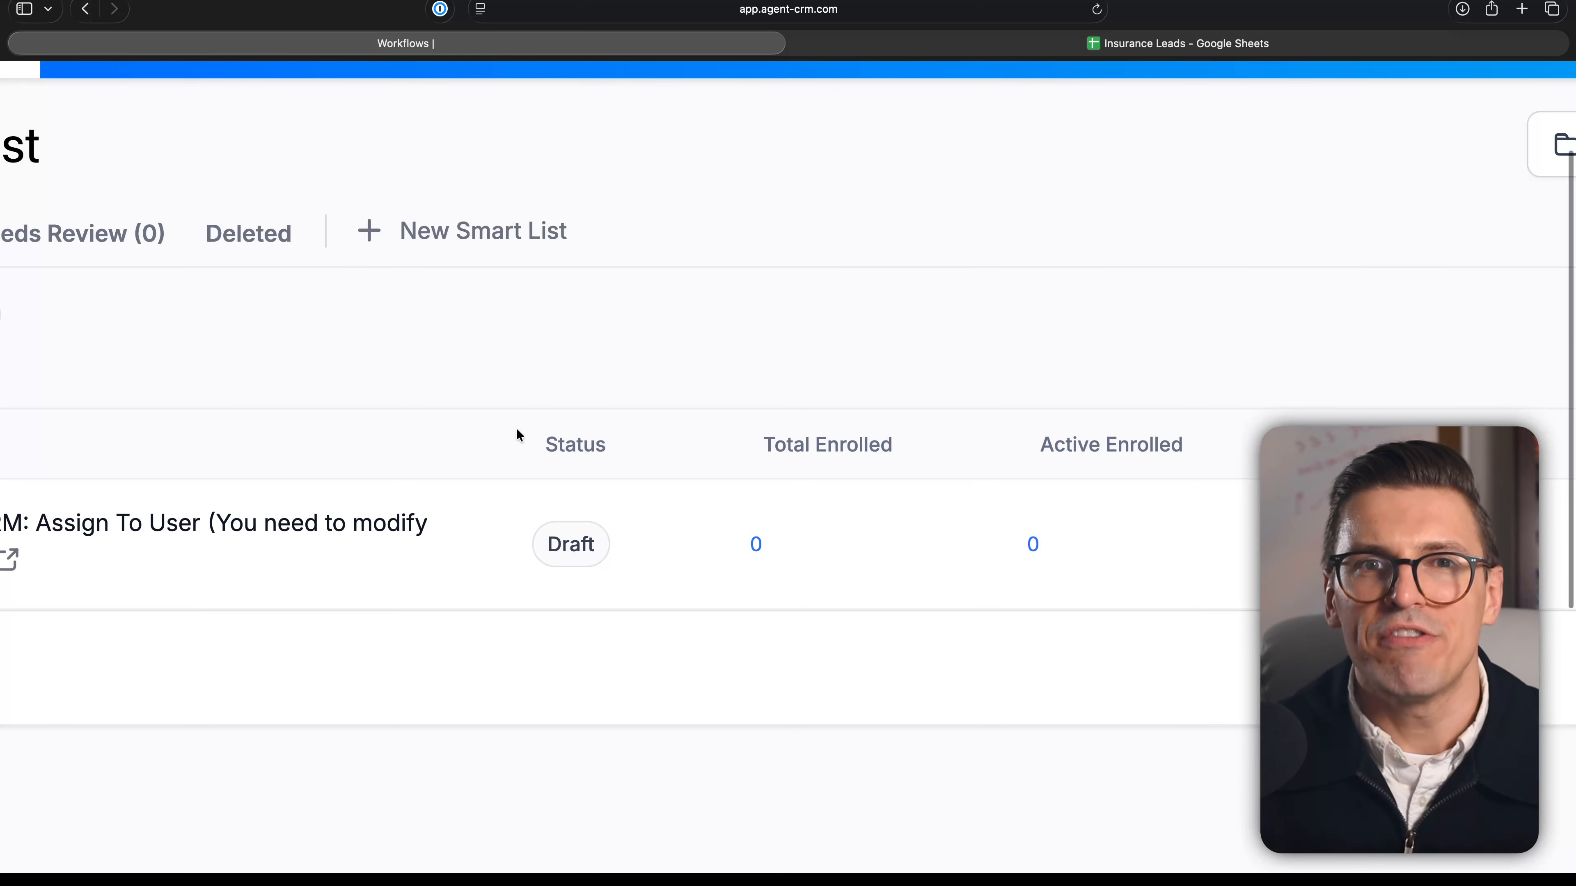
scroll(517, 433, "left", 5)
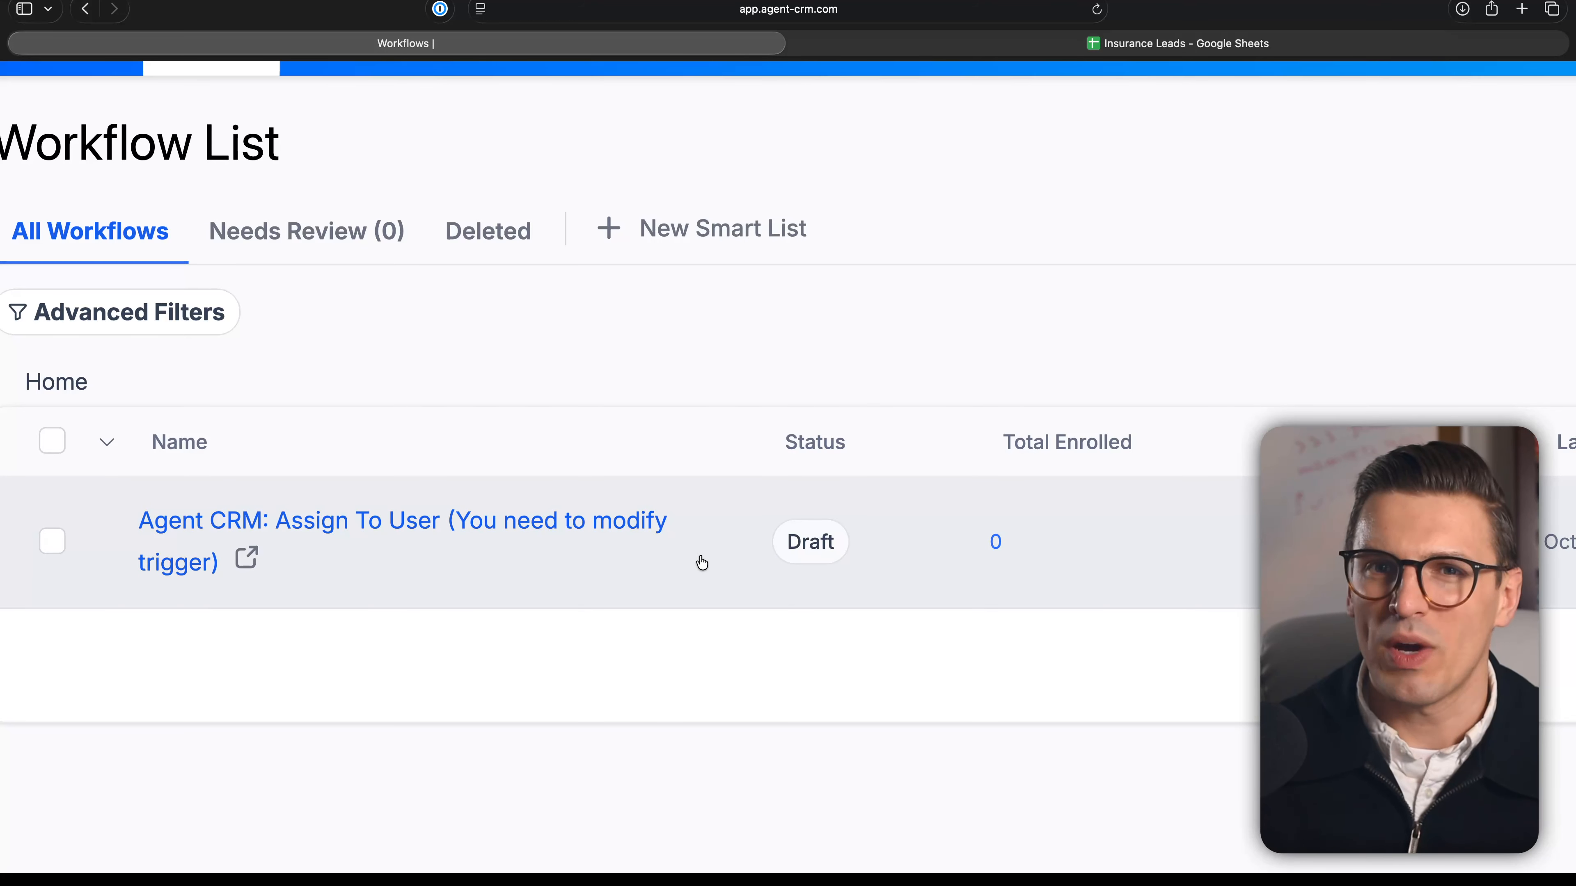
scroll(435, 566, "down", 5)
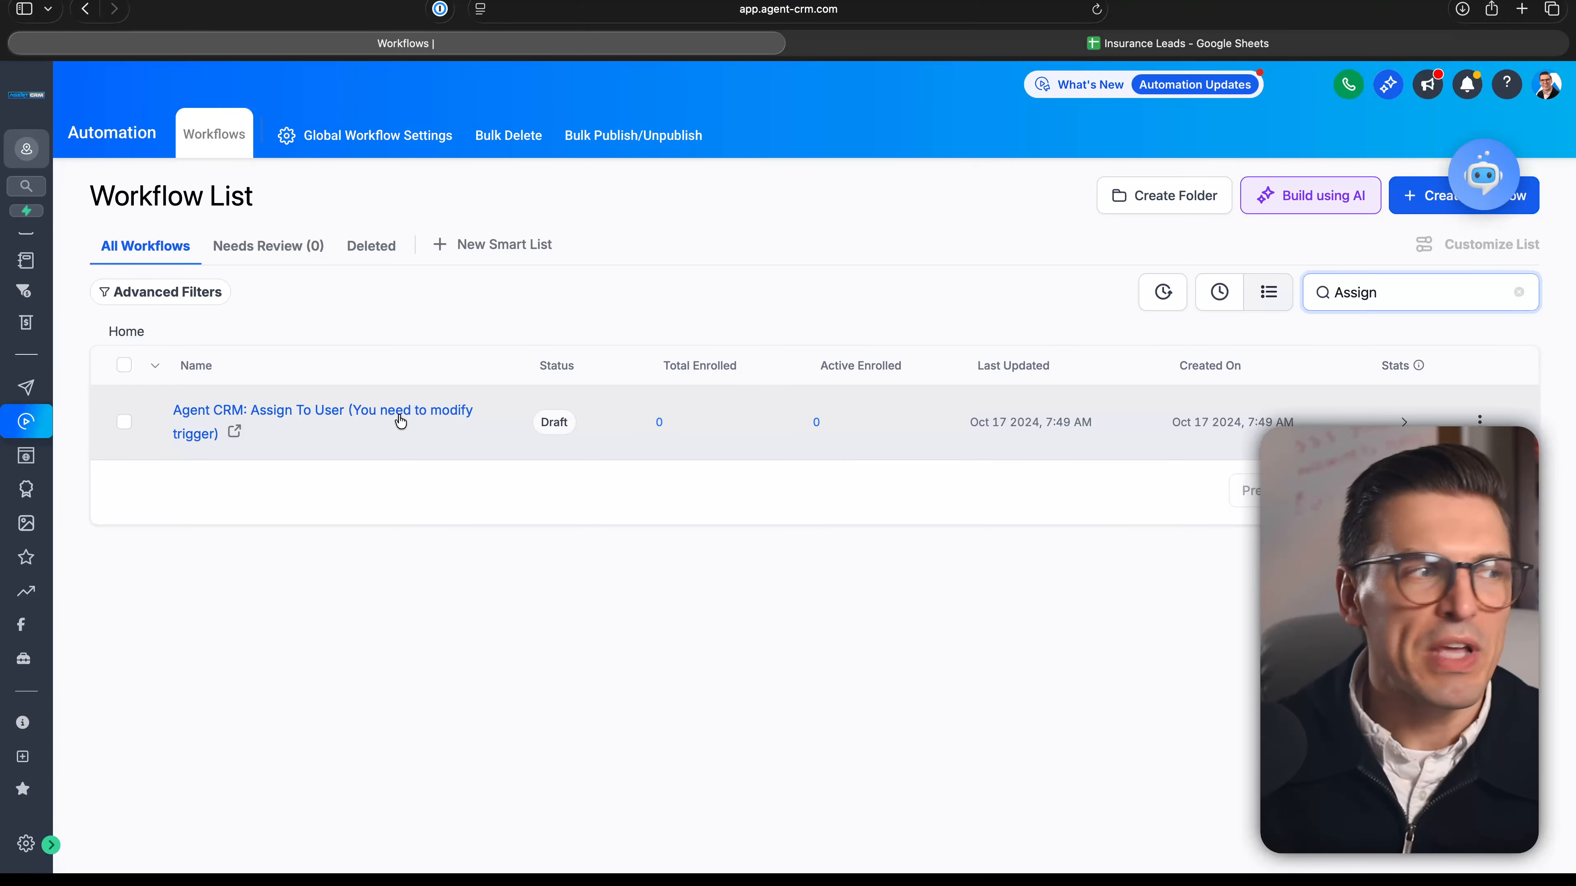
left_click(400, 422)
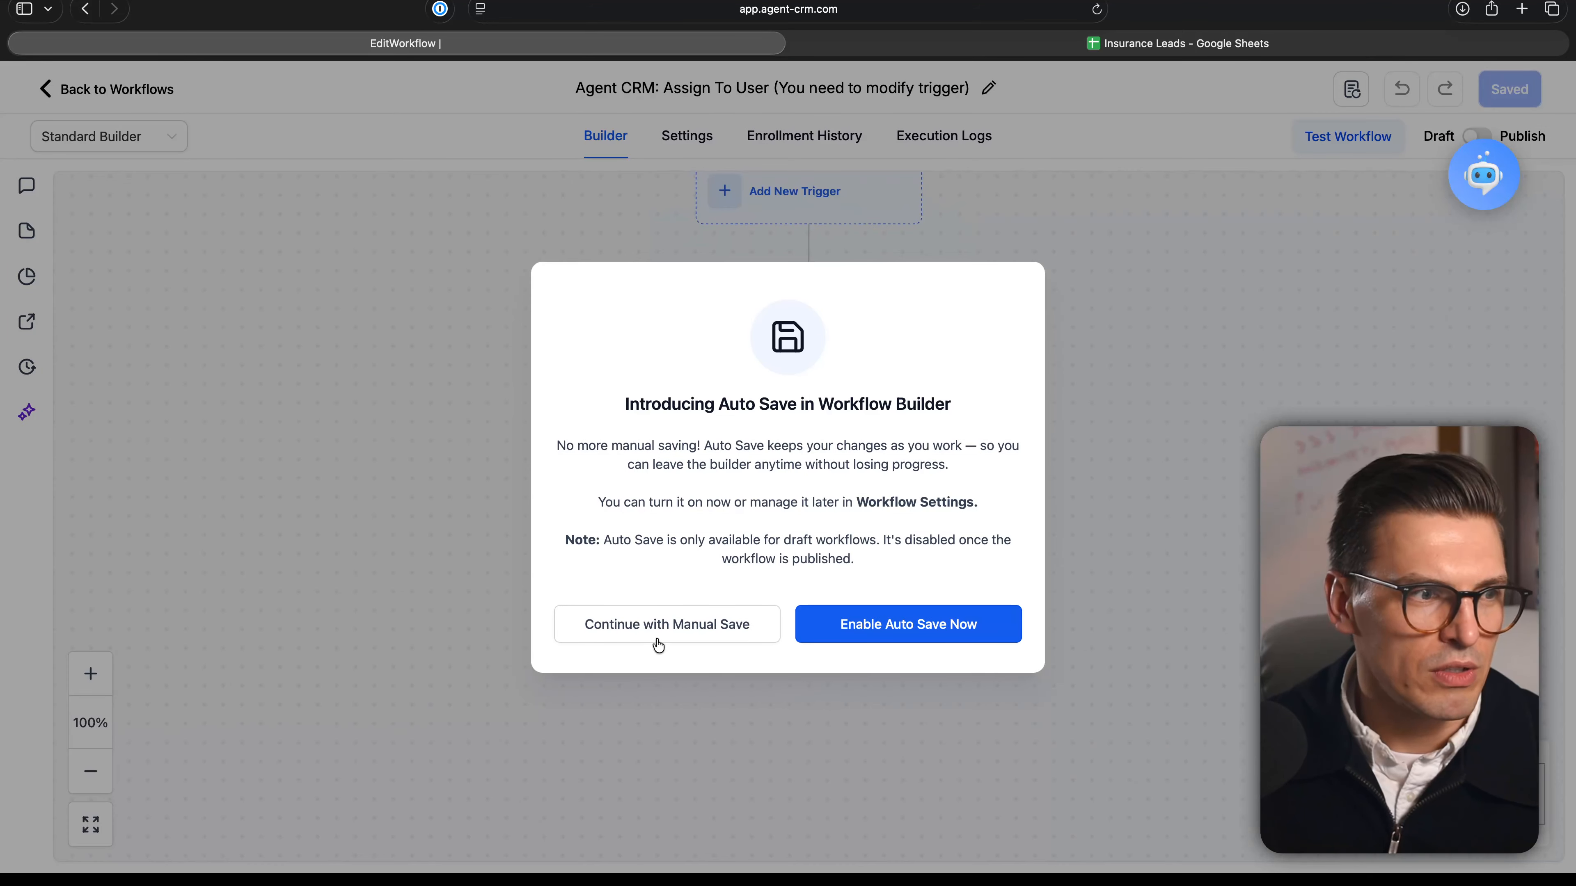
left_click(881, 628)
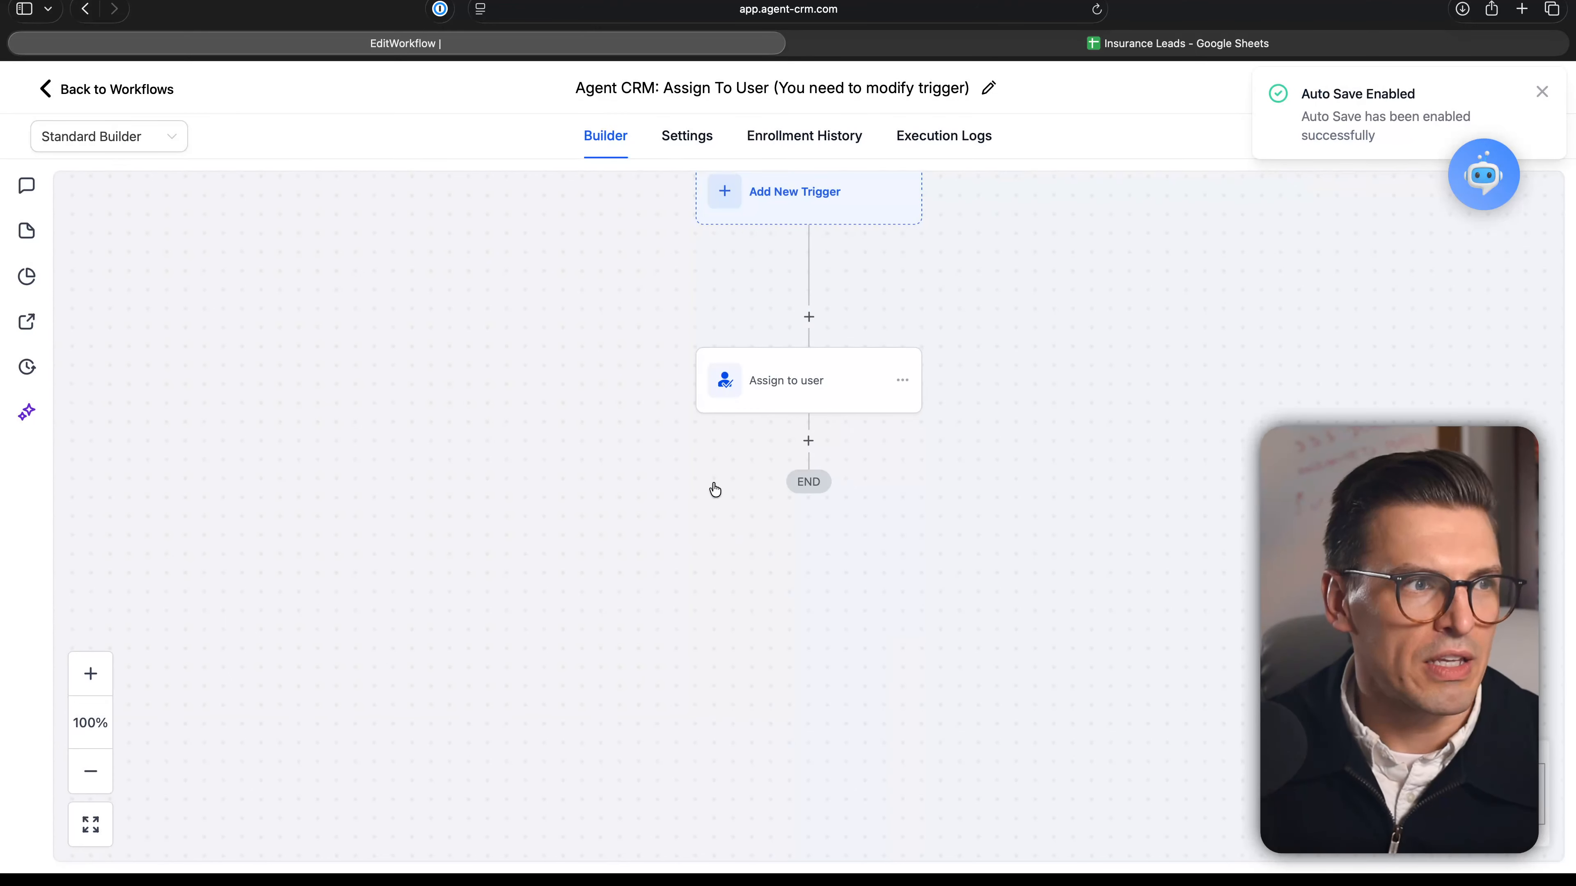
- Add a Contact Created trigger to the workflow without filters and save it
scroll(714, 490, "up", 3)
scroll(714, 487, "up", 5, "ctrl")
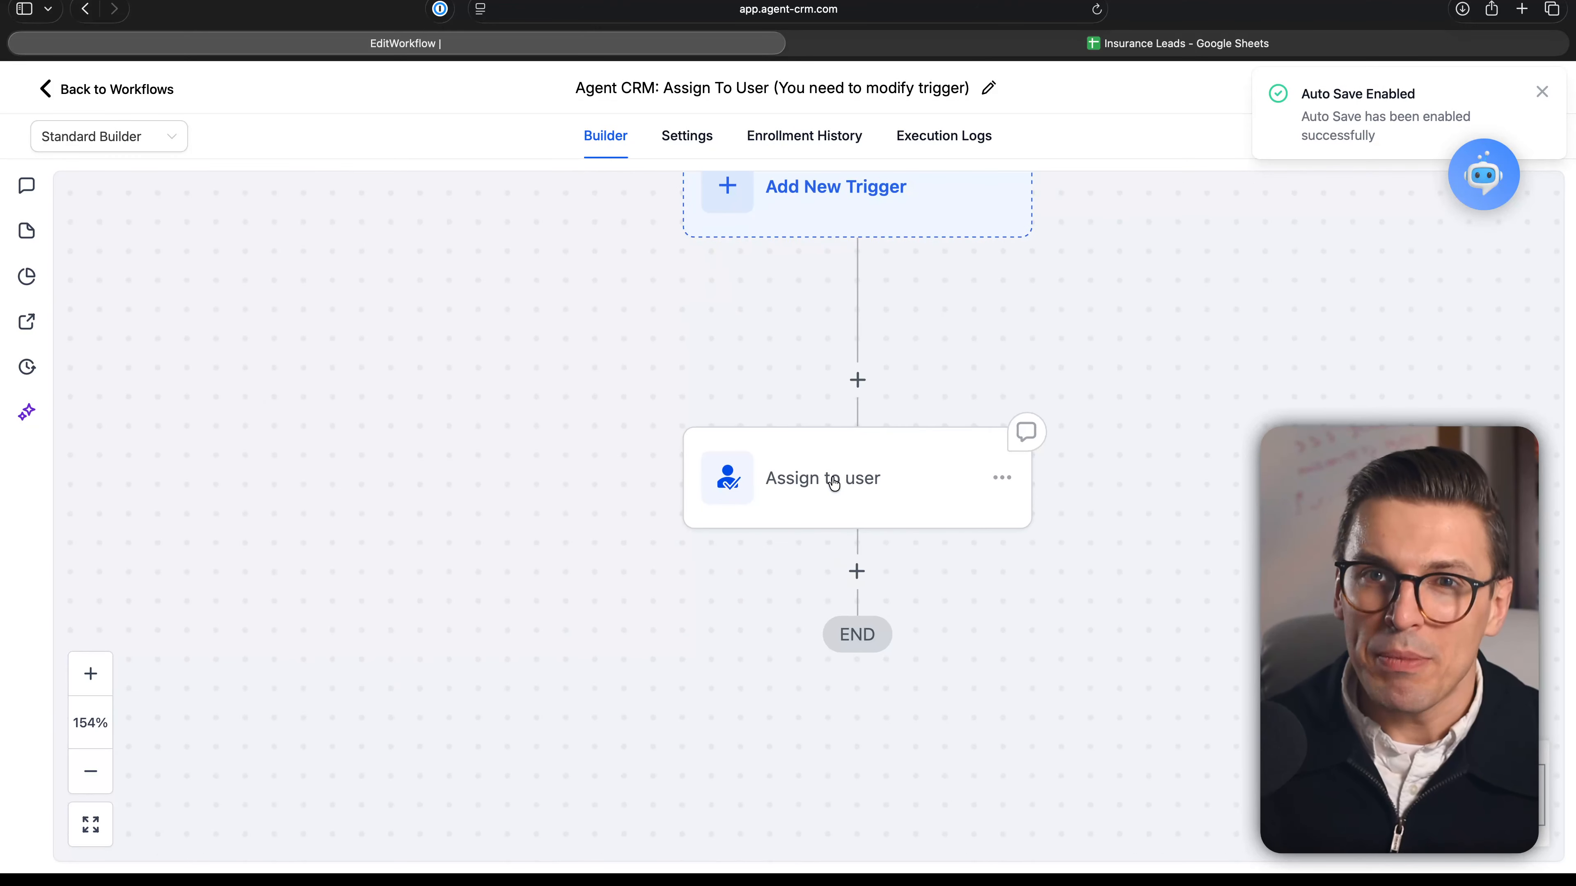
scroll(833, 483, "up", 3)
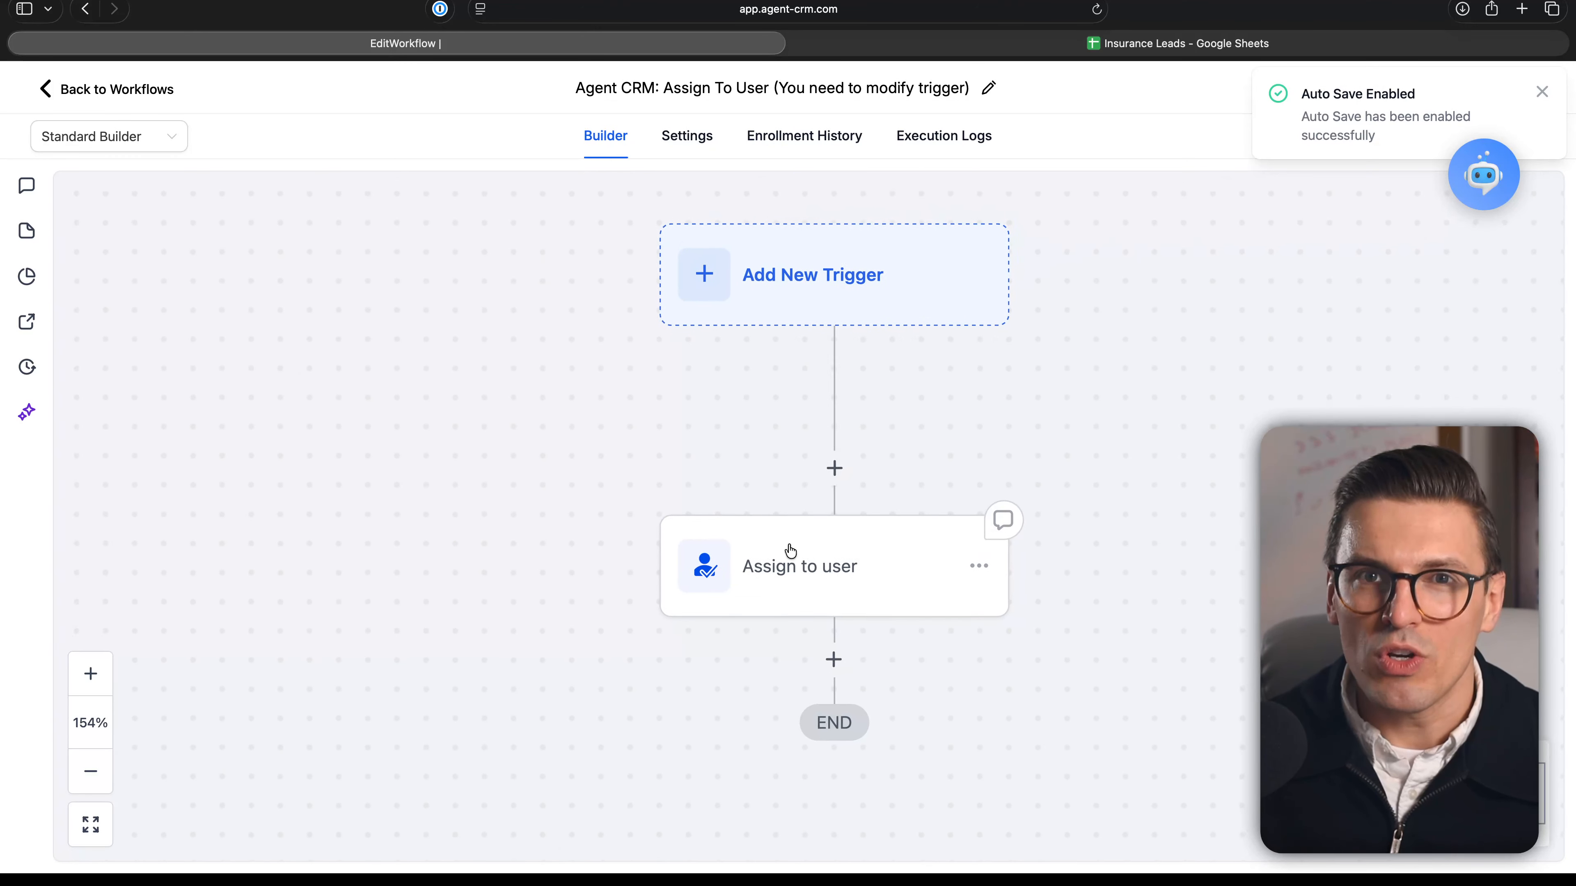
left_click(798, 297)
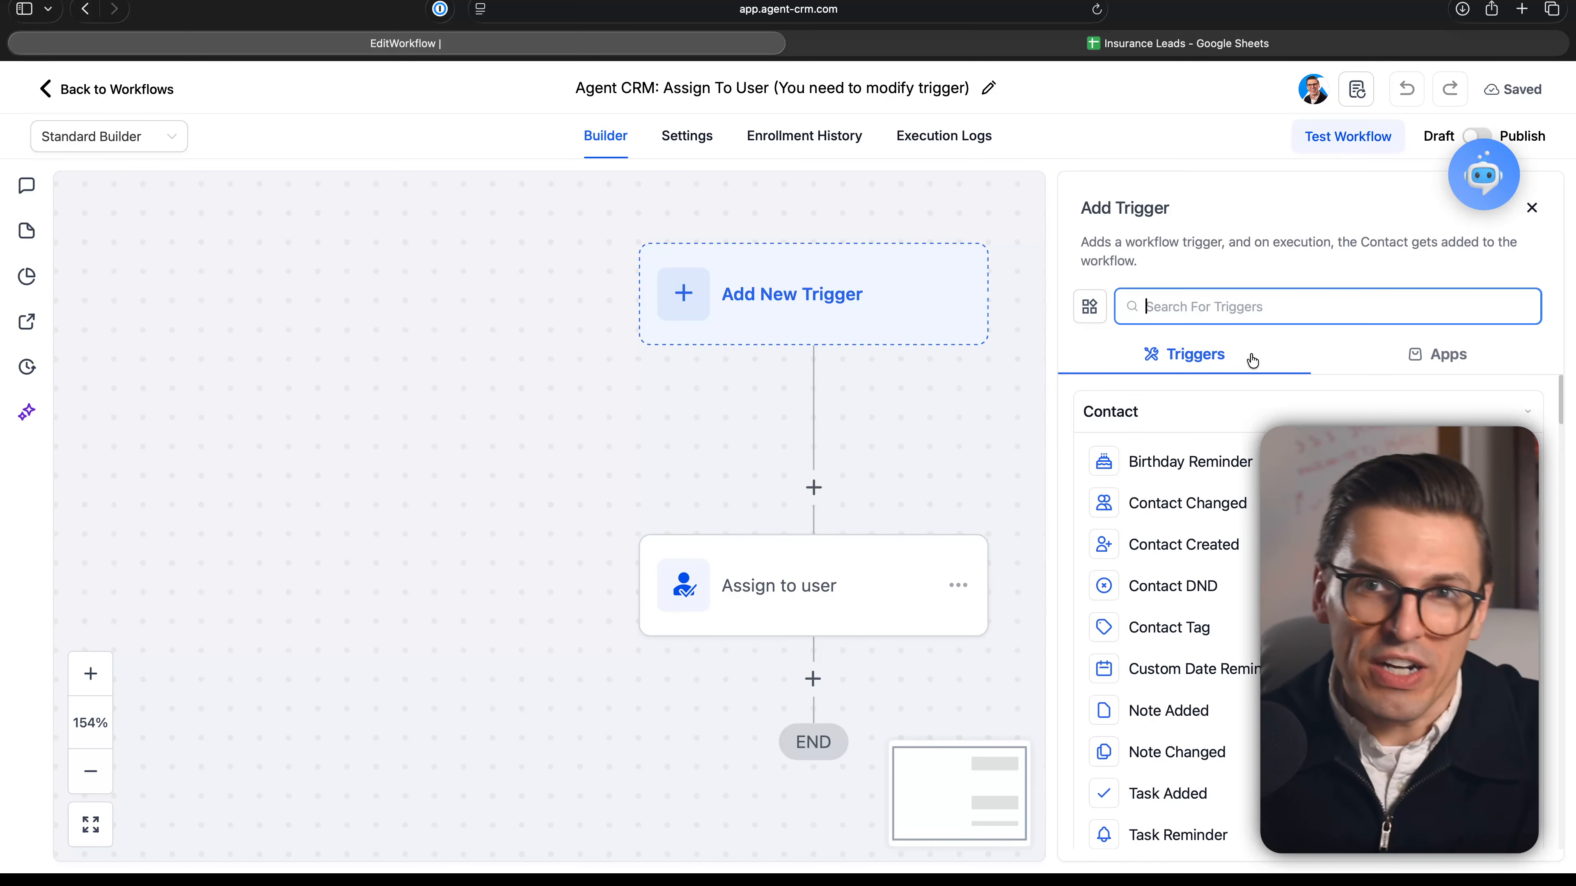
left_click(737, 309)
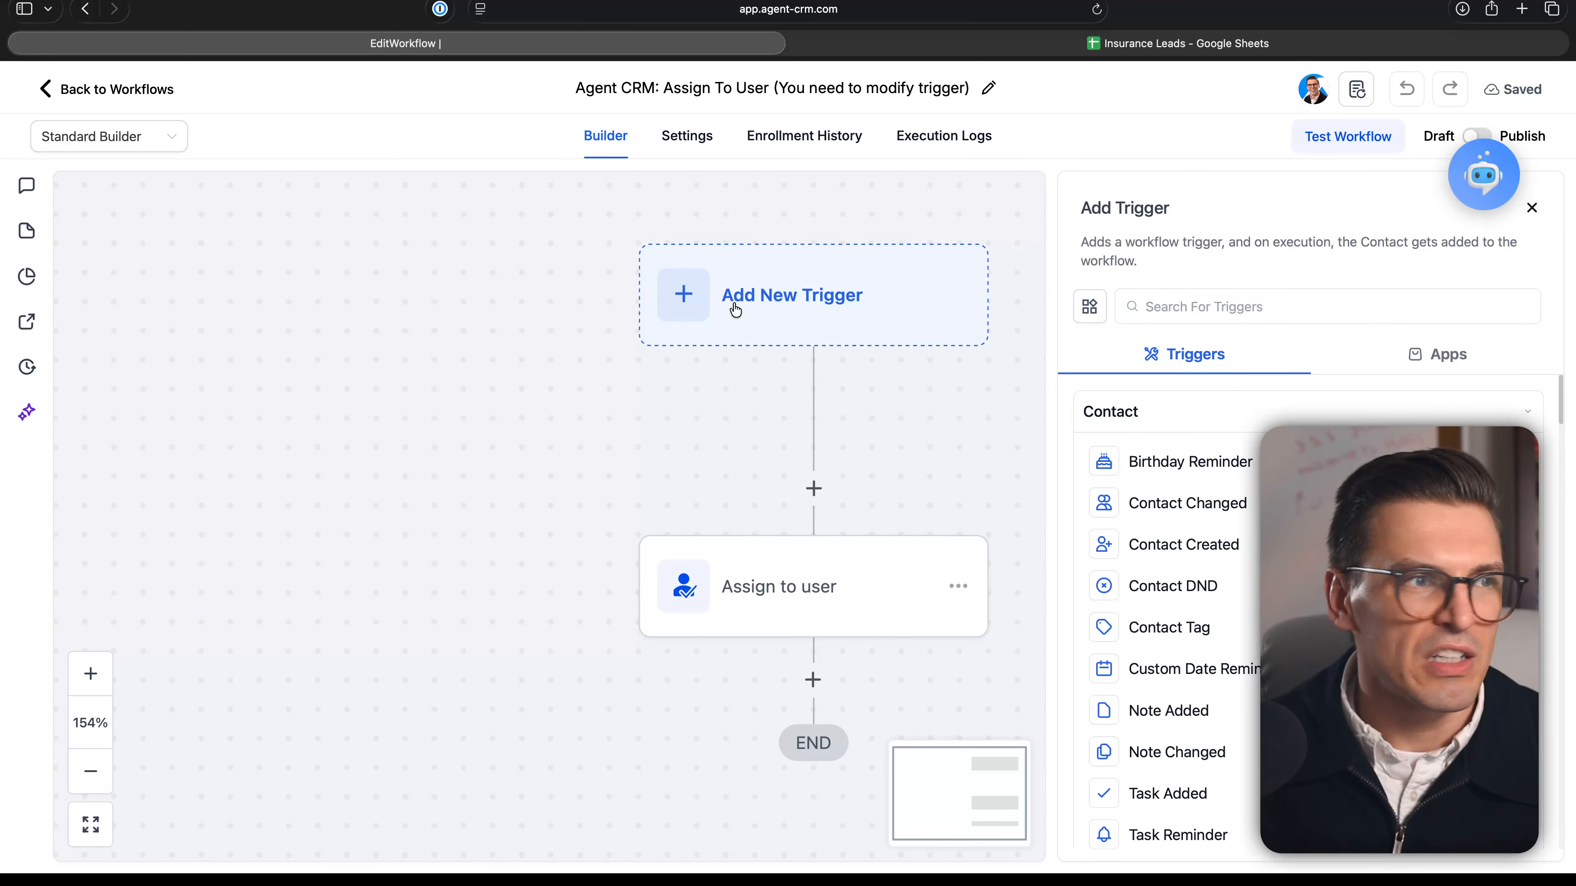
left_click(1293, 301)
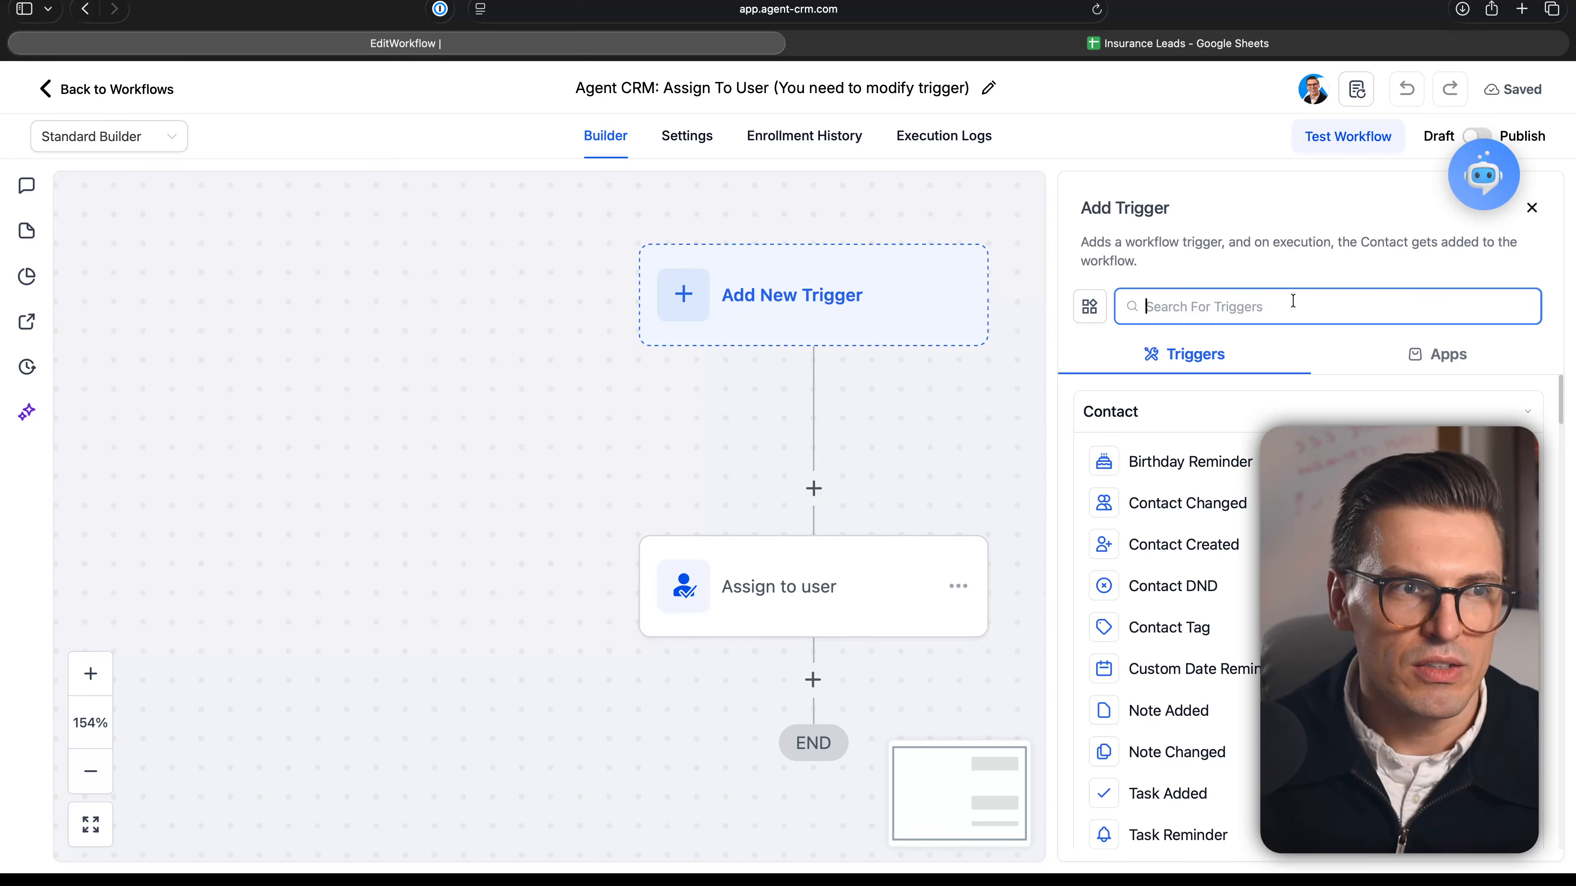
type("cont")
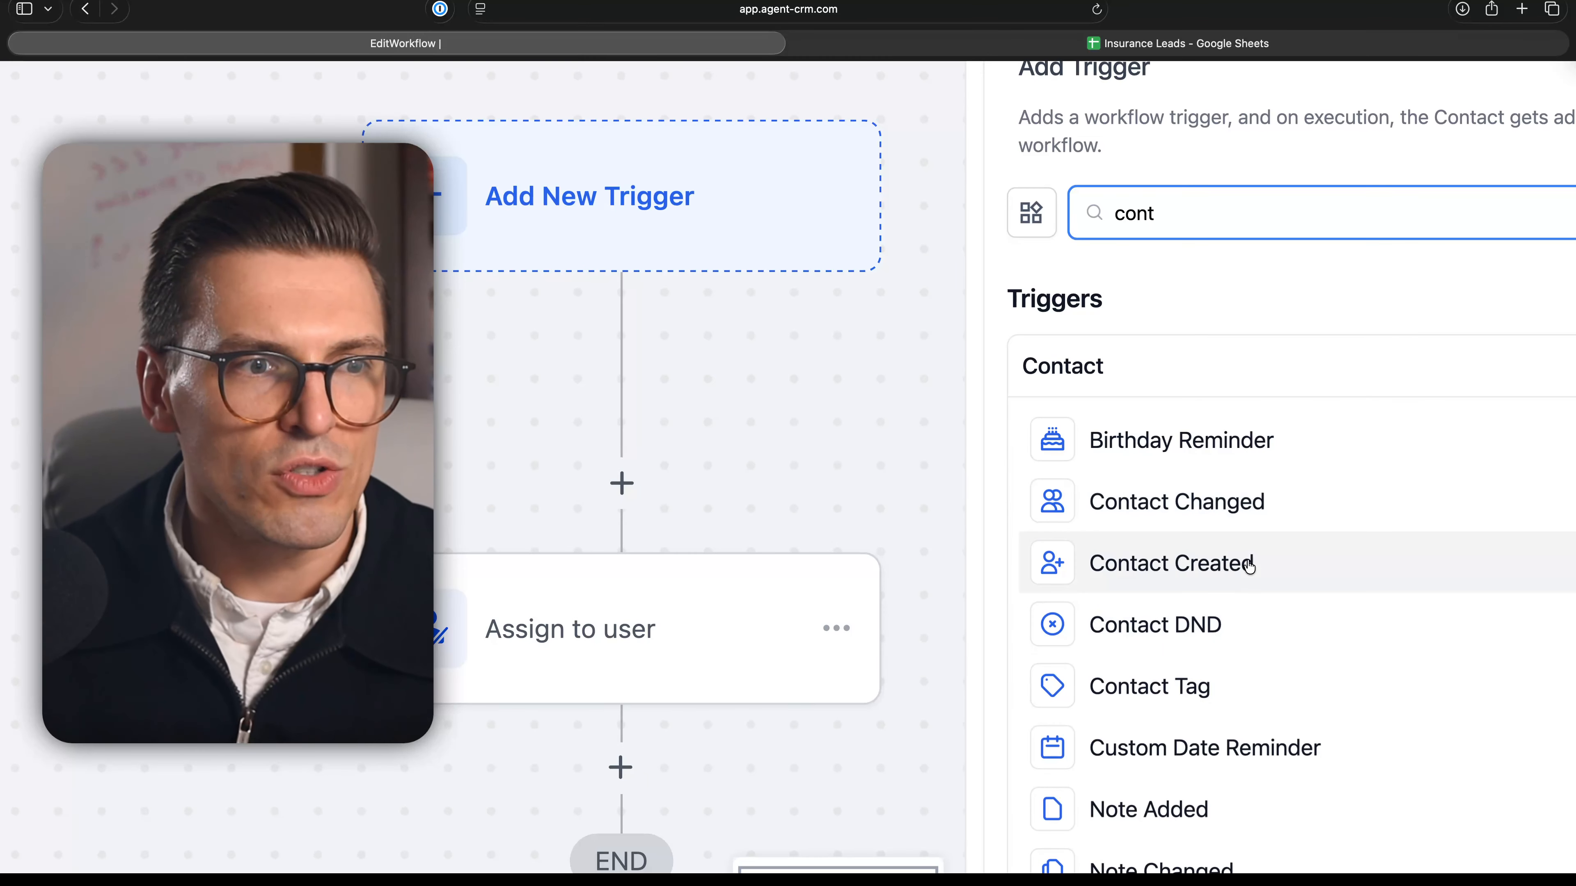
left_click(1248, 565)
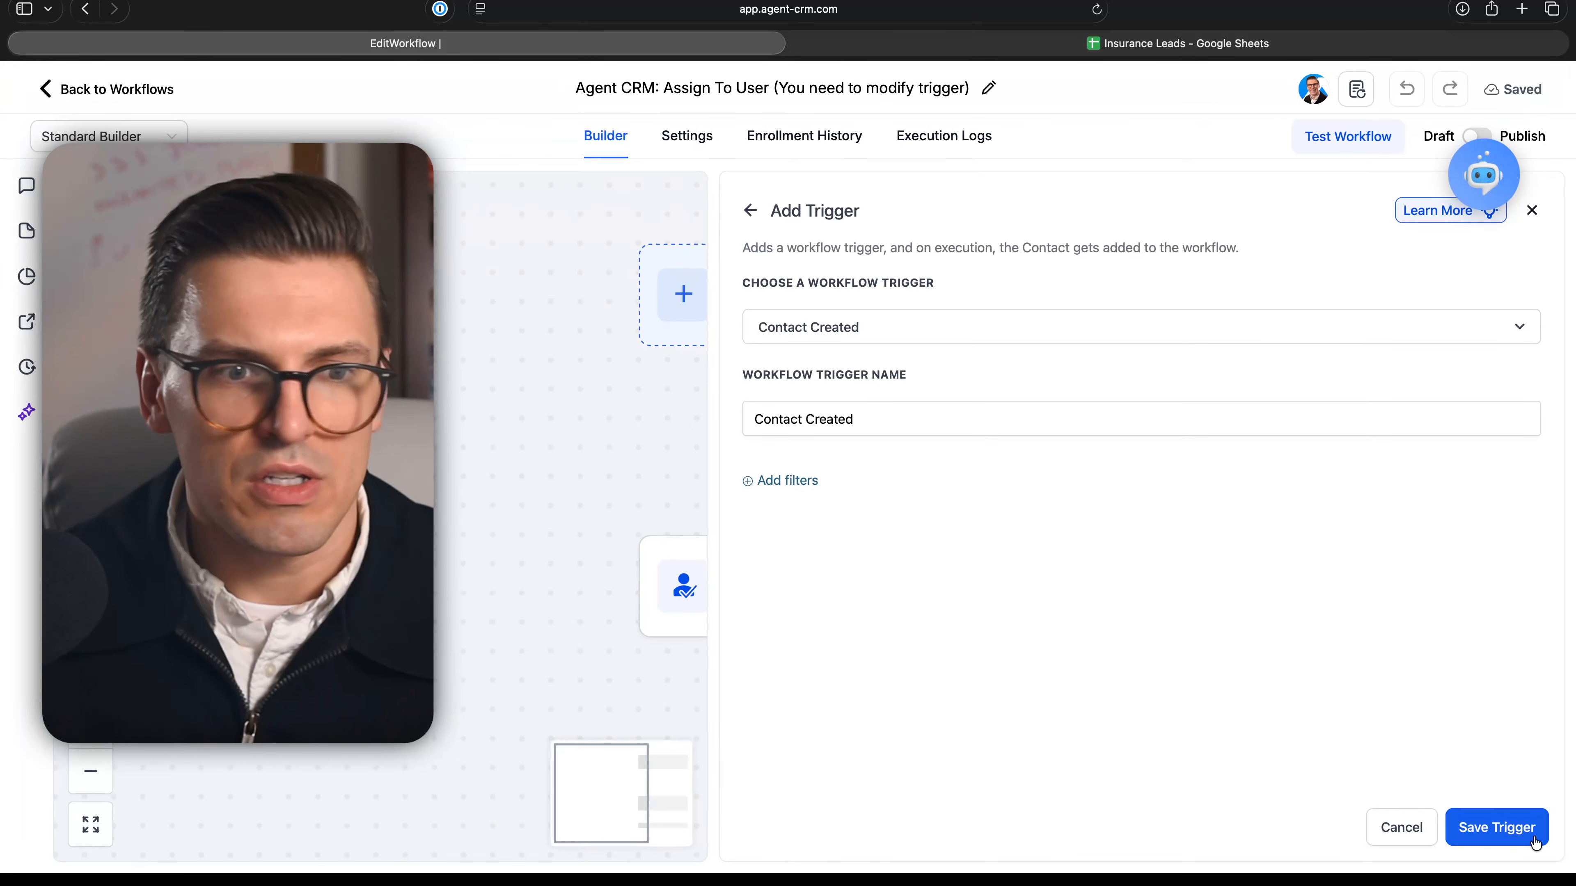
left_click(1497, 828)
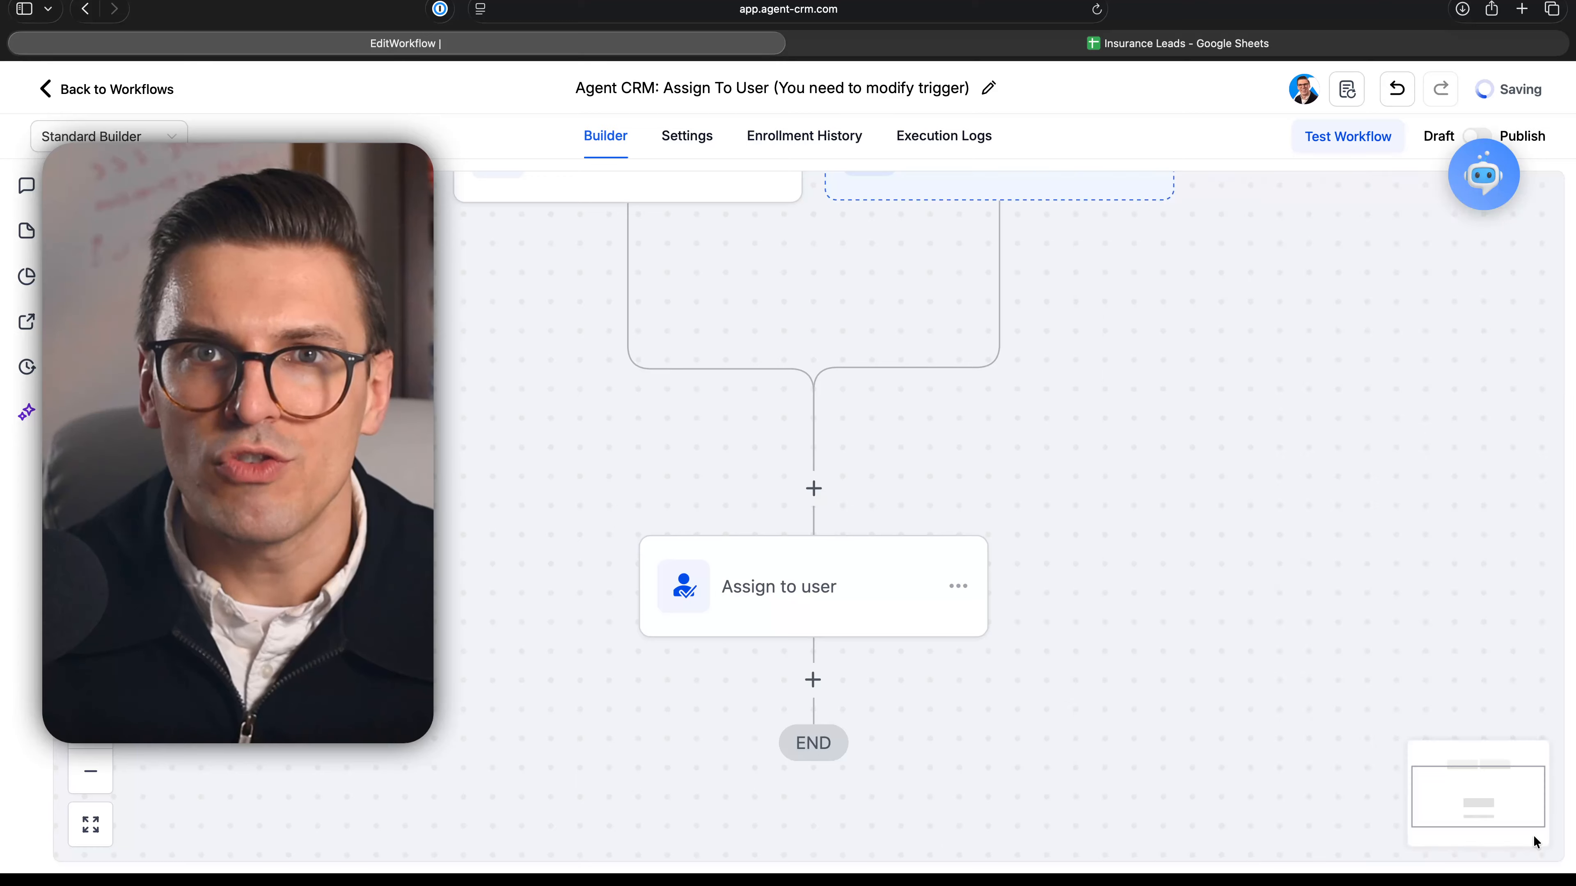
- Choose the last listed user as the assignee in the Assign to user action and save the action
scroll(1037, 607, "up", 2)
scroll(1036, 607, "left", 2)
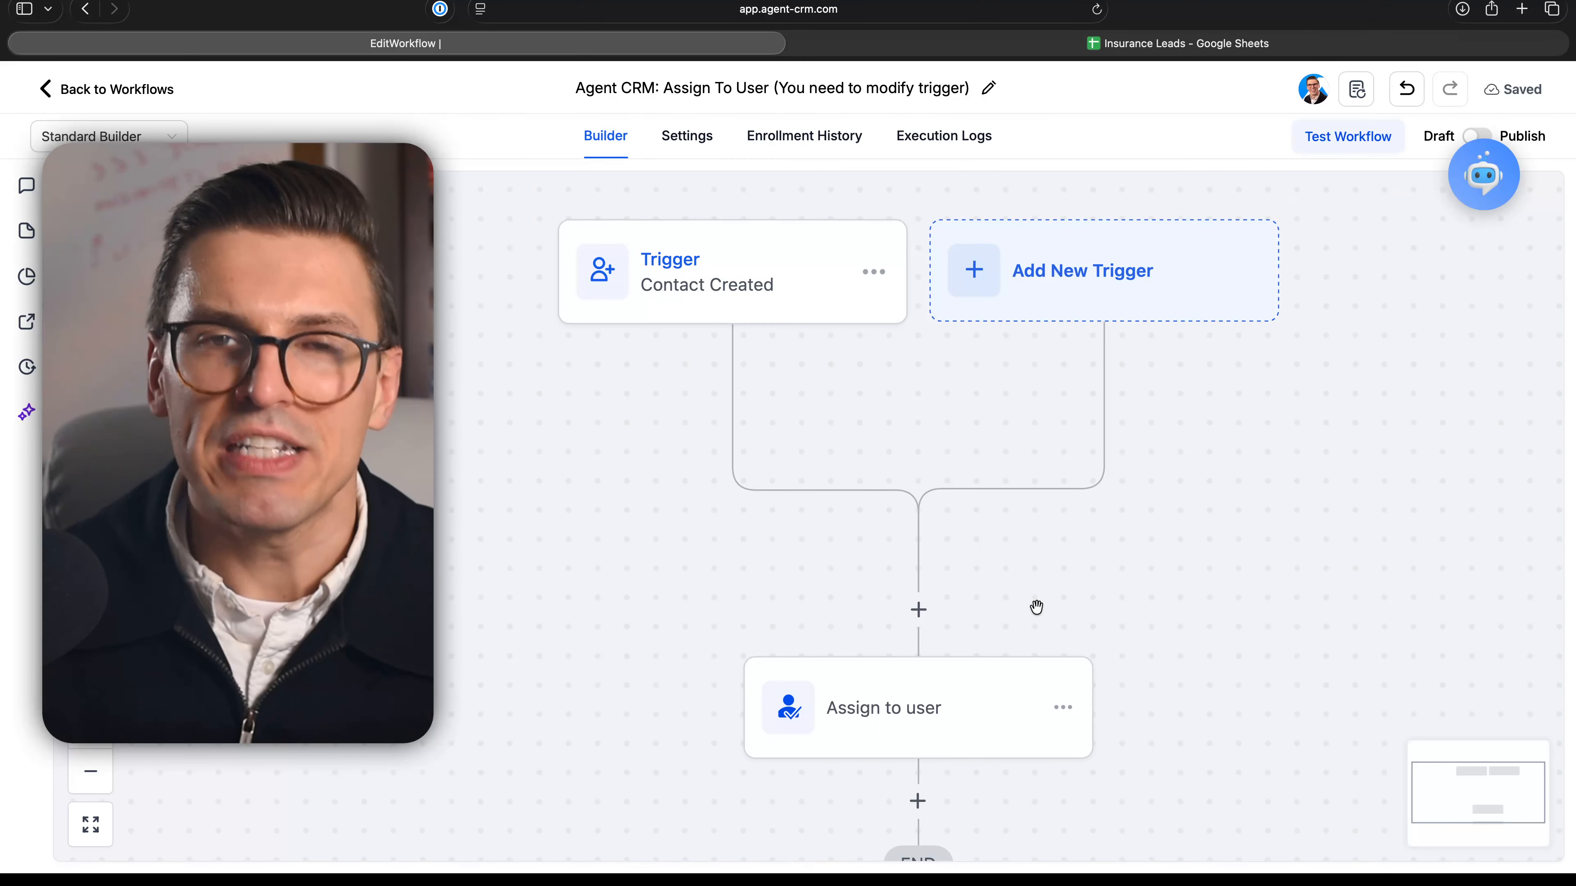
left_click(928, 712)
left_click(1264, 423)
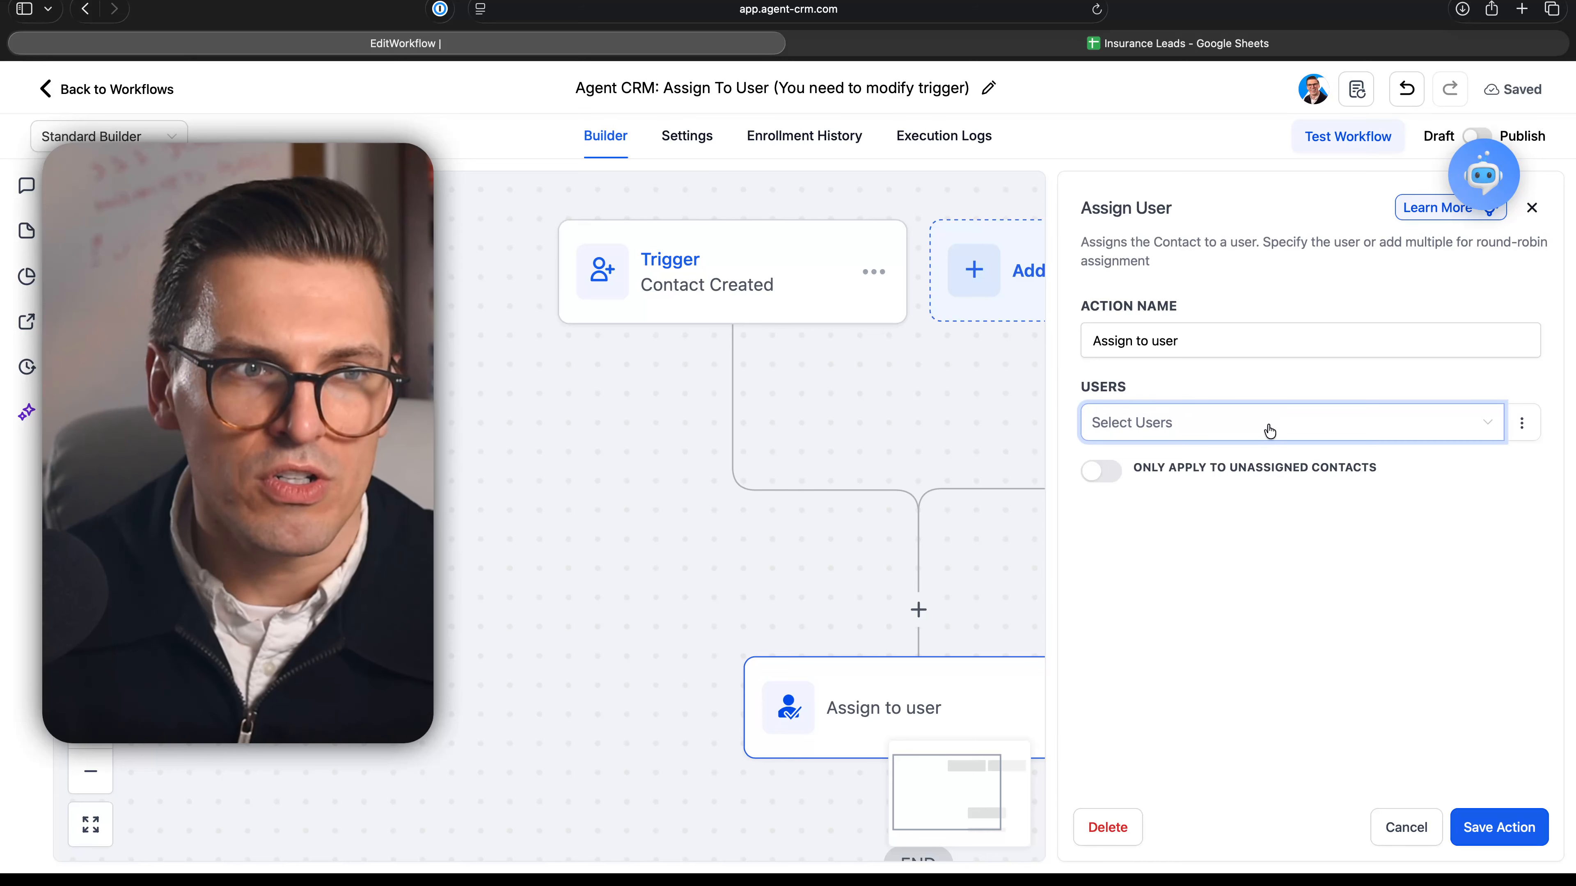
left_click(1266, 427)
left_click(1169, 590)
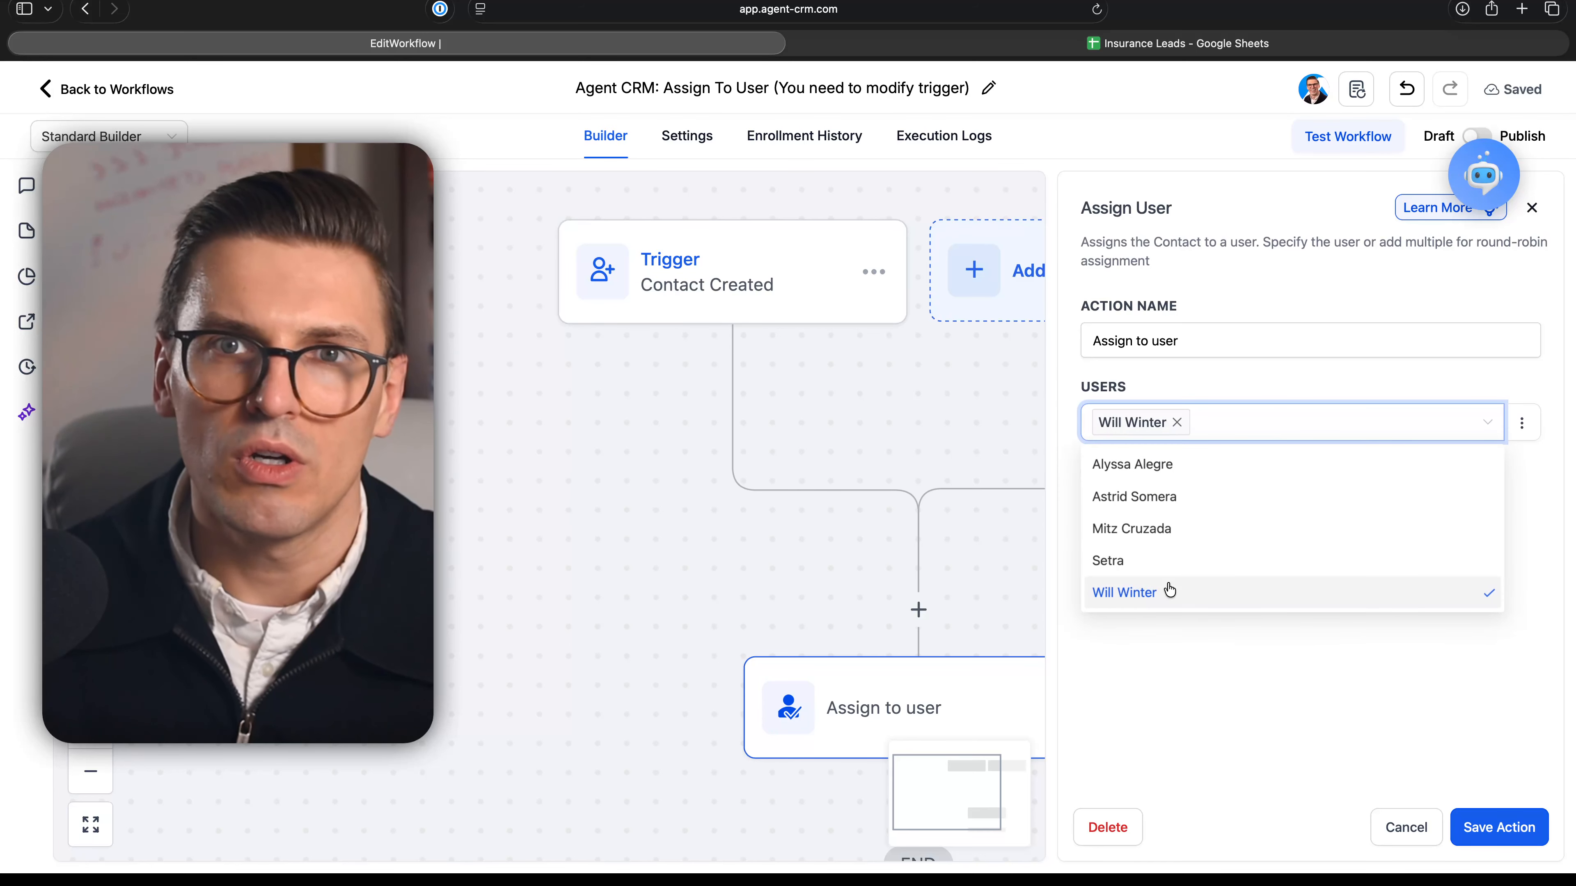
left_click(1167, 674)
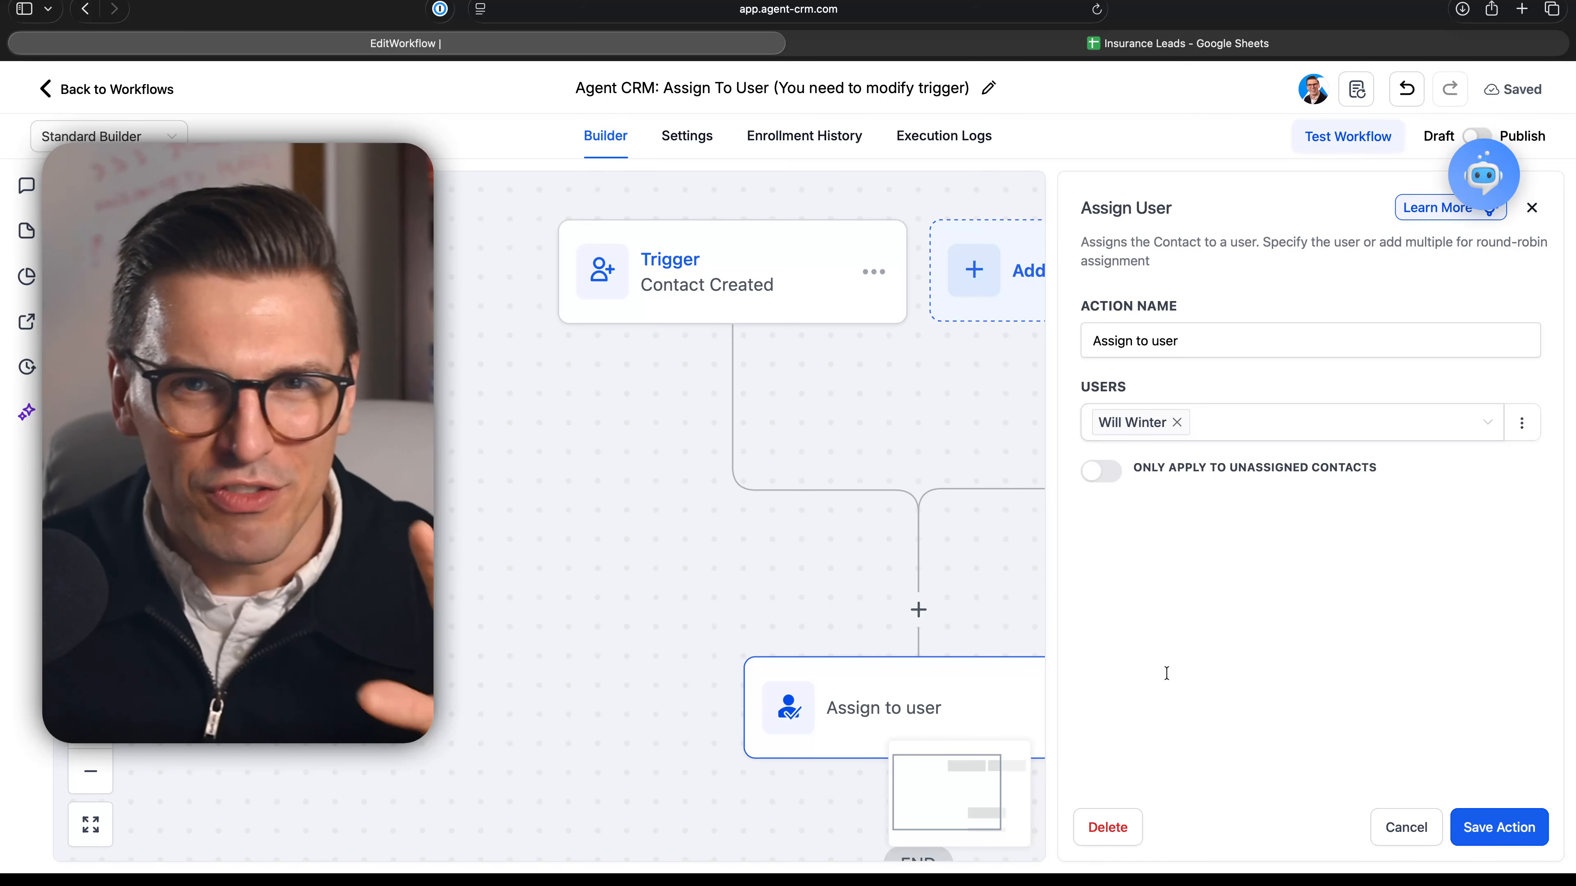
left_click(1498, 828)
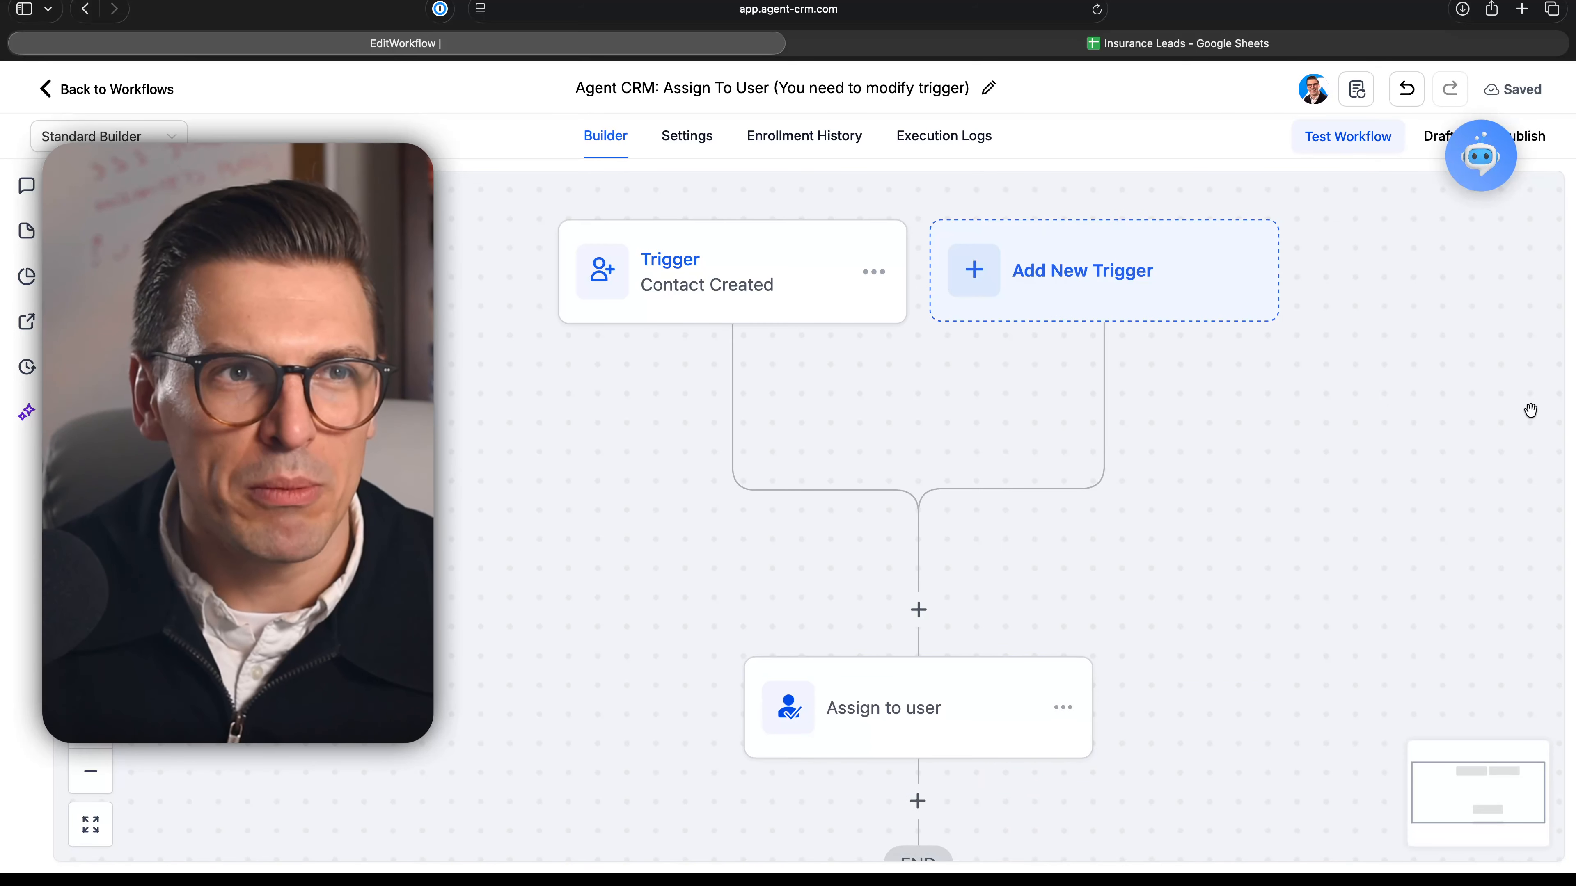
- Move the assistant bubble off the publish switch, then publish and save the workflow
left_click(1509, 224)
left_click(1414, 176)
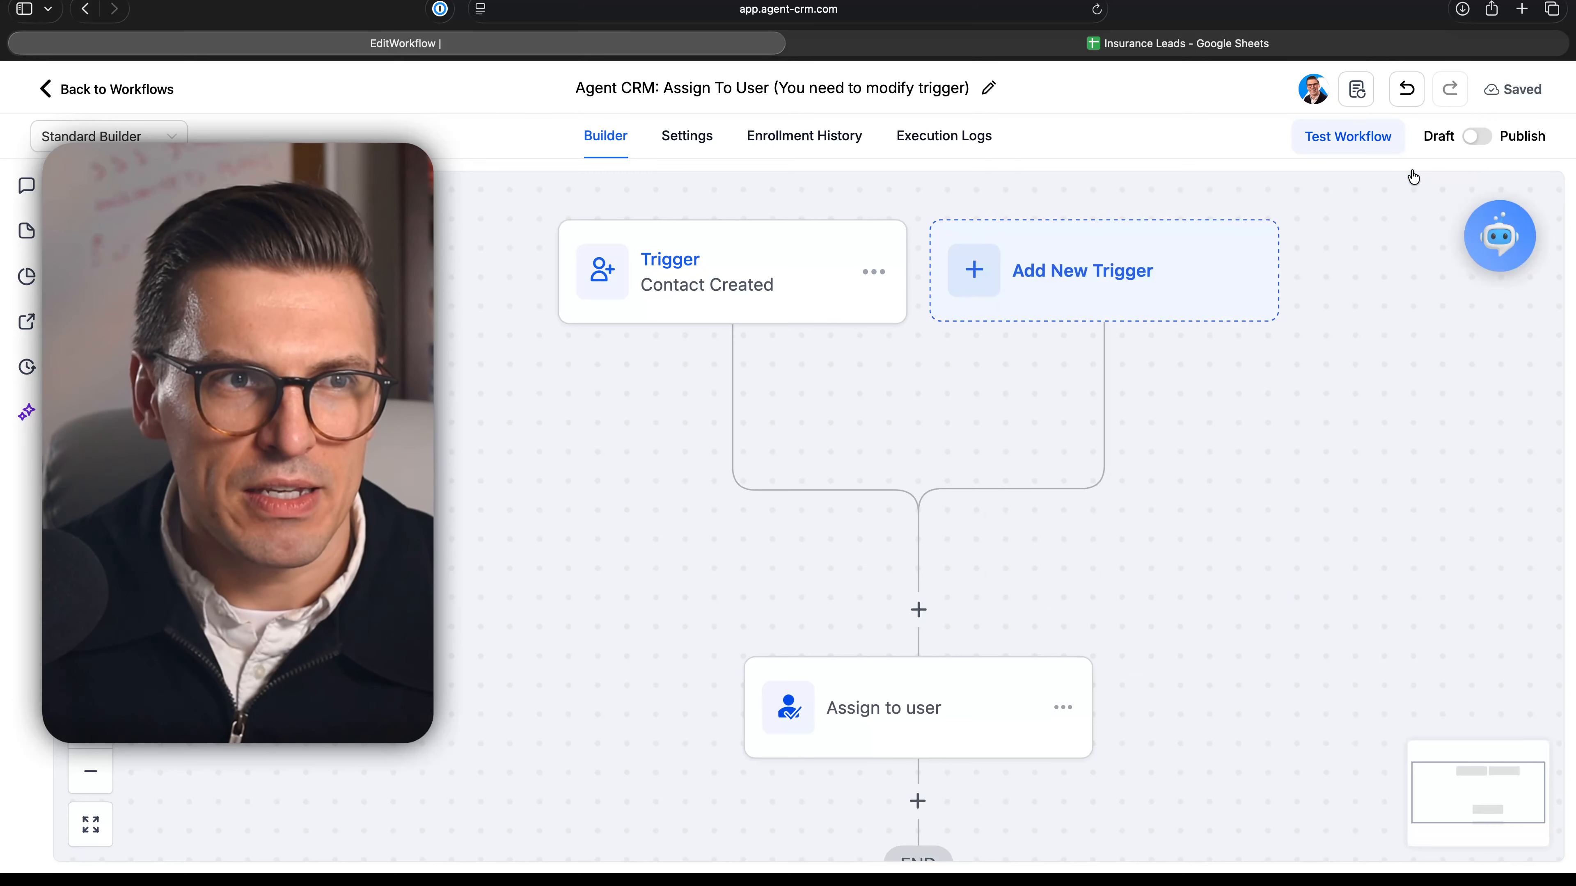
left_click(1478, 137)
left_click(1512, 90)
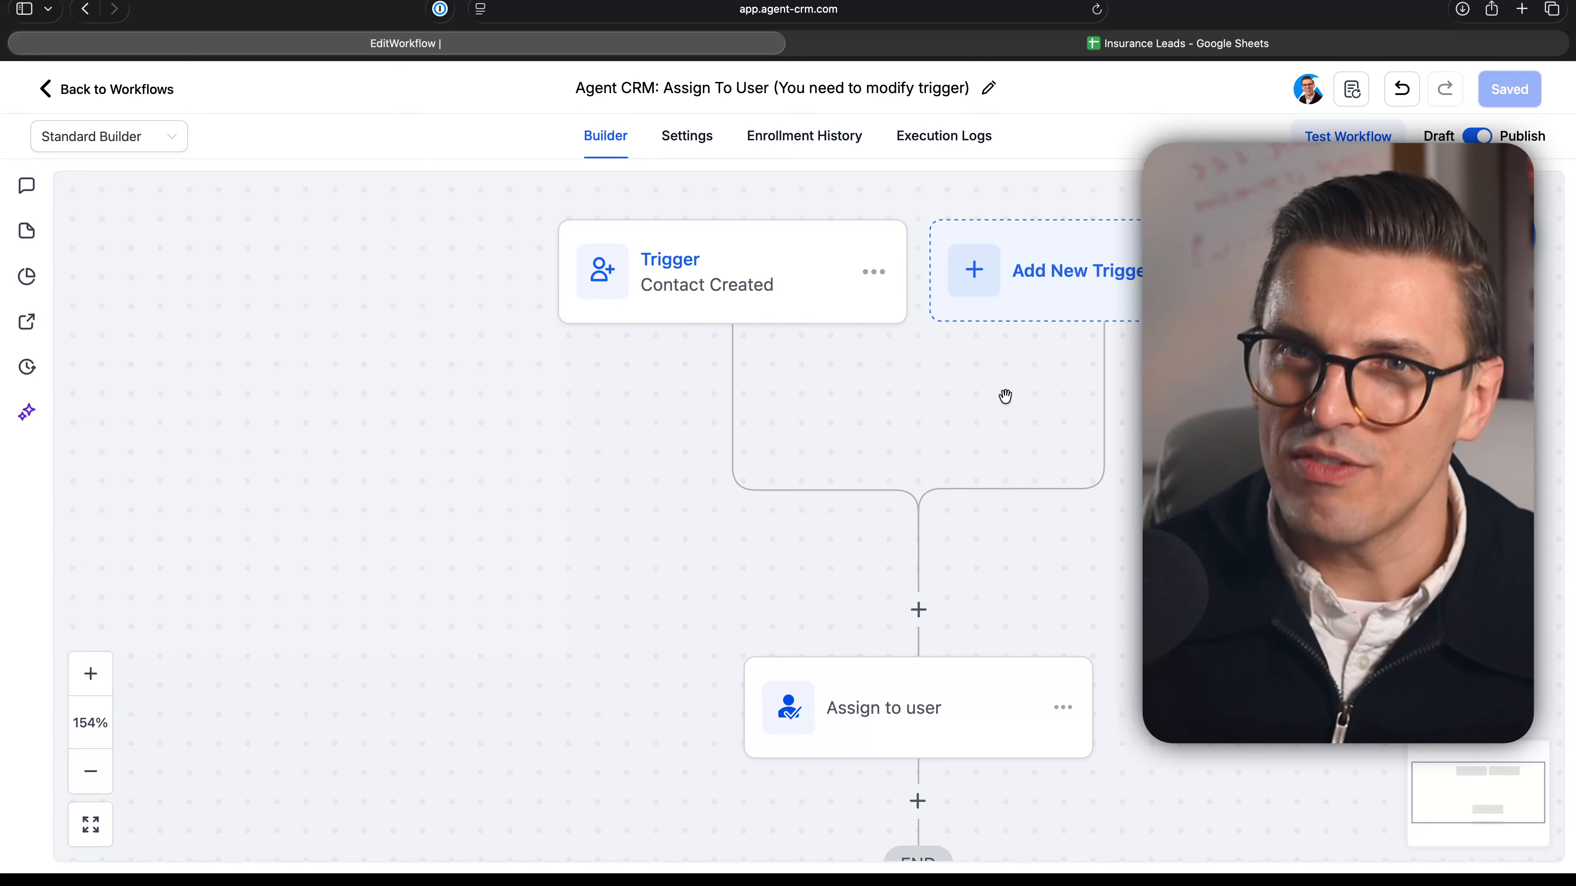
- Leave the workflow, go to Contacts and start a Contacts import, advancing to the file upload stage
left_click(112, 89)
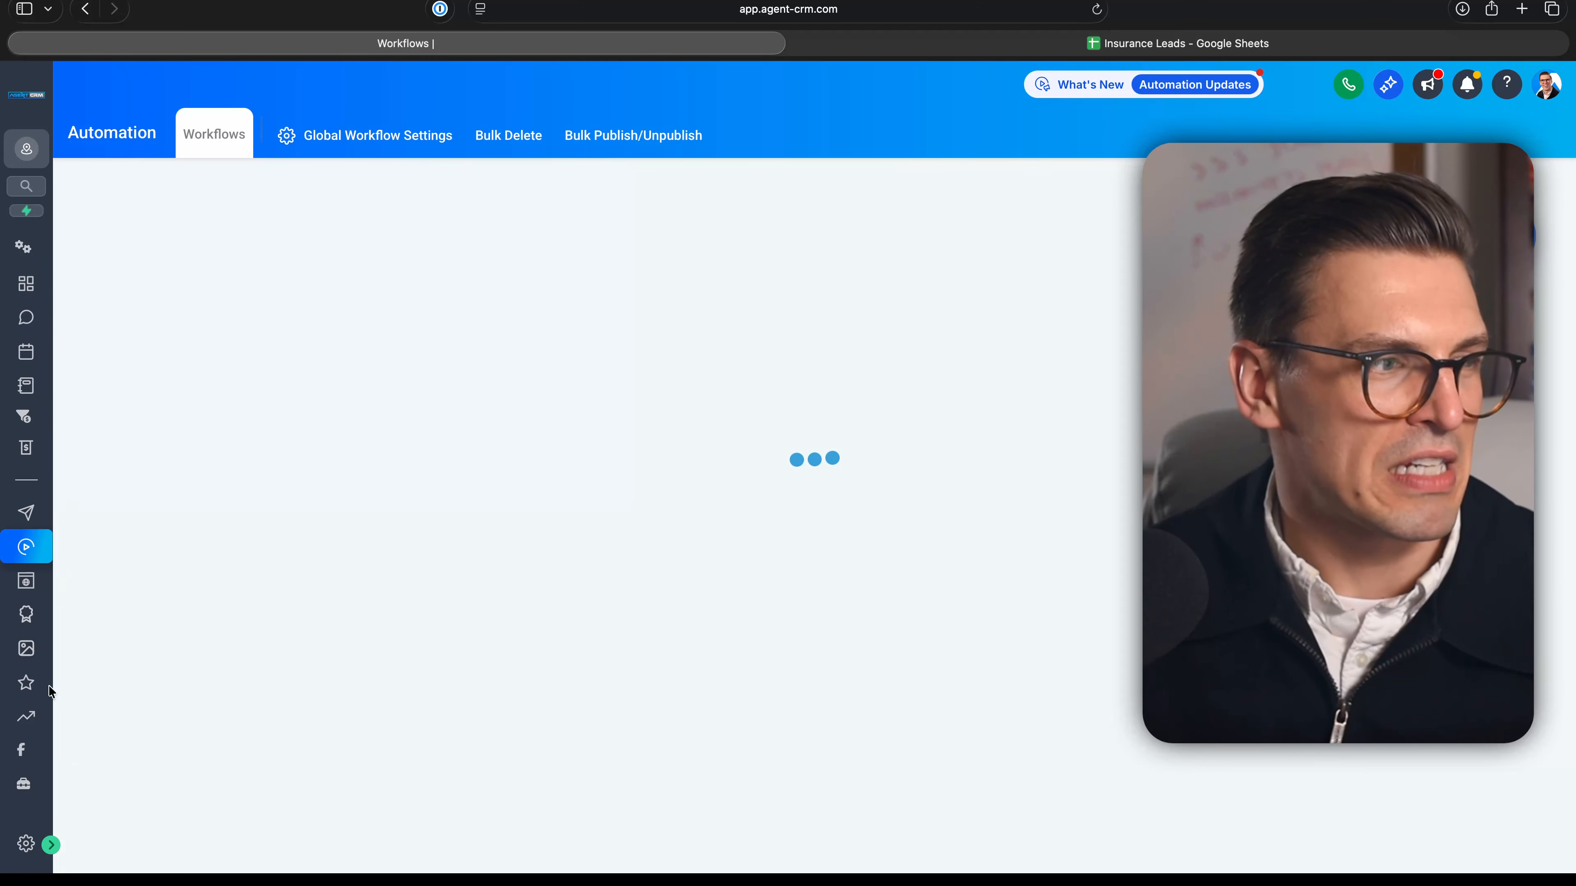
left_click(51, 845)
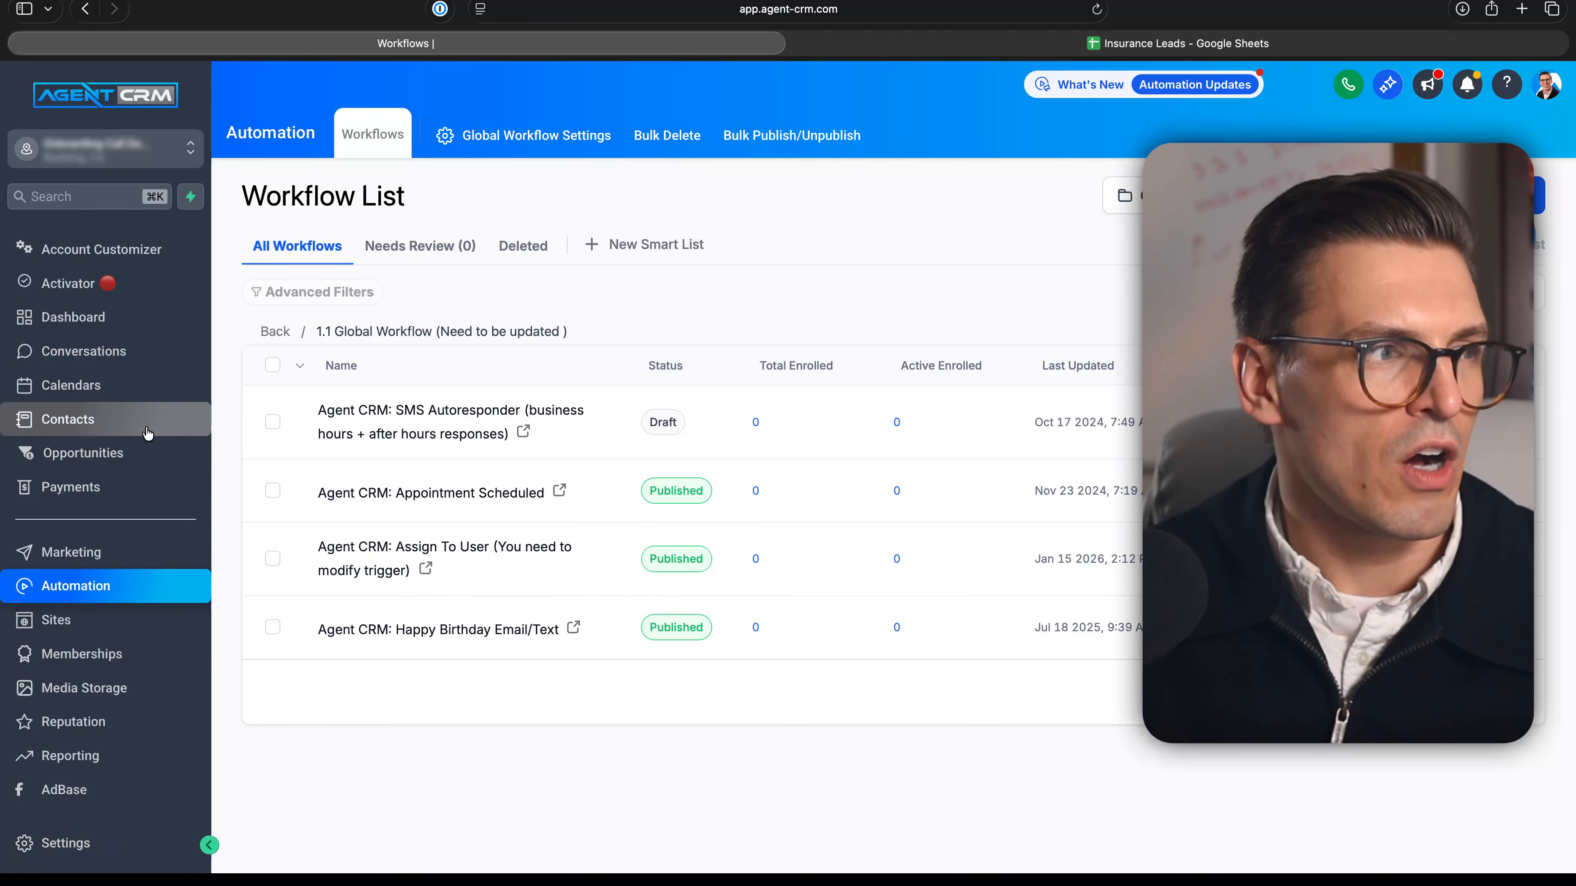
left_click(120, 430)
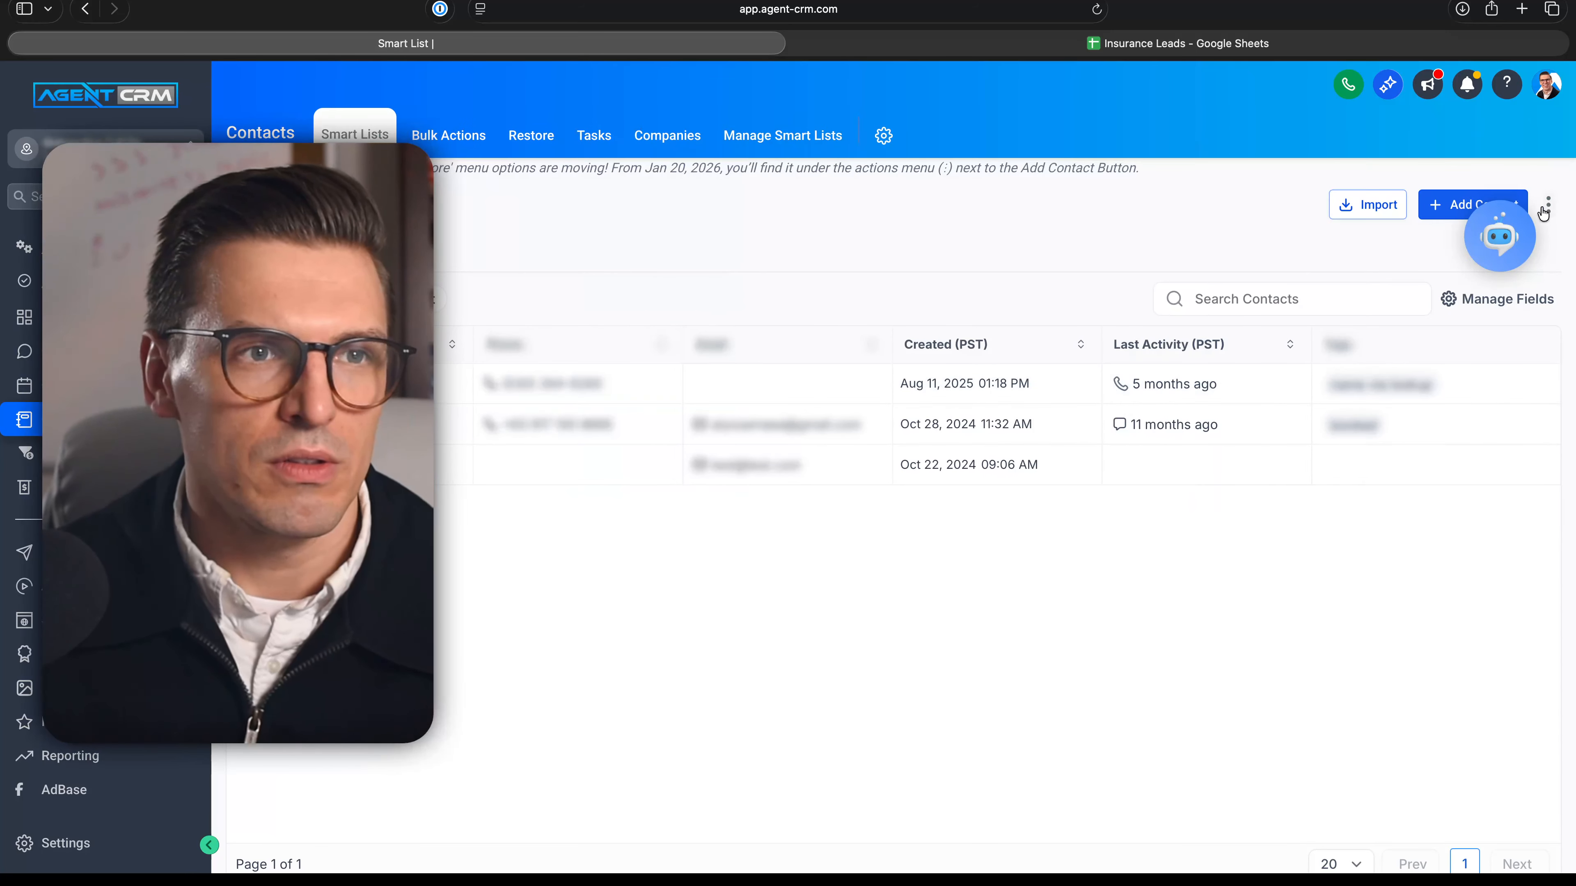
left_click(1370, 208)
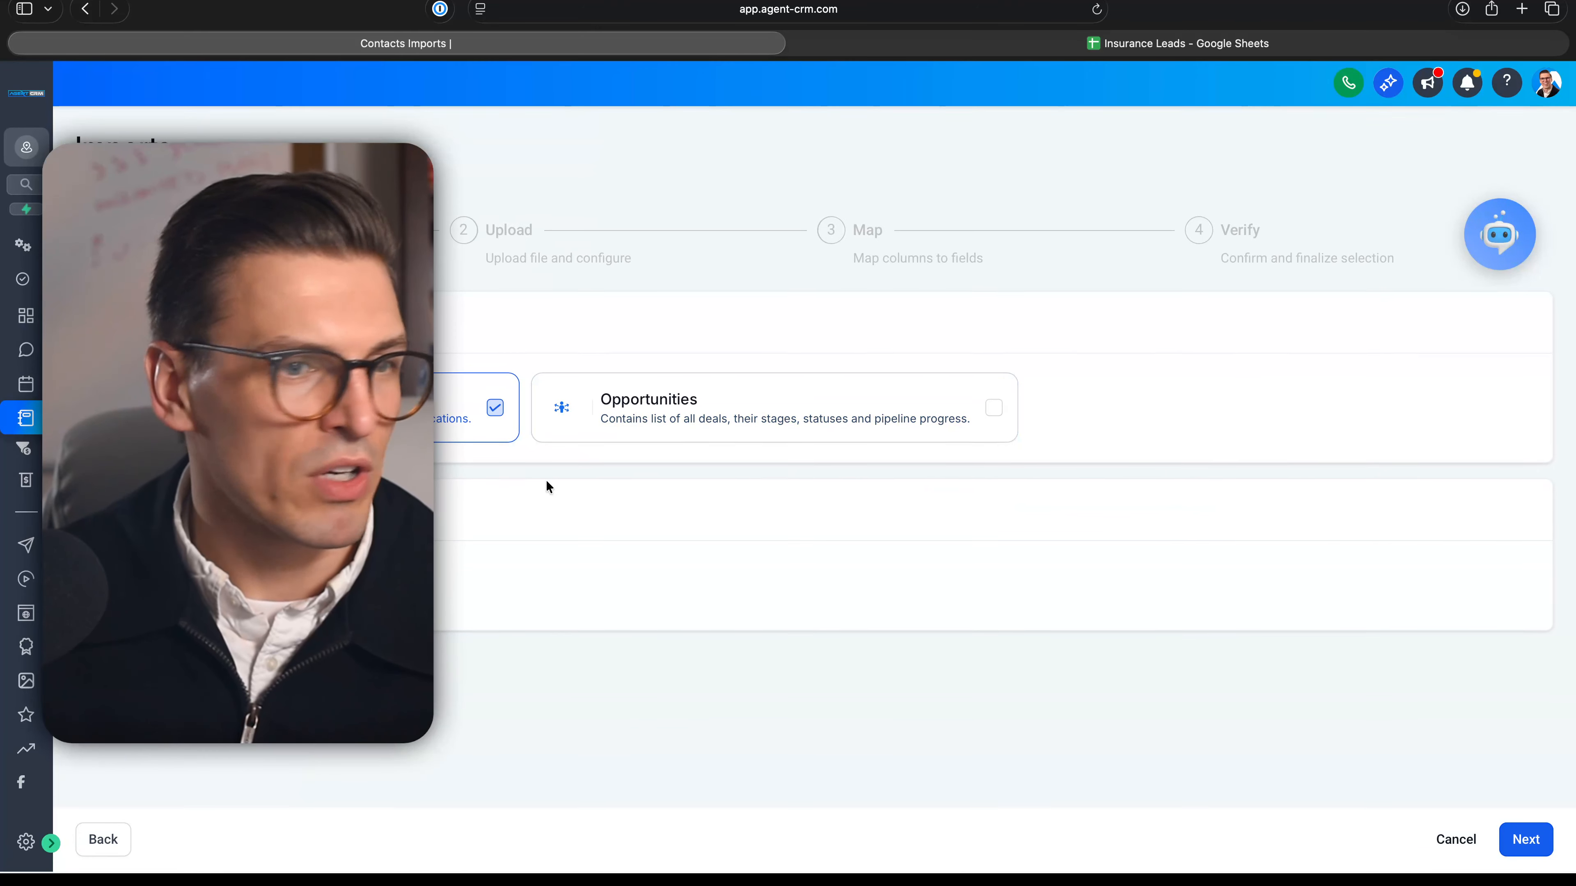
left_click(1520, 840)
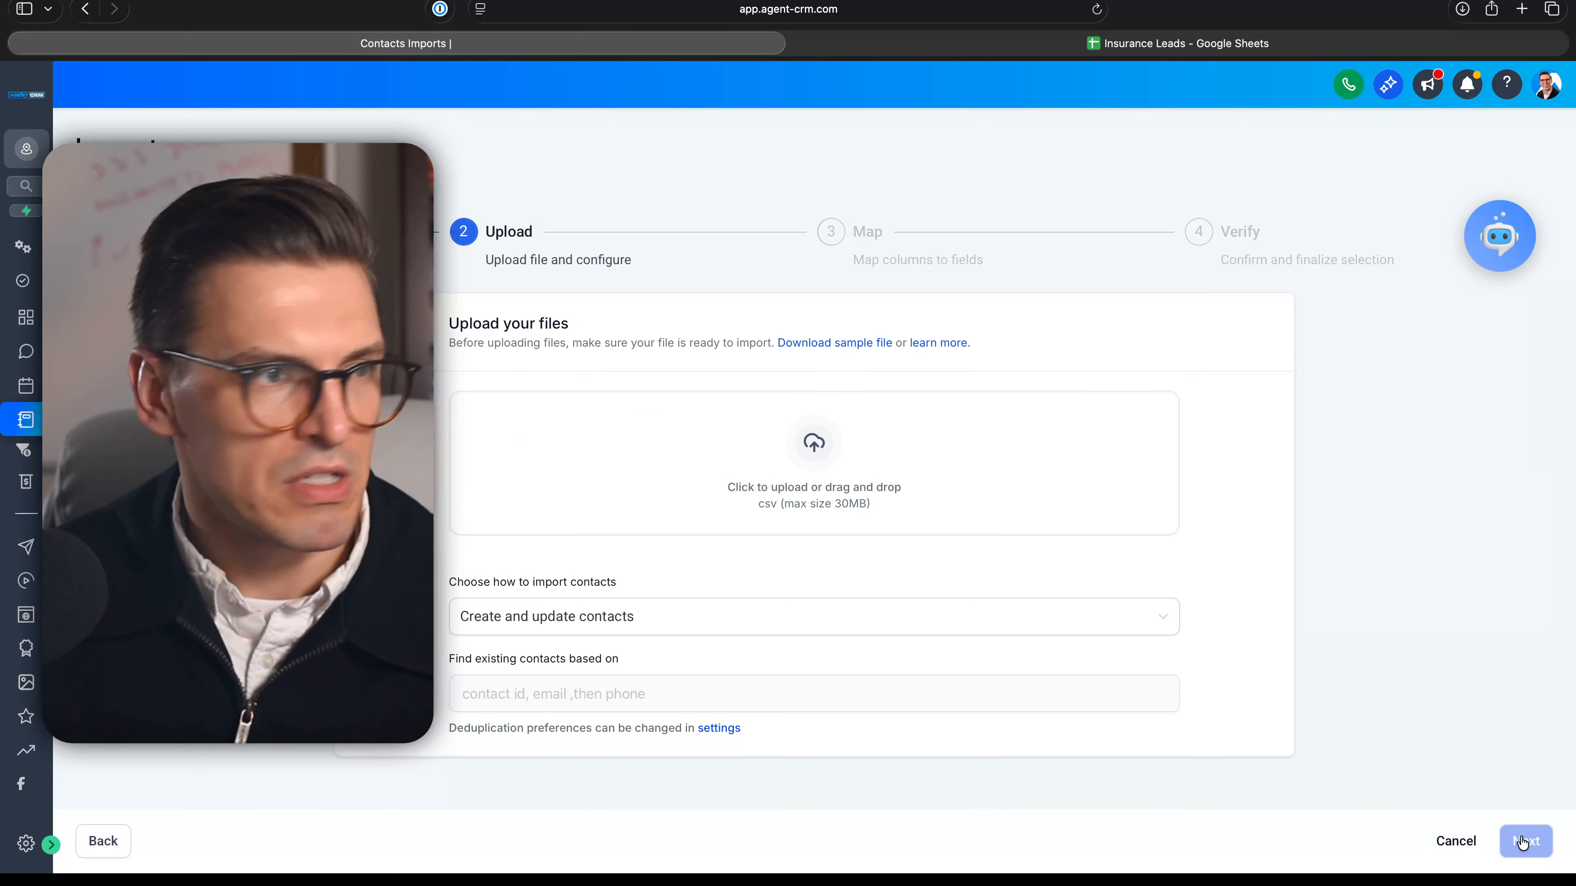
- Upload Insurance Leads - Sheet1.csv from Downloads as the contacts import file
left_click(810, 448)
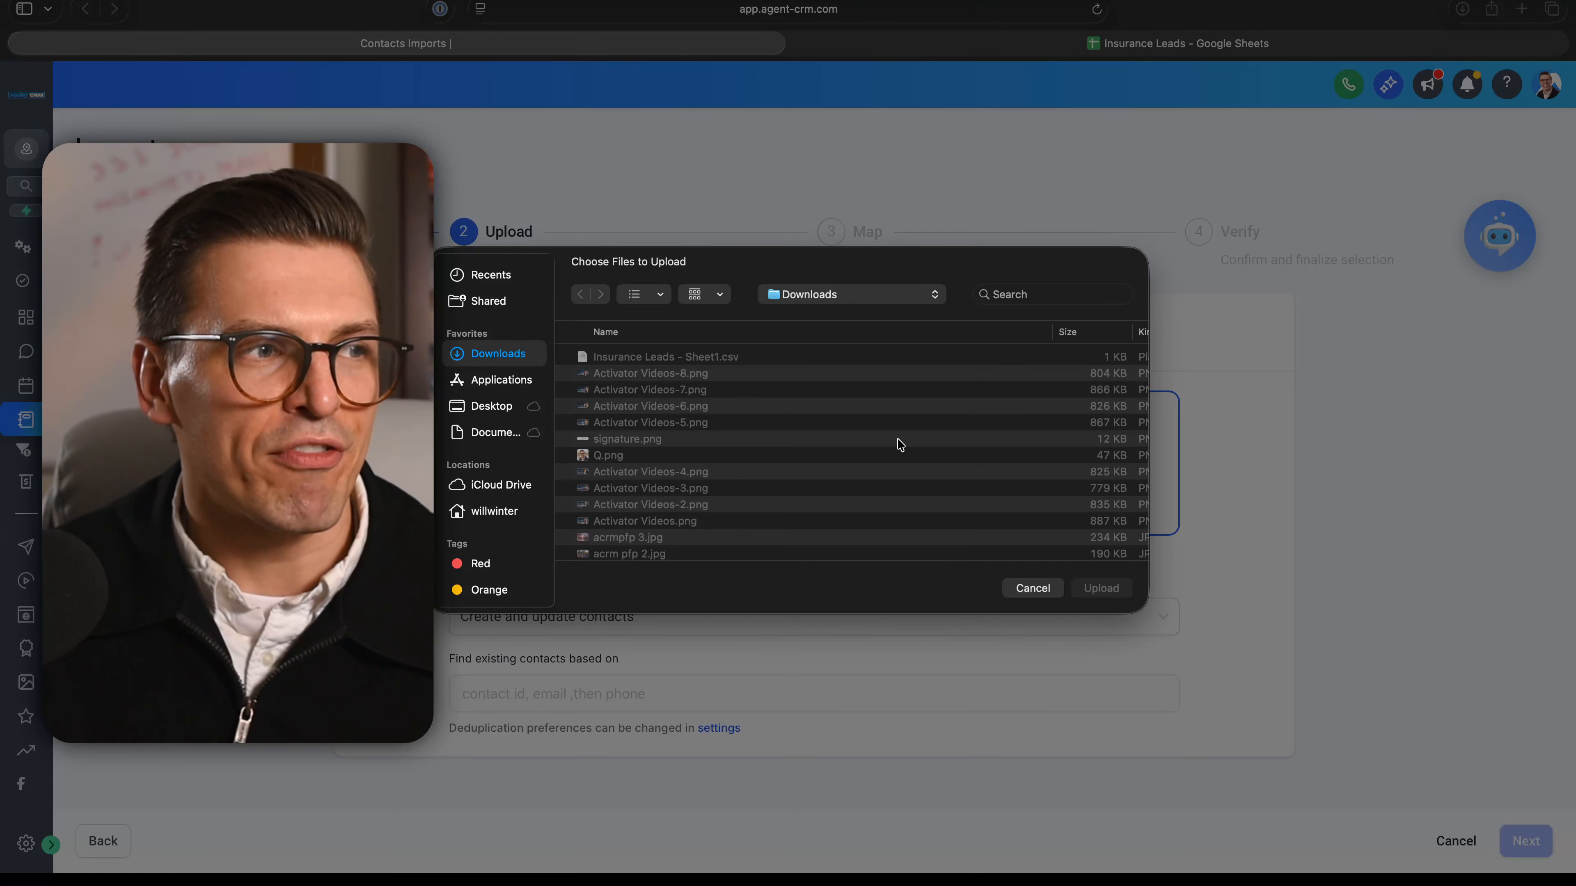
left_click(1033, 589)
left_click(986, 464)
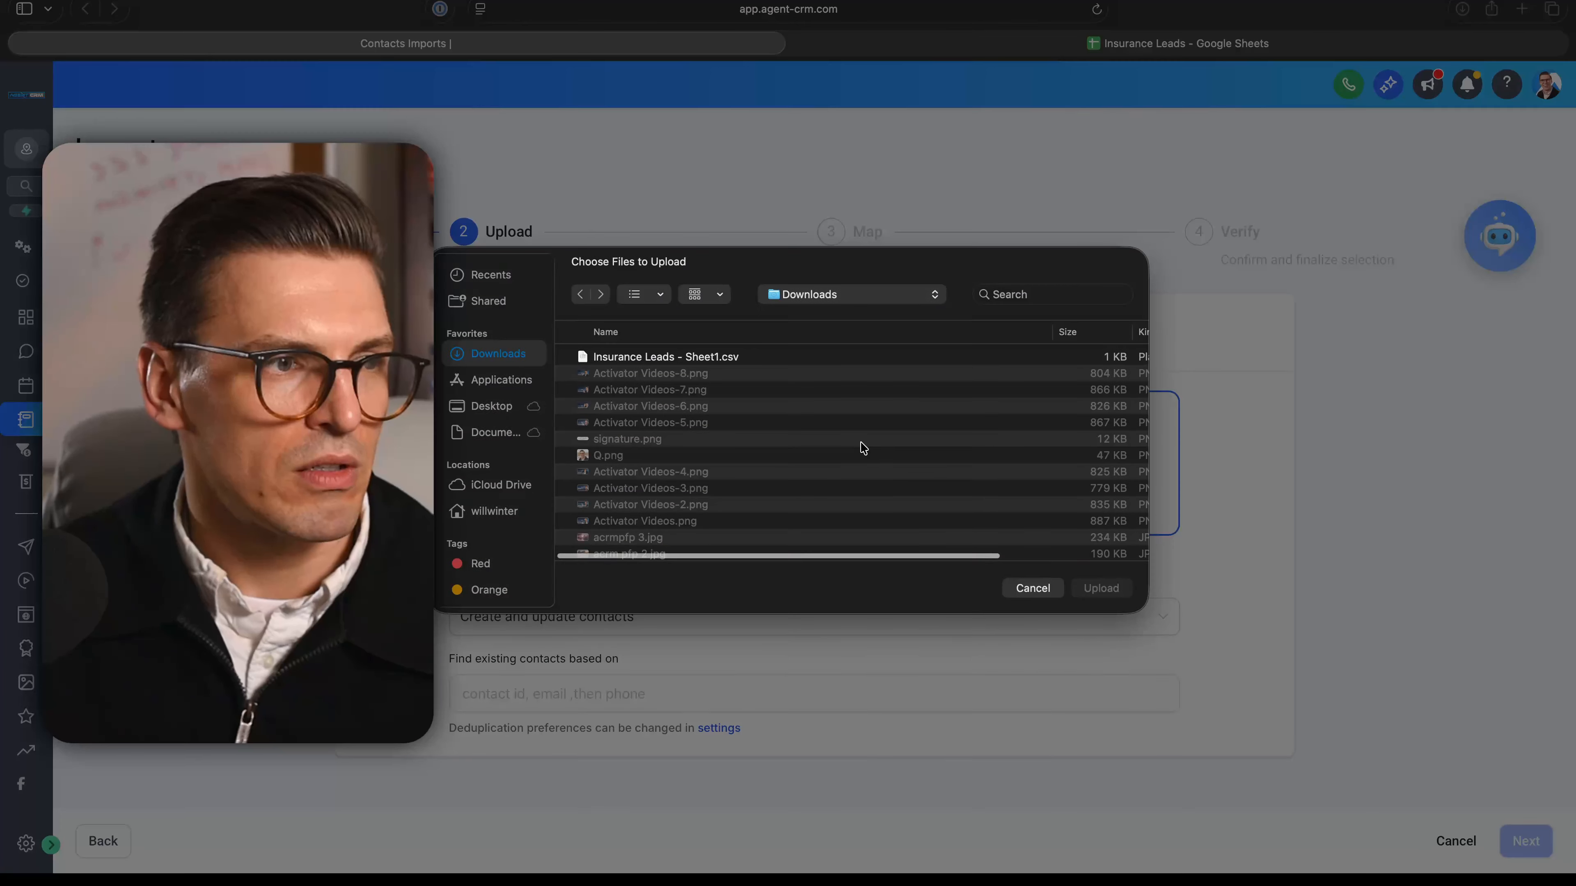
left_click(710, 358)
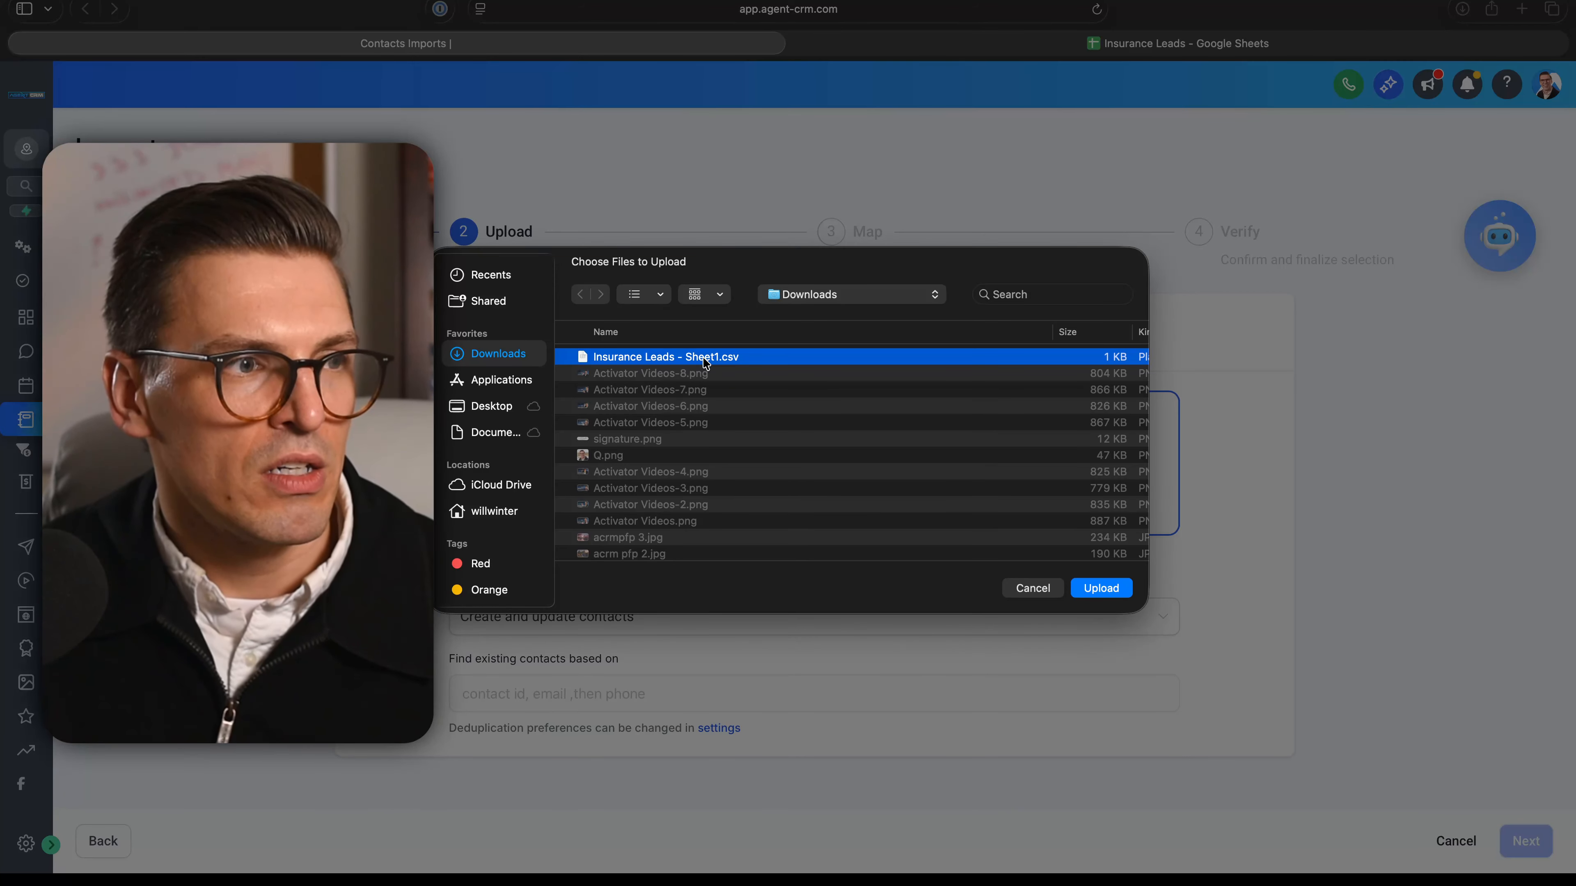
double_click(705, 358)
- Choose Create and update contacts as the import method and advance to the column mapping stage
scroll(706, 557, "up", 5)
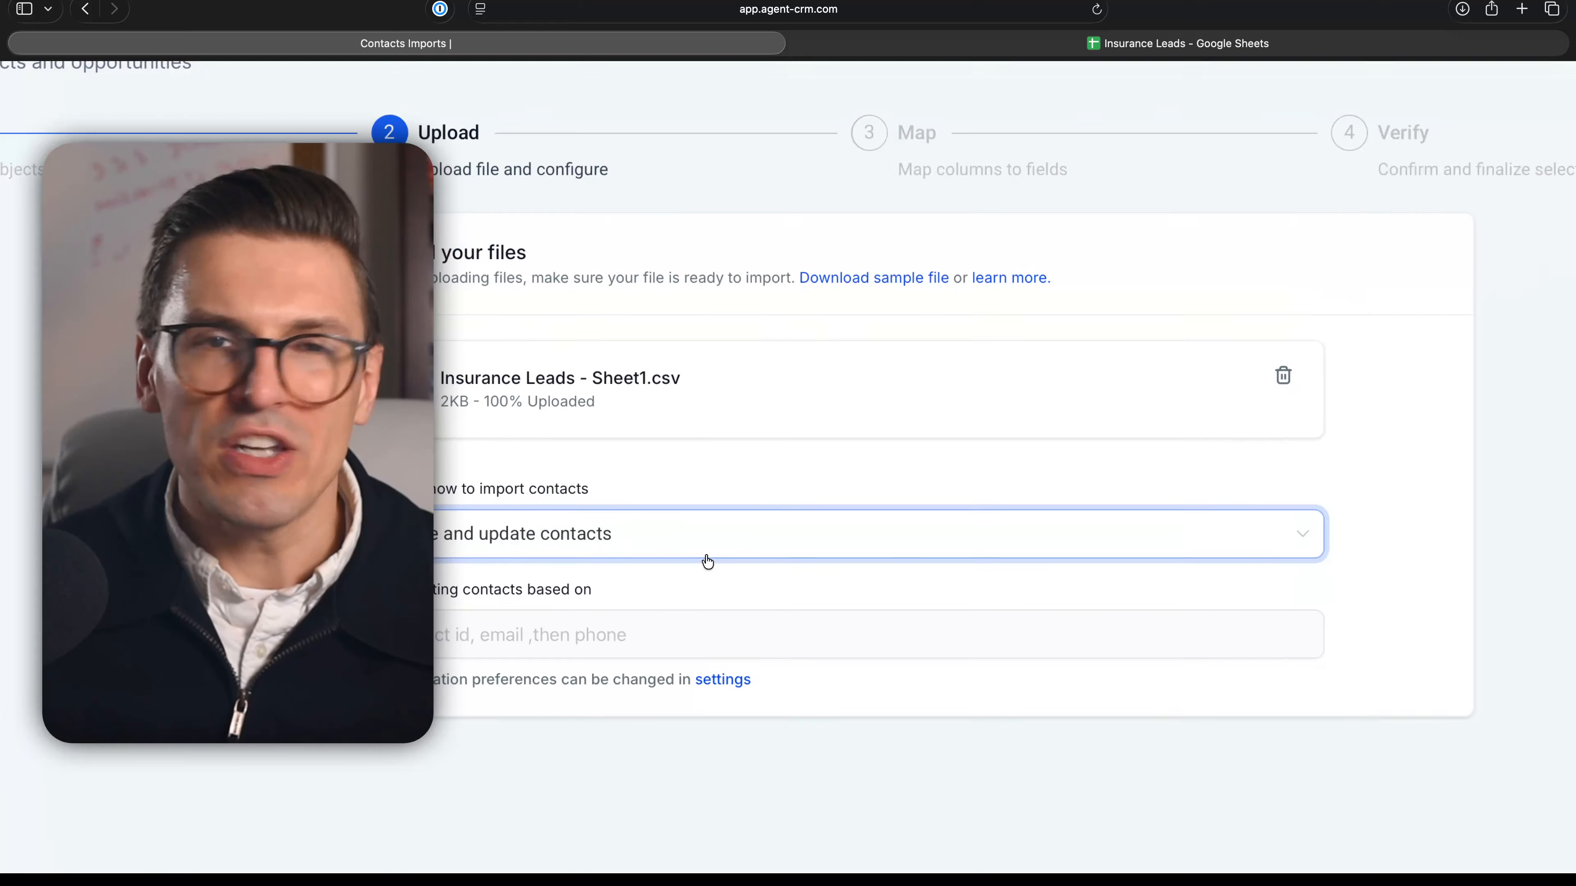
scroll(705, 557, "left", 5)
scroll(707, 562, "left", 2)
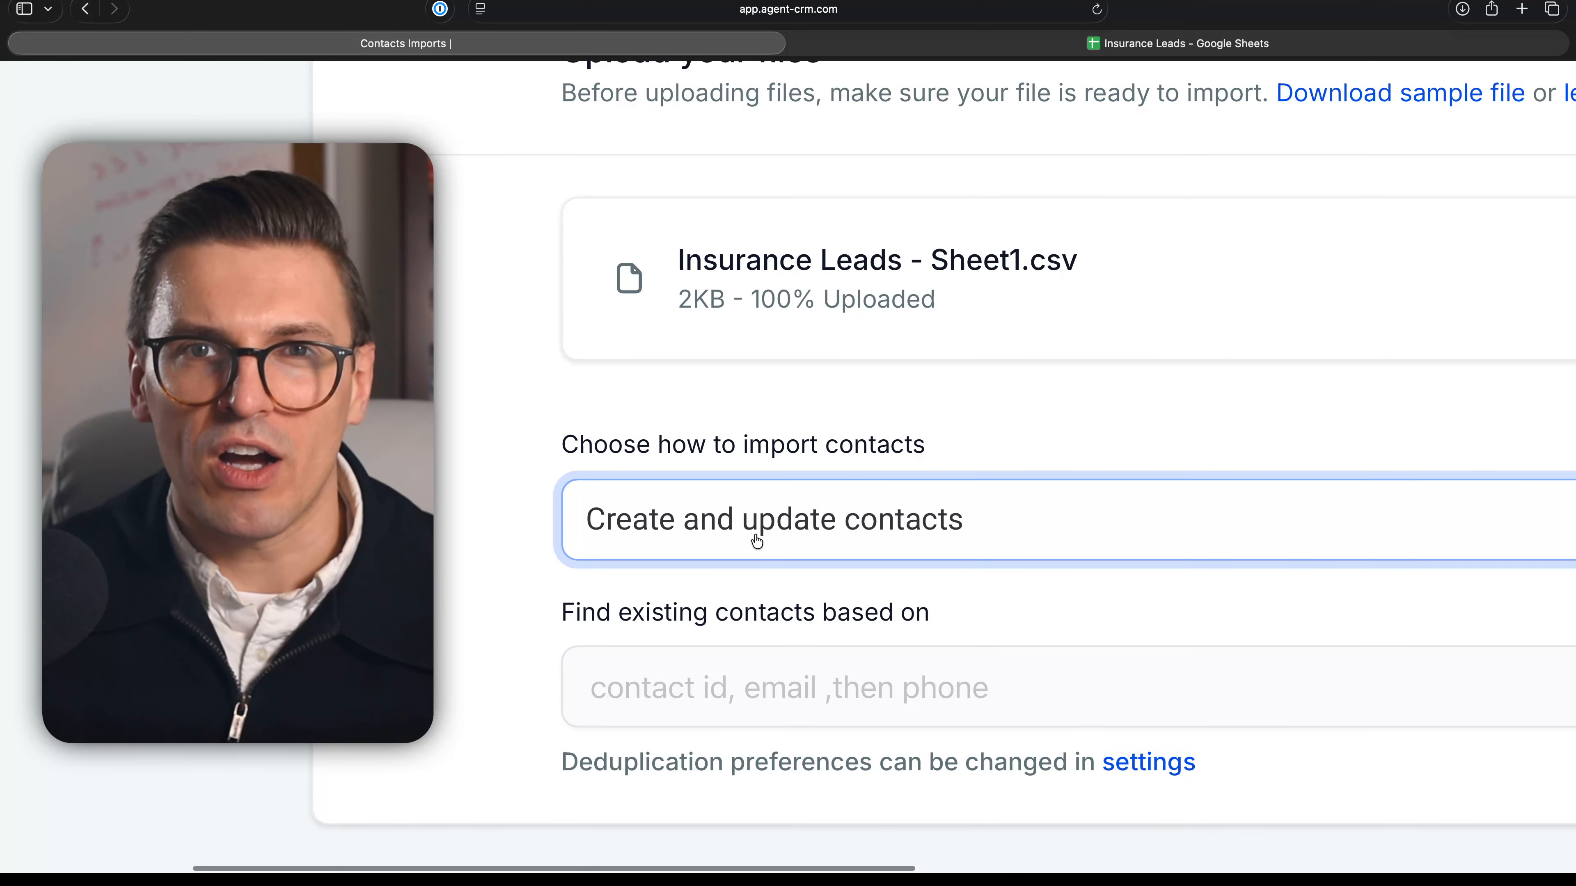
left_click(757, 541)
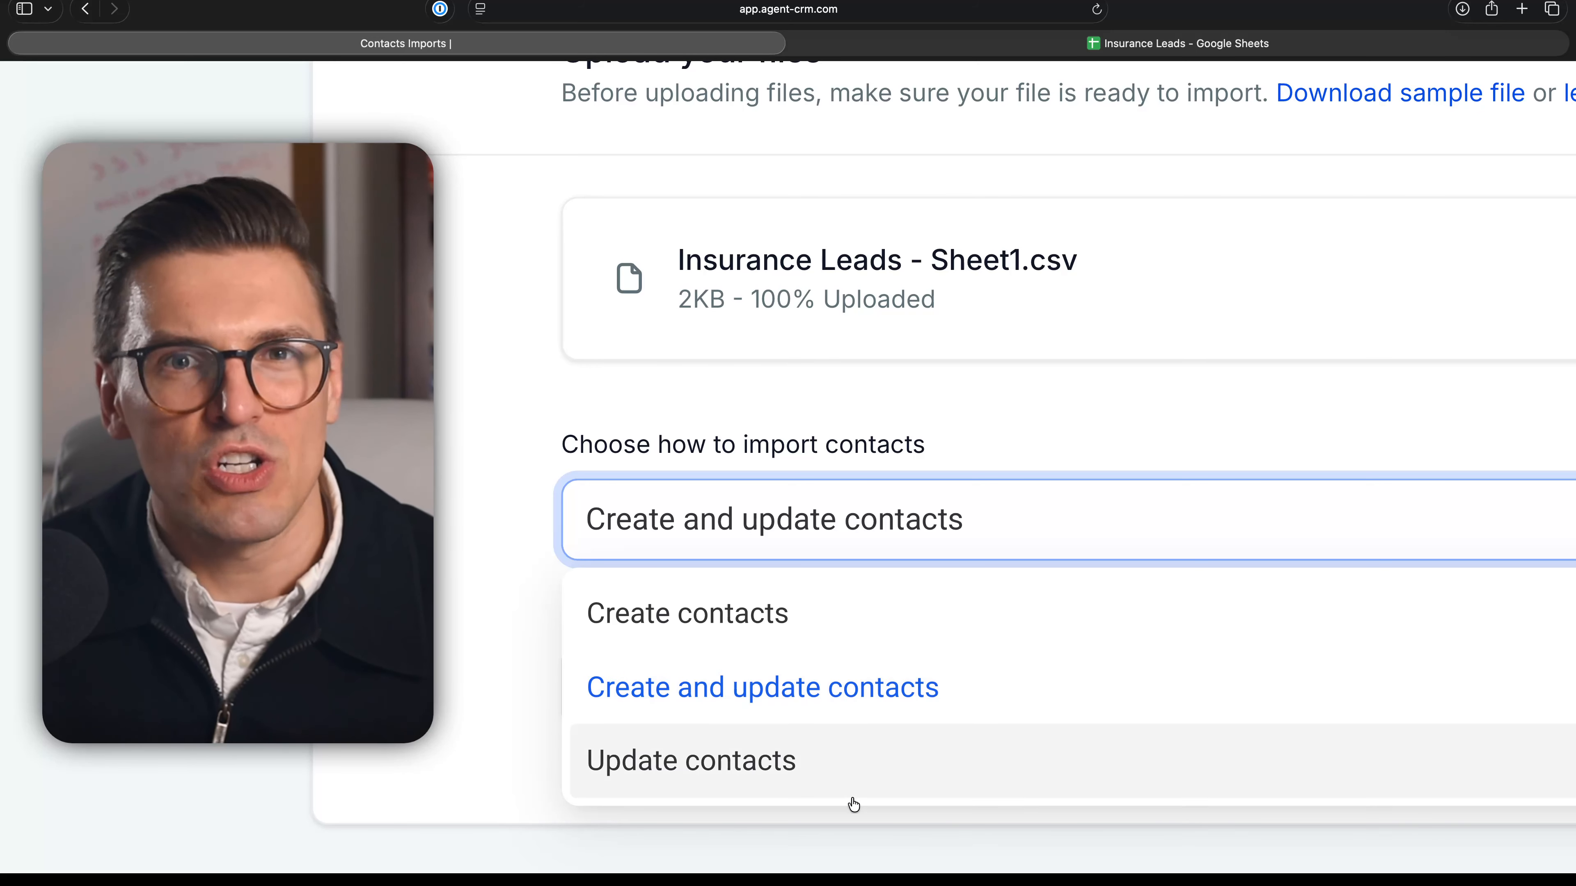
left_click(672, 713)
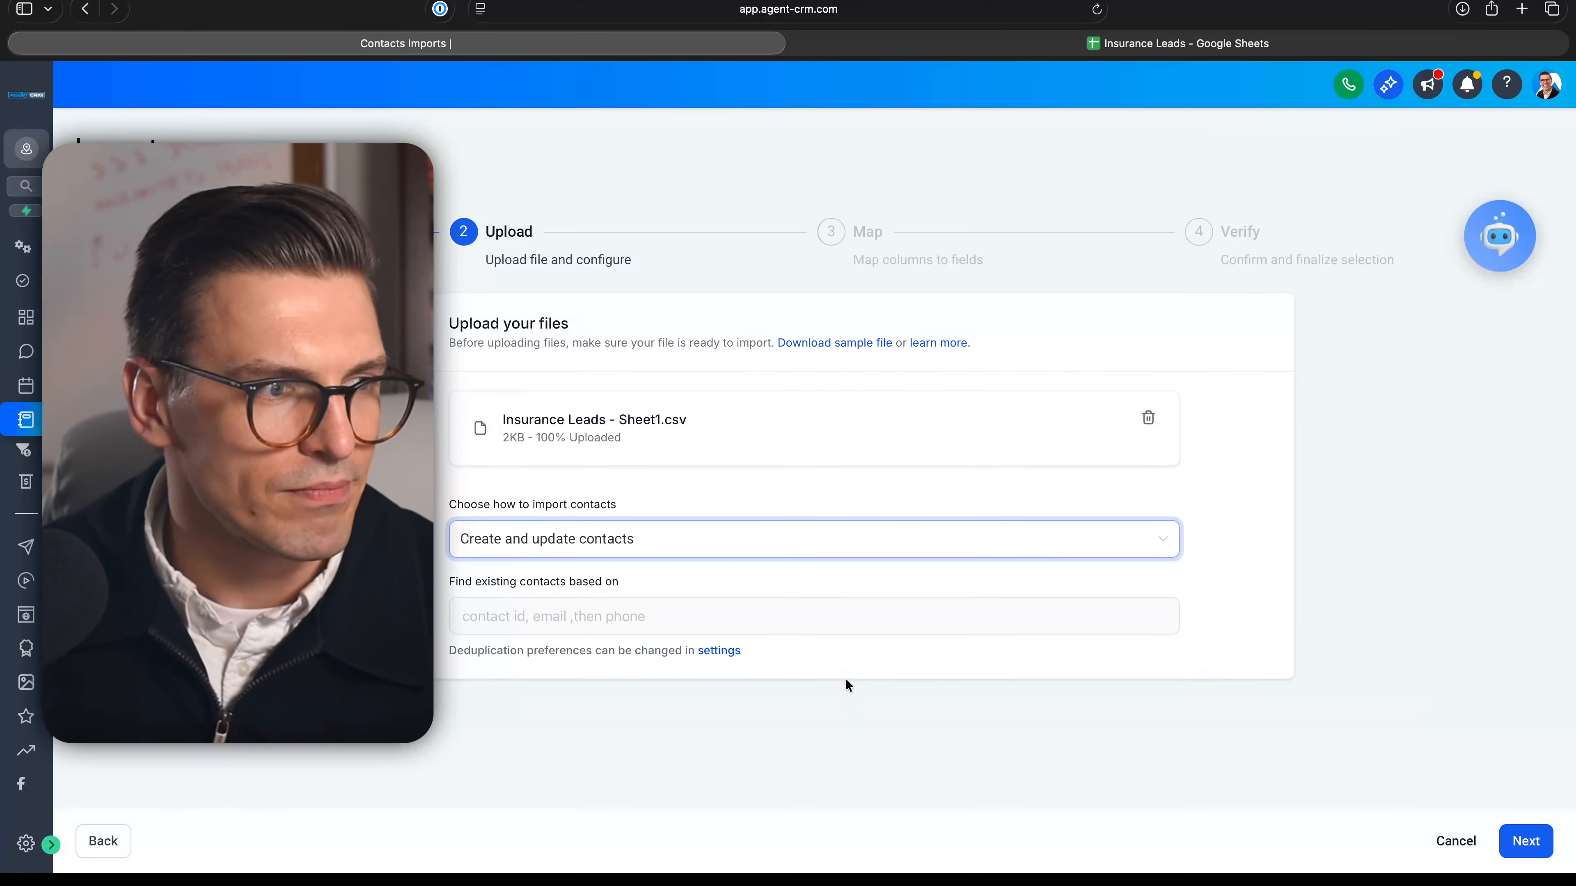
left_click(1519, 843)
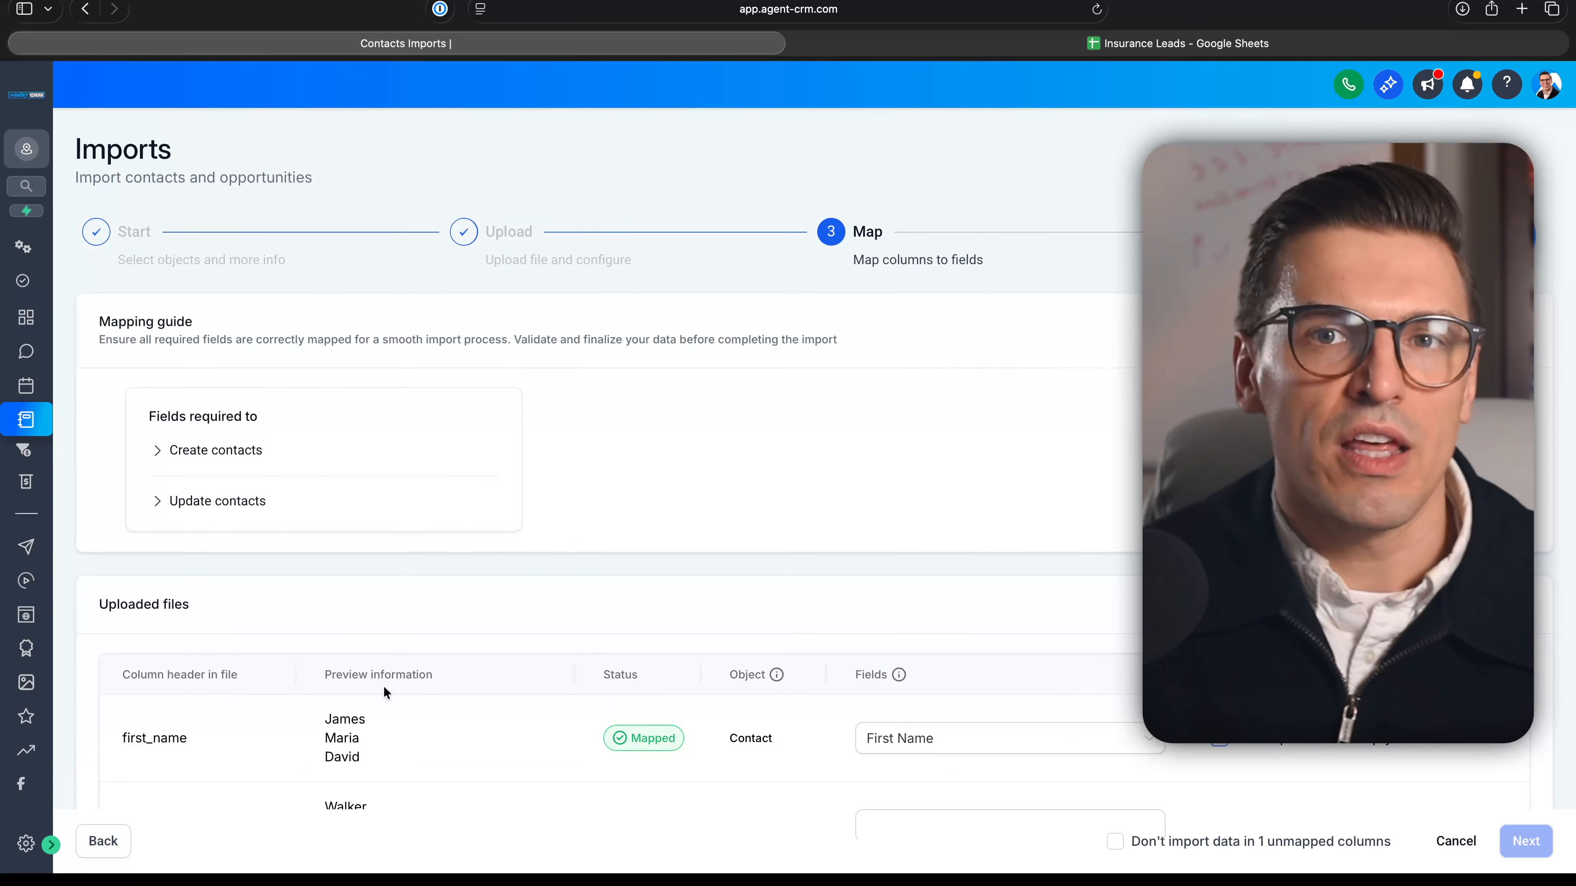
- Examine how the first_name and last_name columns are mapped, comparing their preview data, status, object and matching CRM fields
scroll(100, 622, "down", 5)
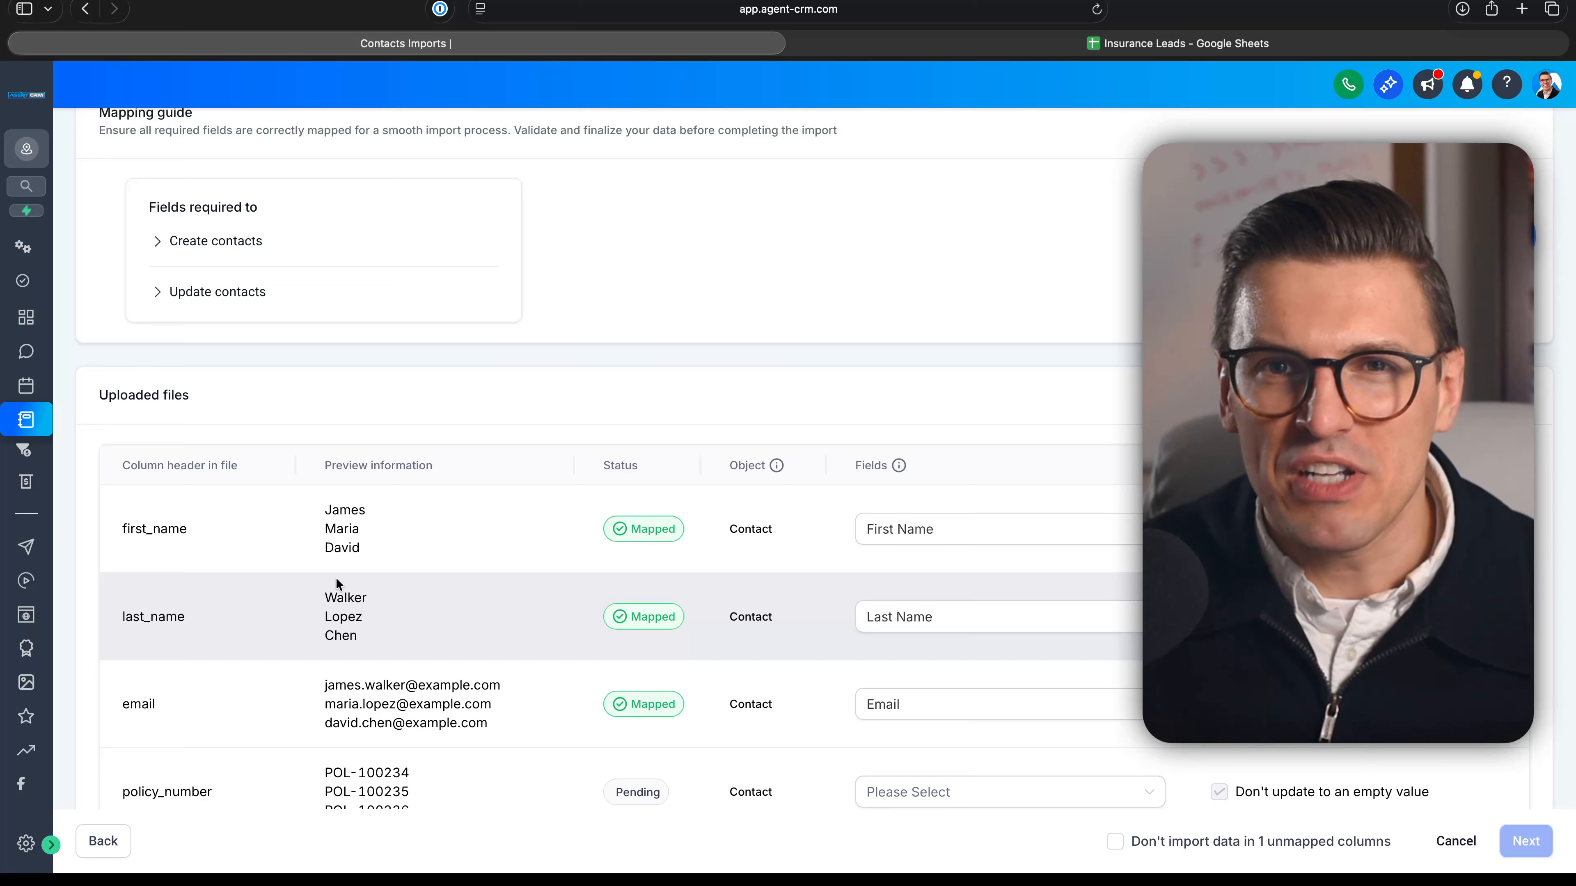
scroll(280, 582, "up", 5)
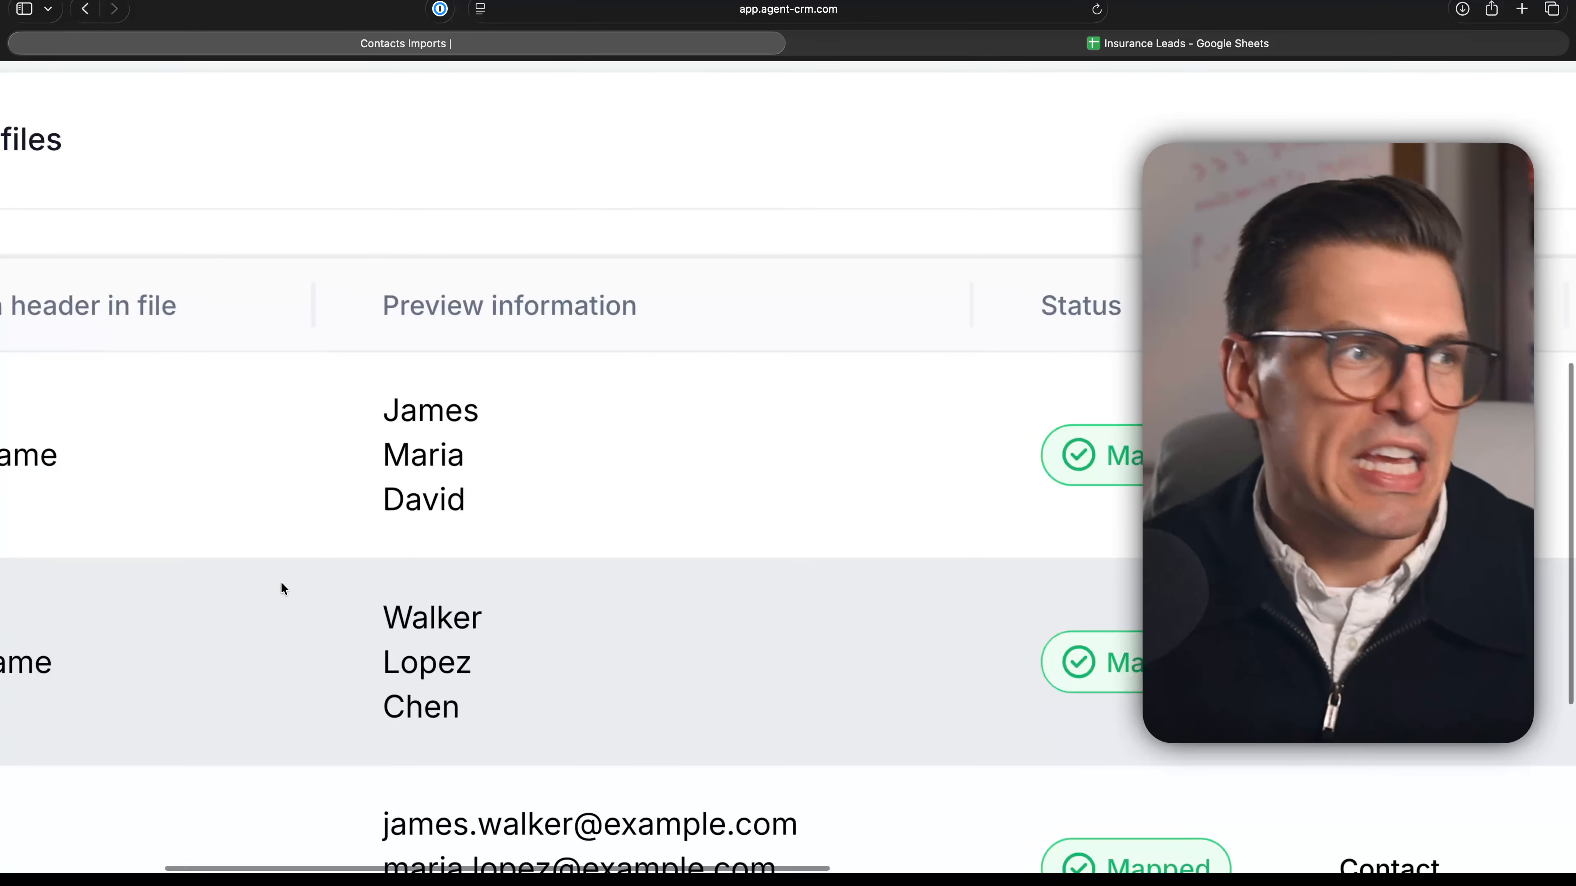
scroll(281, 582, "left", 5)
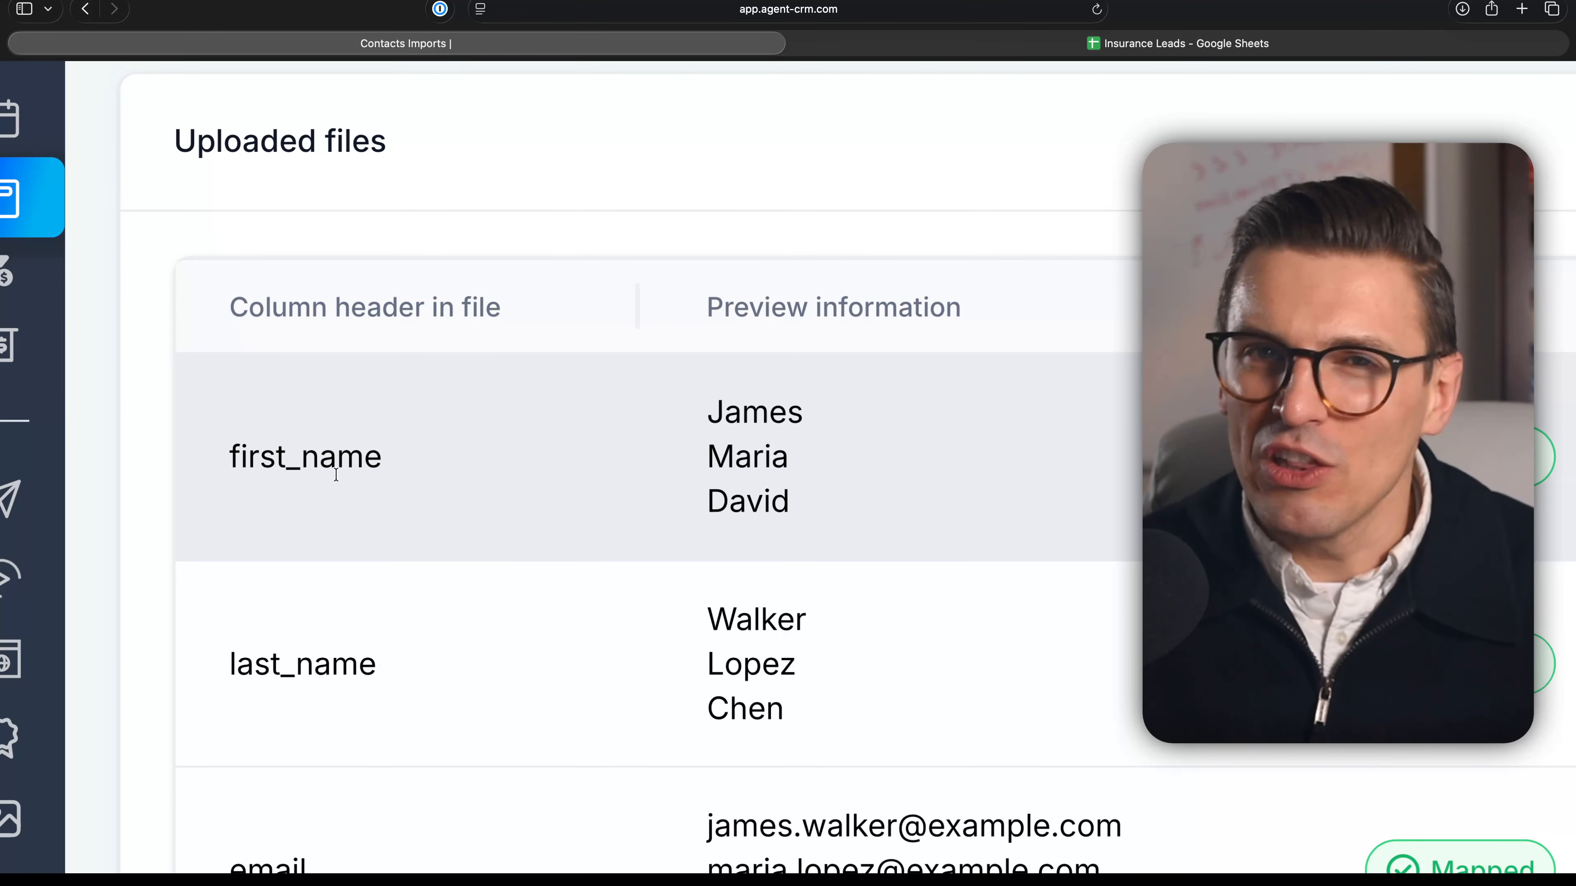
scroll(336, 475, "right", 4)
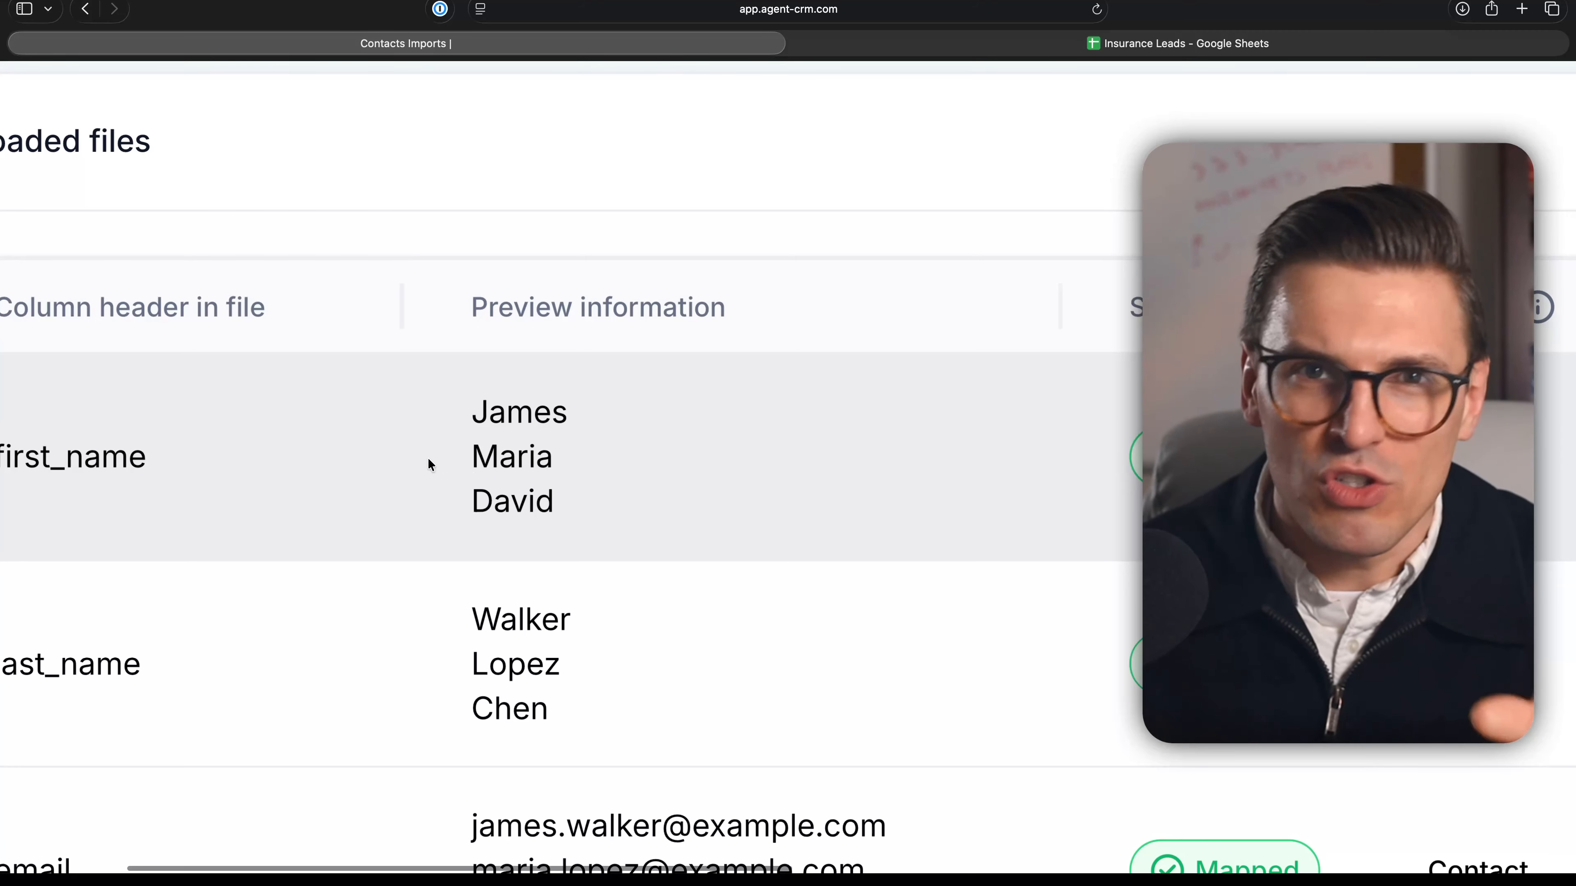
scroll(503, 487, "right", 15)
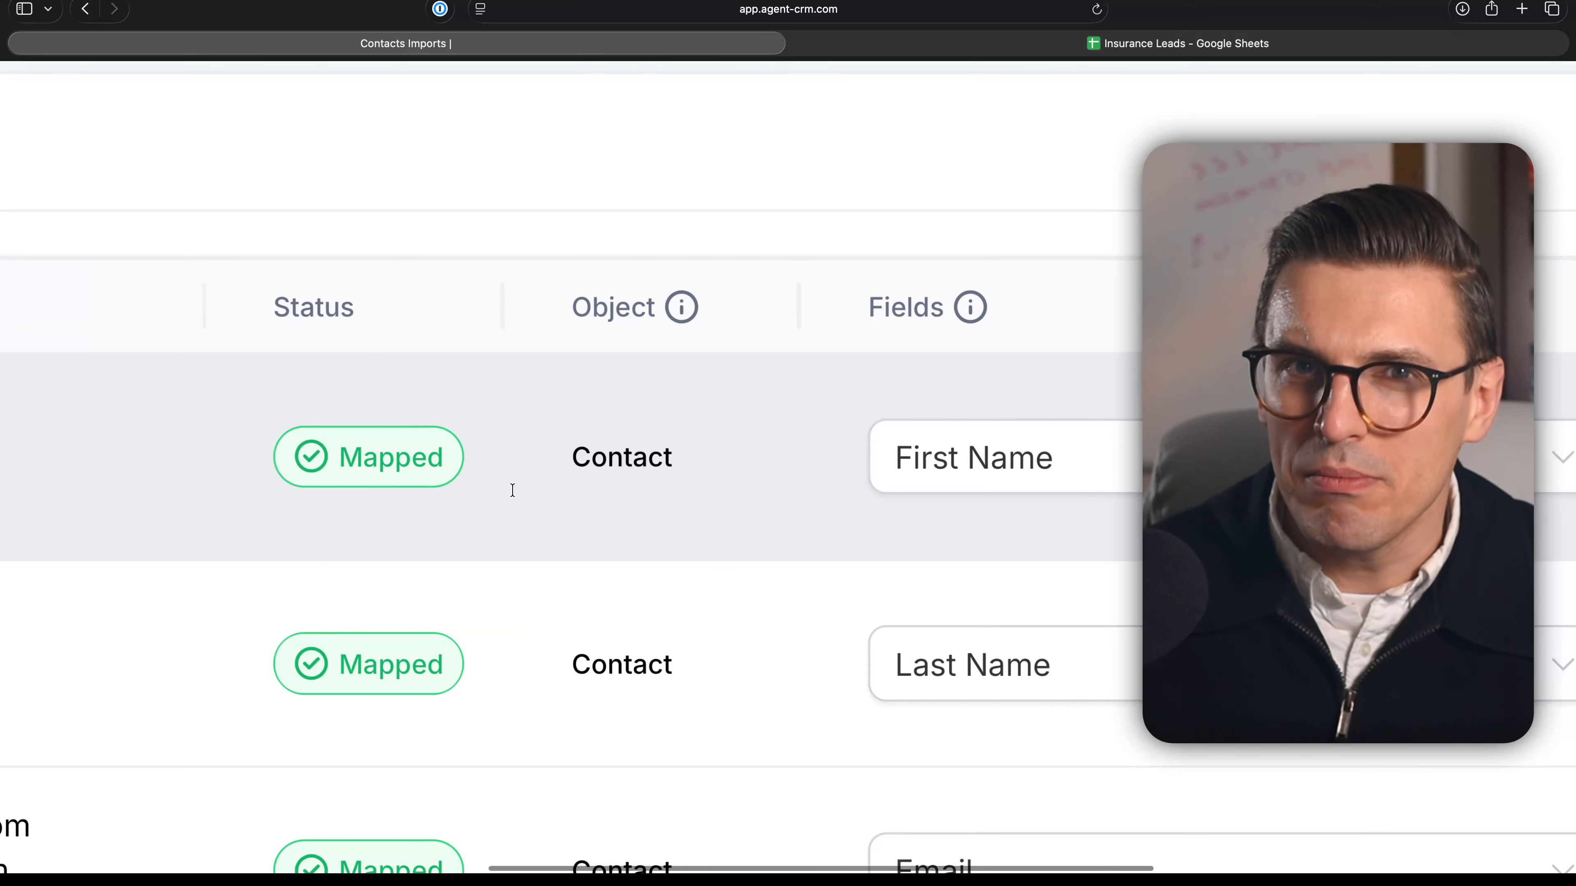
left_click(1000, 431)
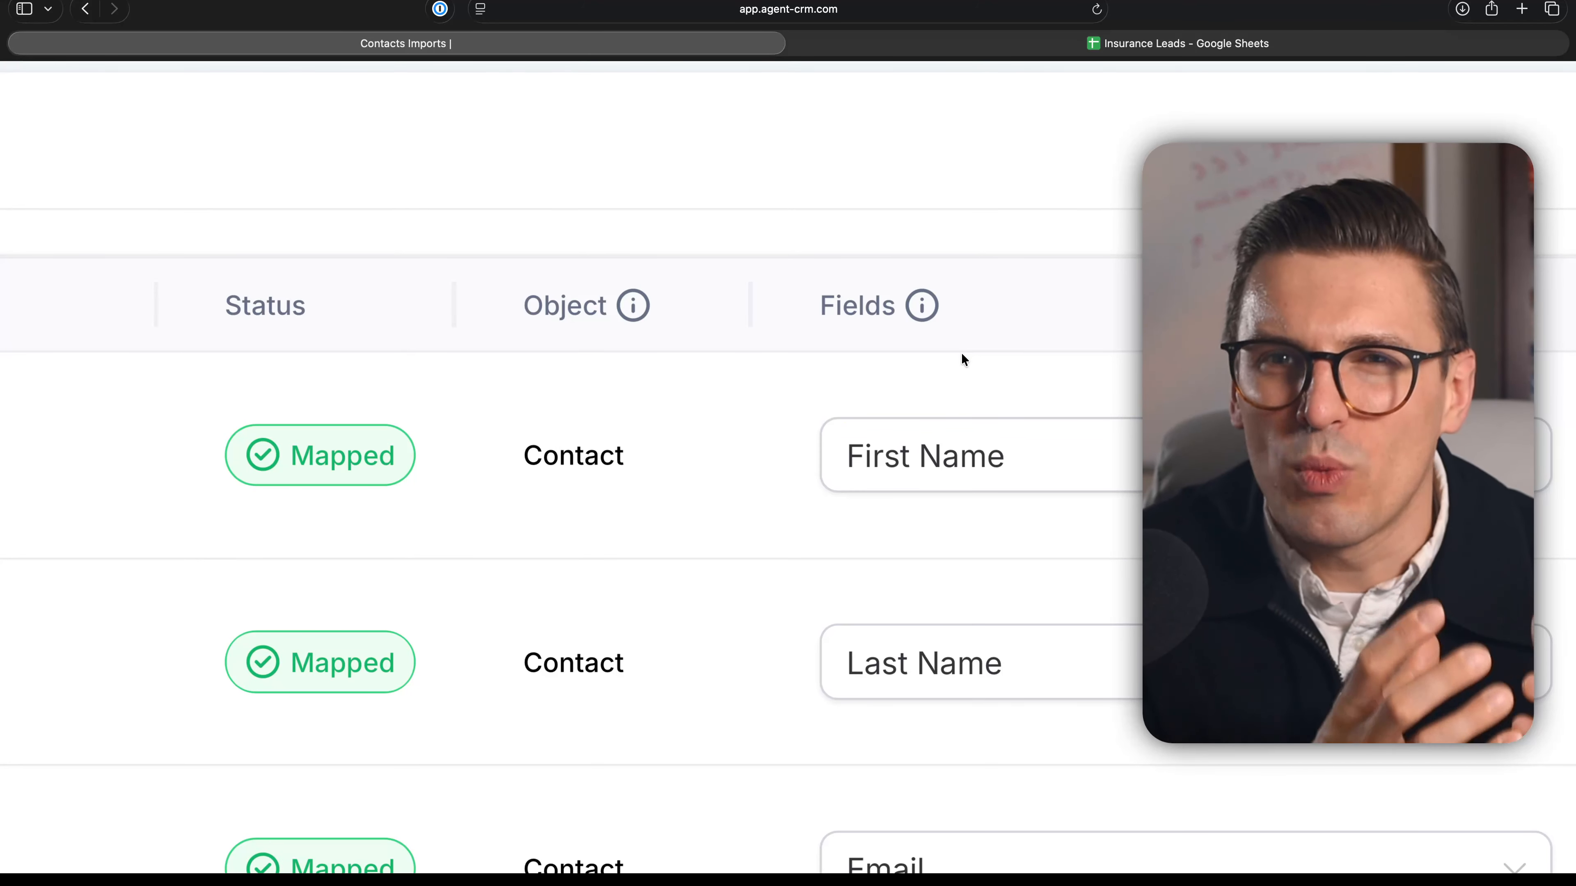
mouse_move(917, 309)
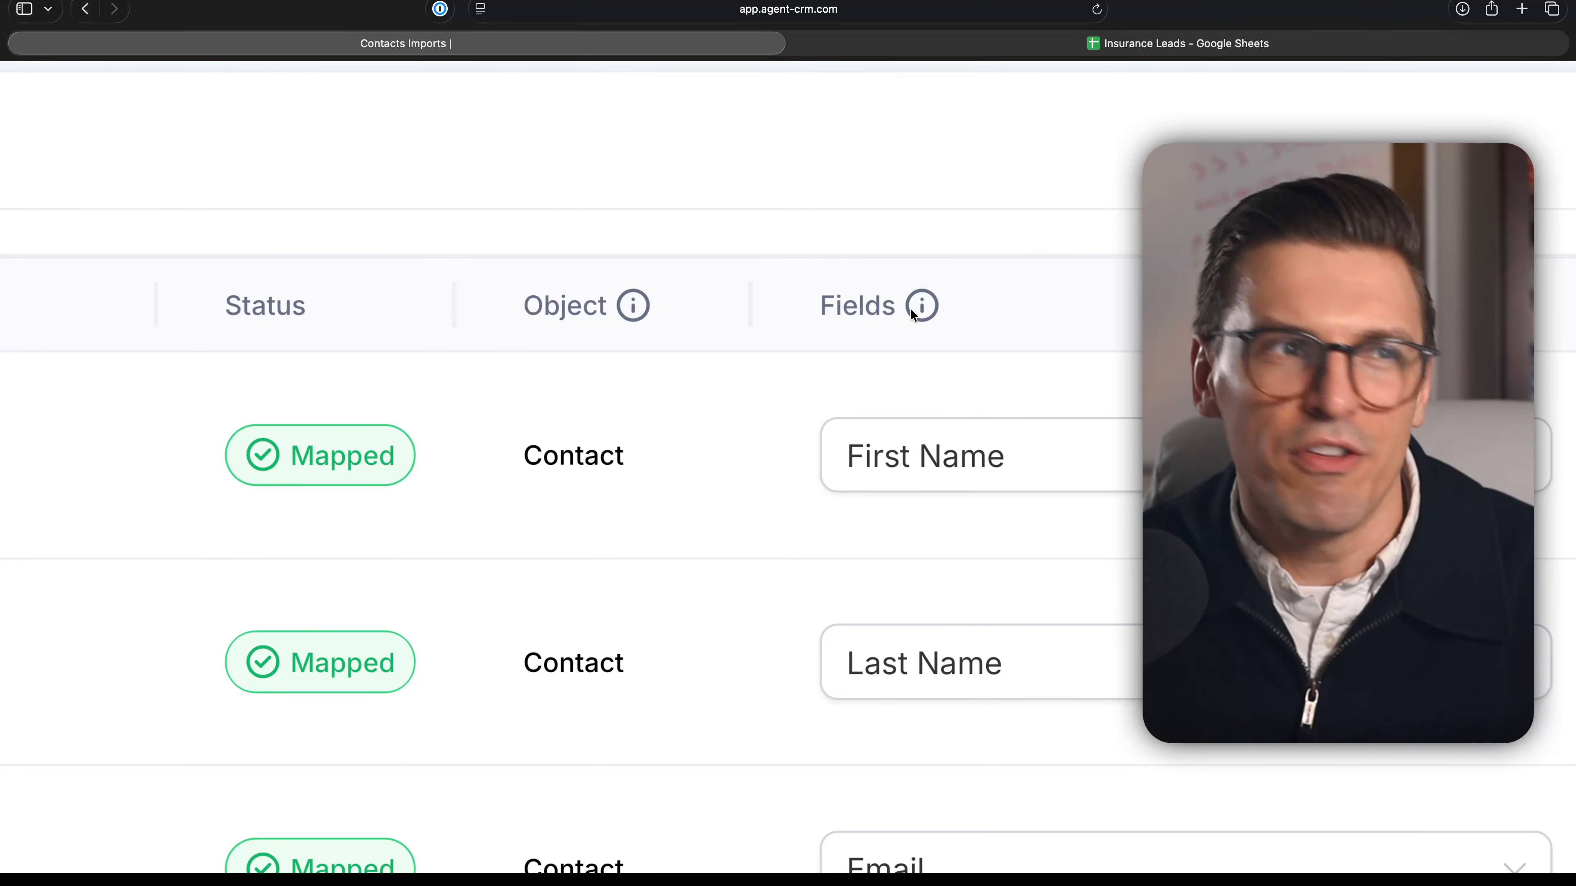
scroll(752, 417, "left", 10)
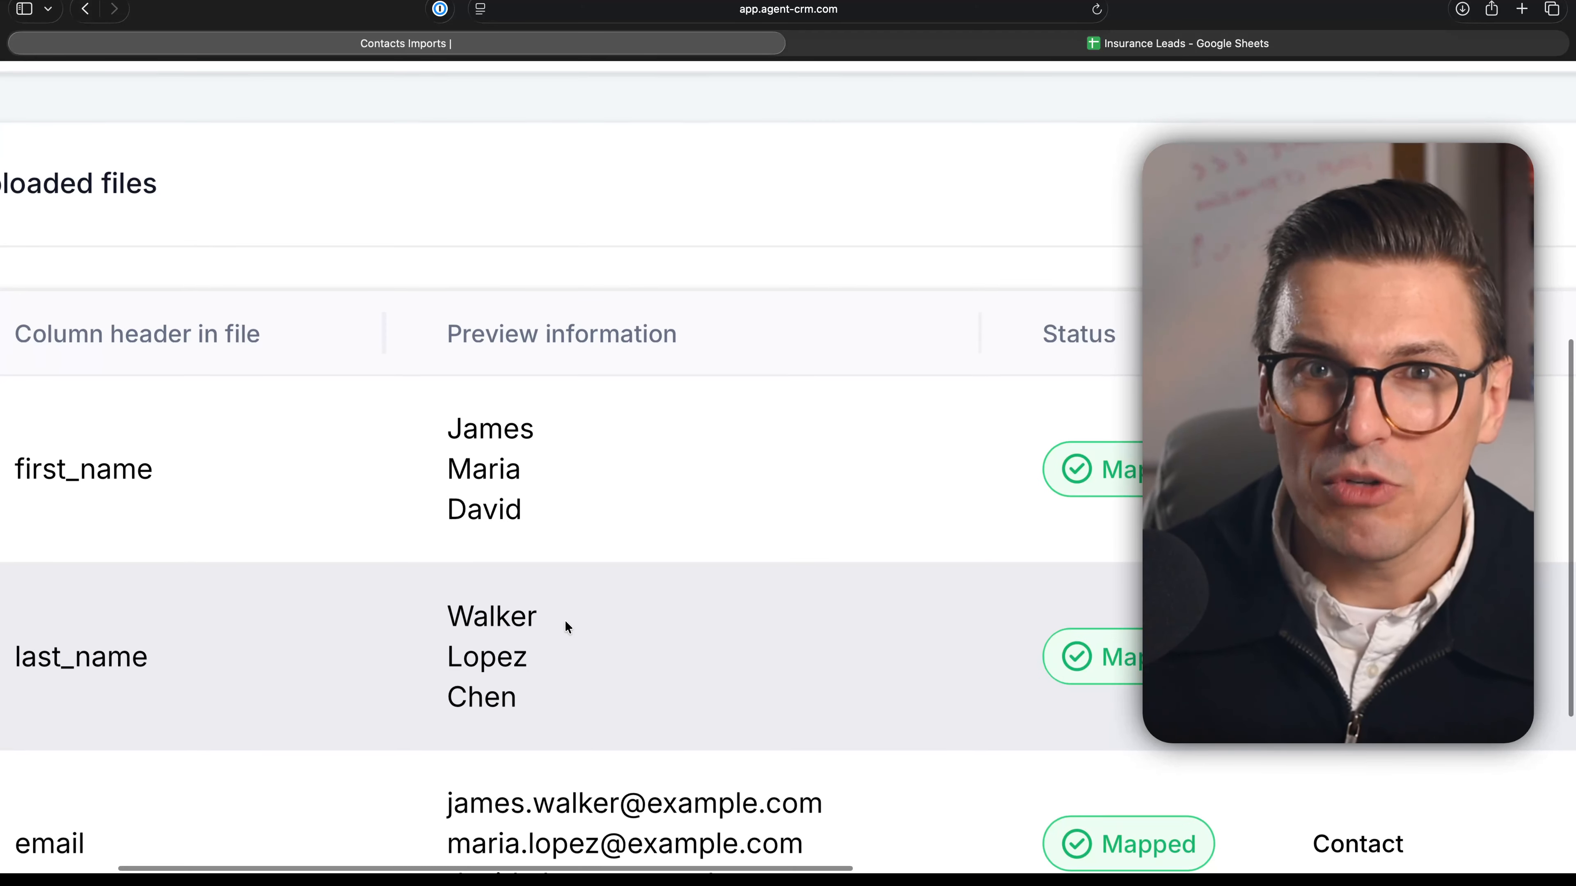
- Examine the policy_number row's header, preview values and mapping status among the uploaded columns
scroll(565, 619, "down", 8)
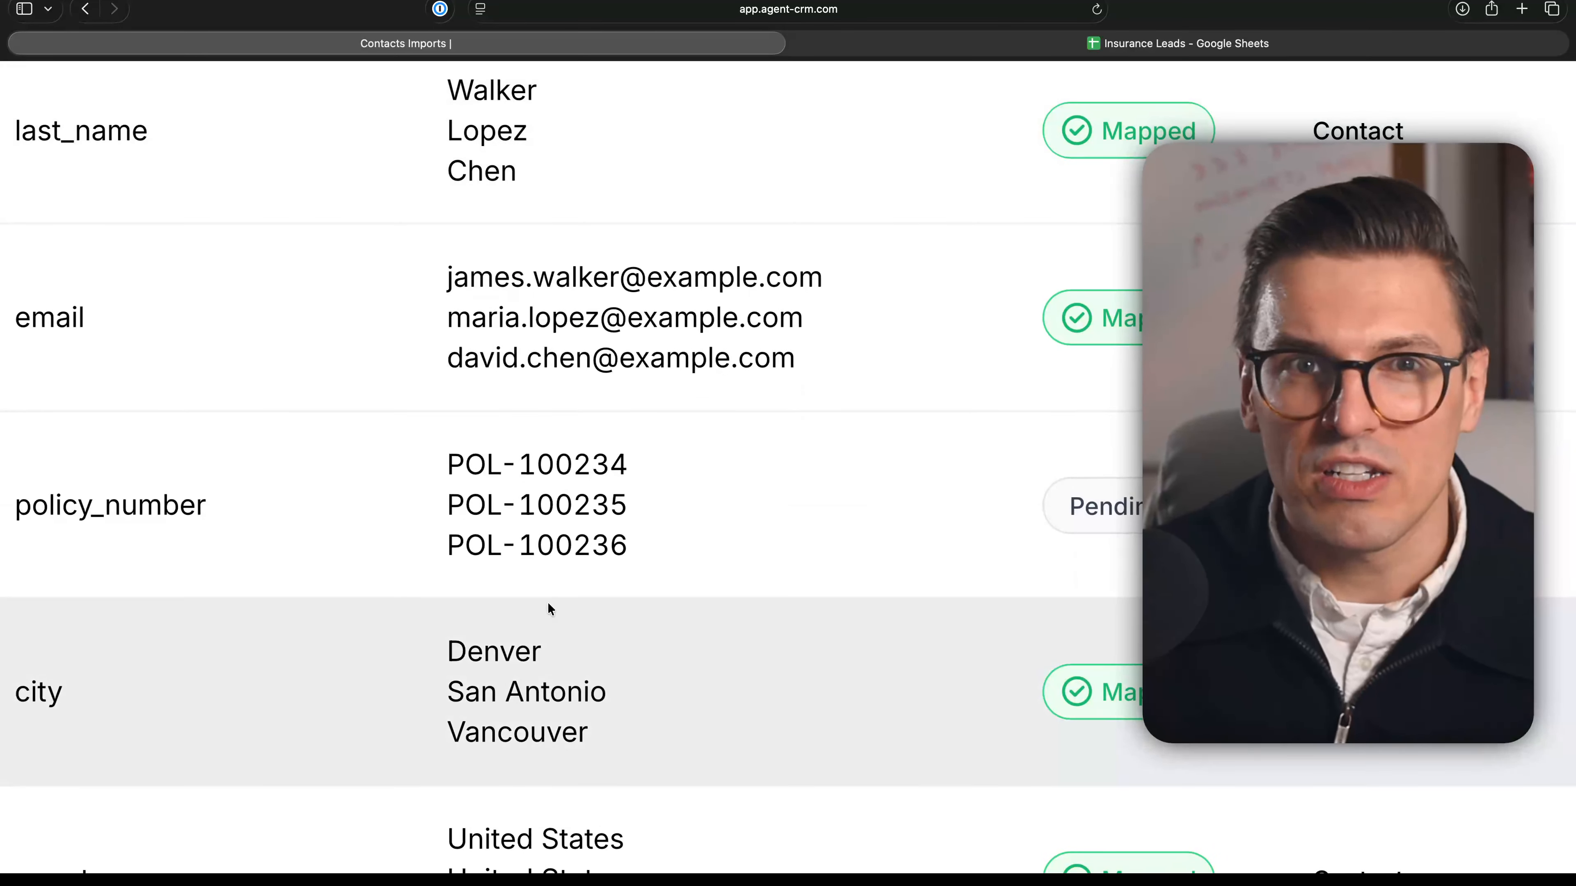
scroll(548, 602, "right", 5)
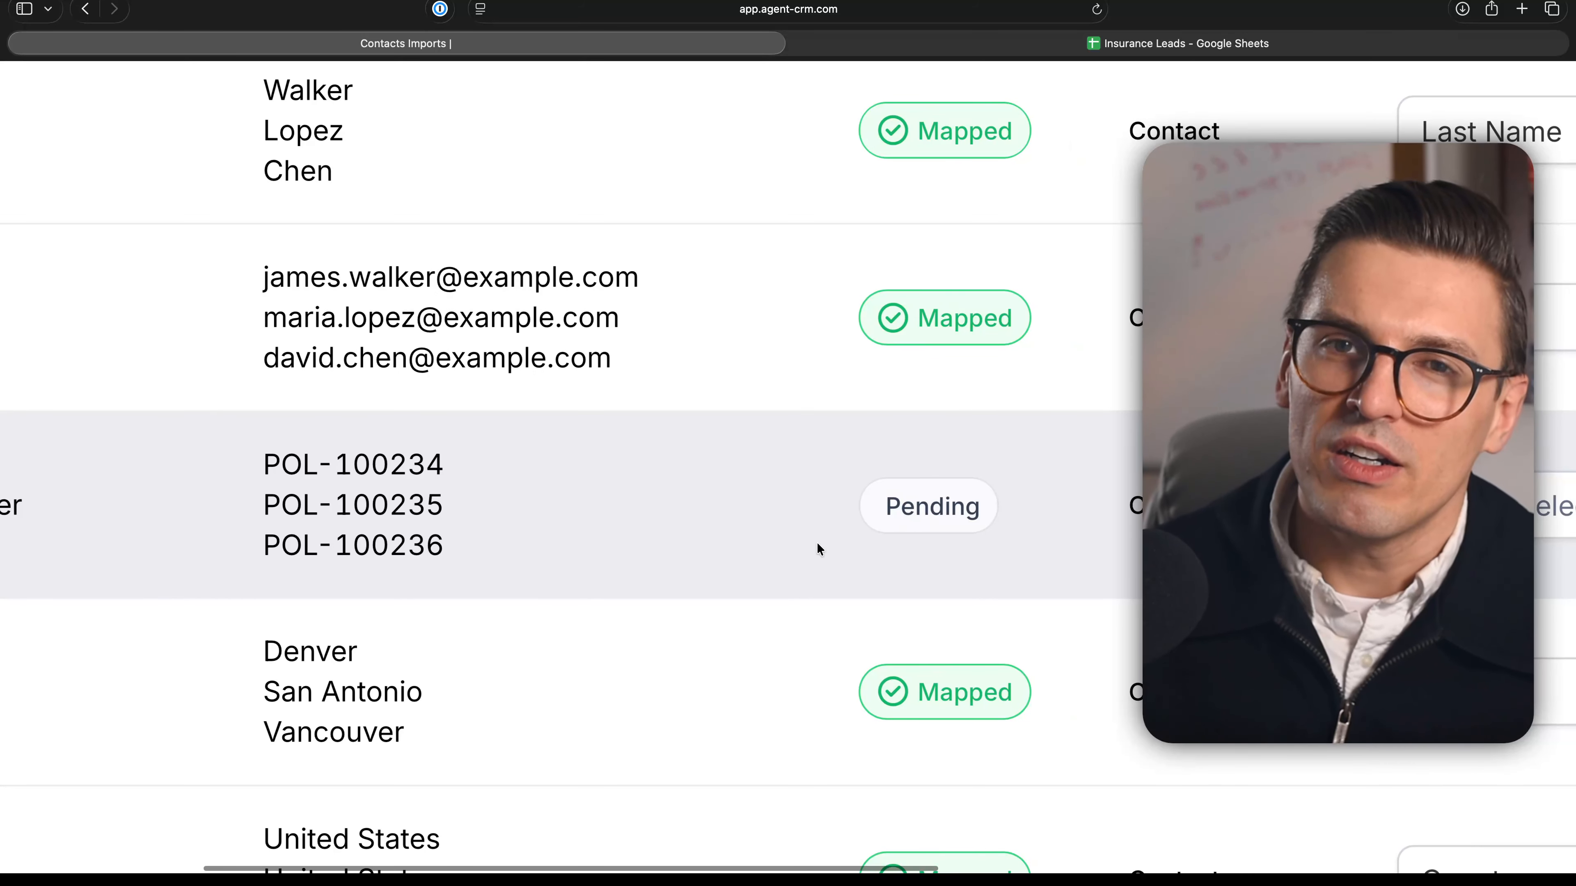
scroll(818, 545, "right", 3)
scroll(818, 547, "right", 3)
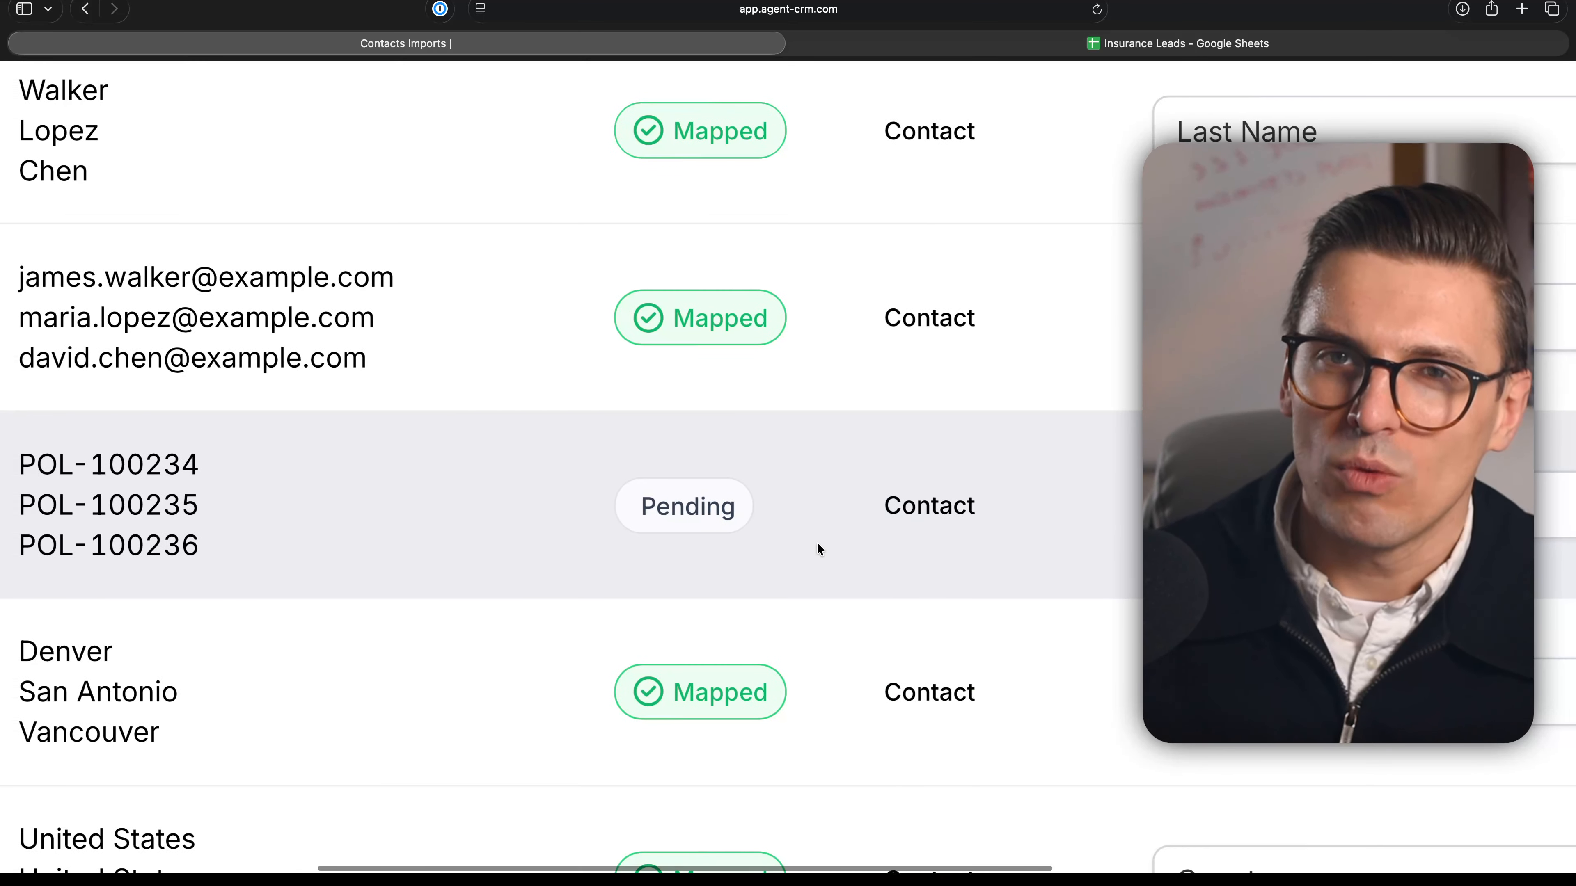
scroll(818, 546, "left", 10)
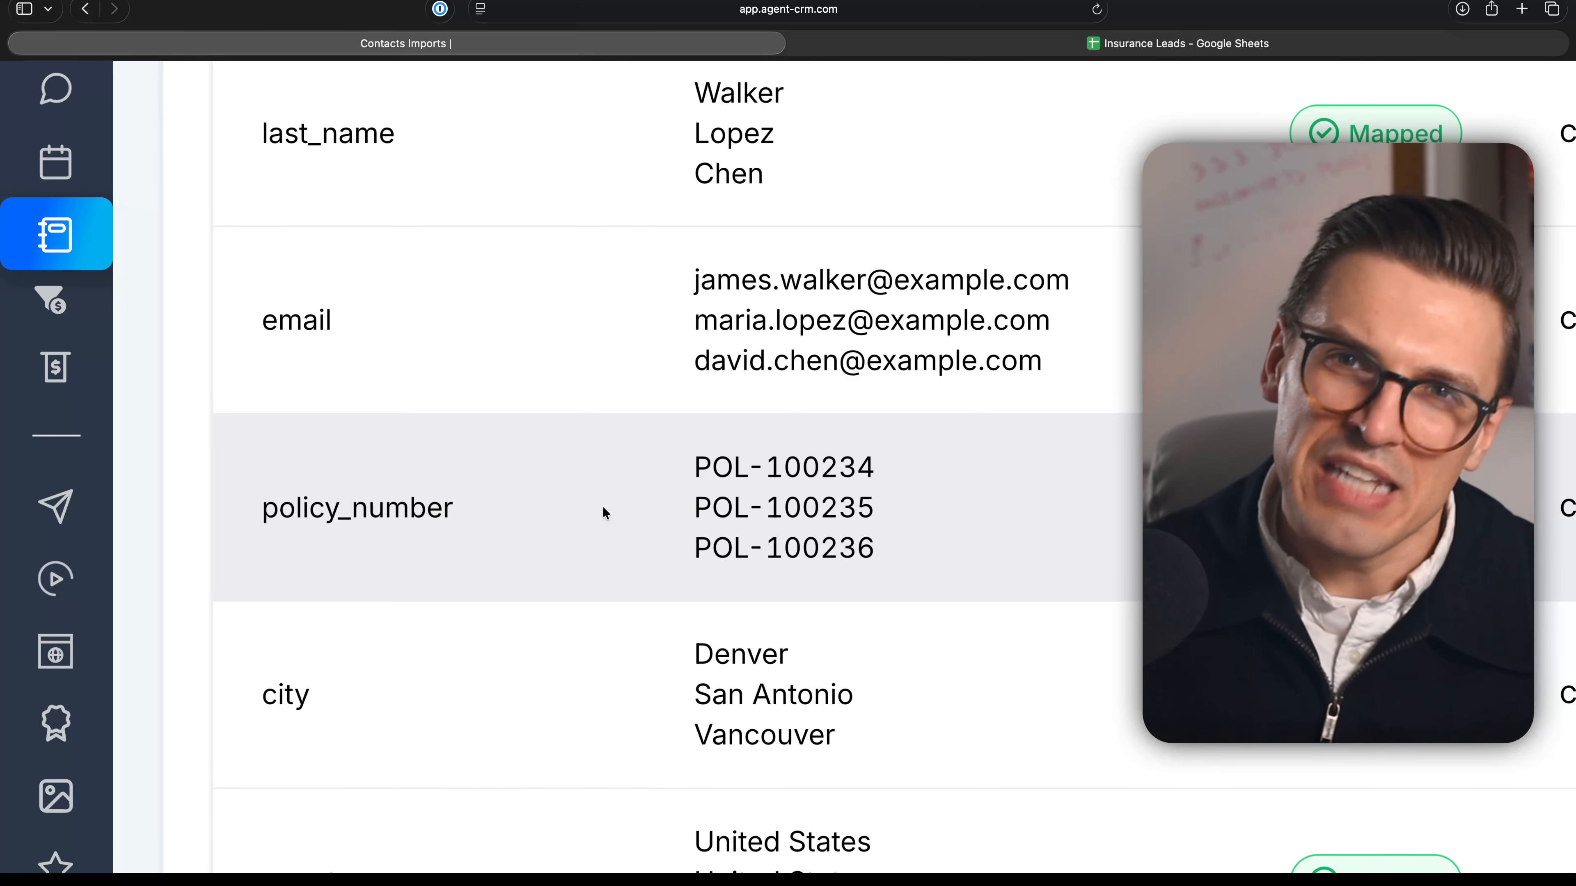
scroll(603, 508, "right", 1)
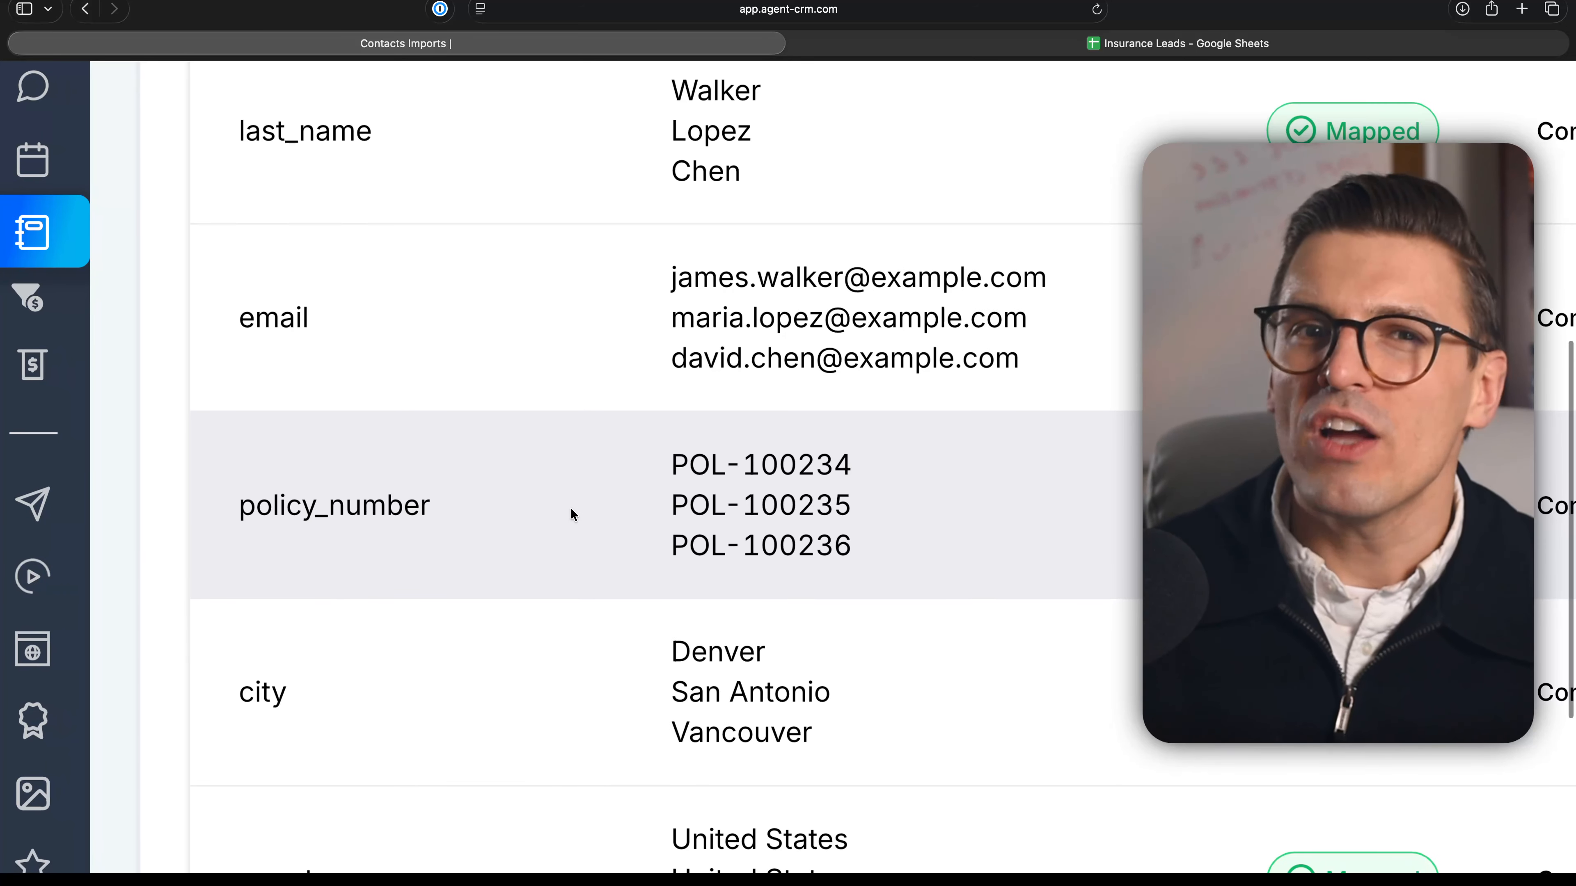
scroll(568, 505, "right", 10)
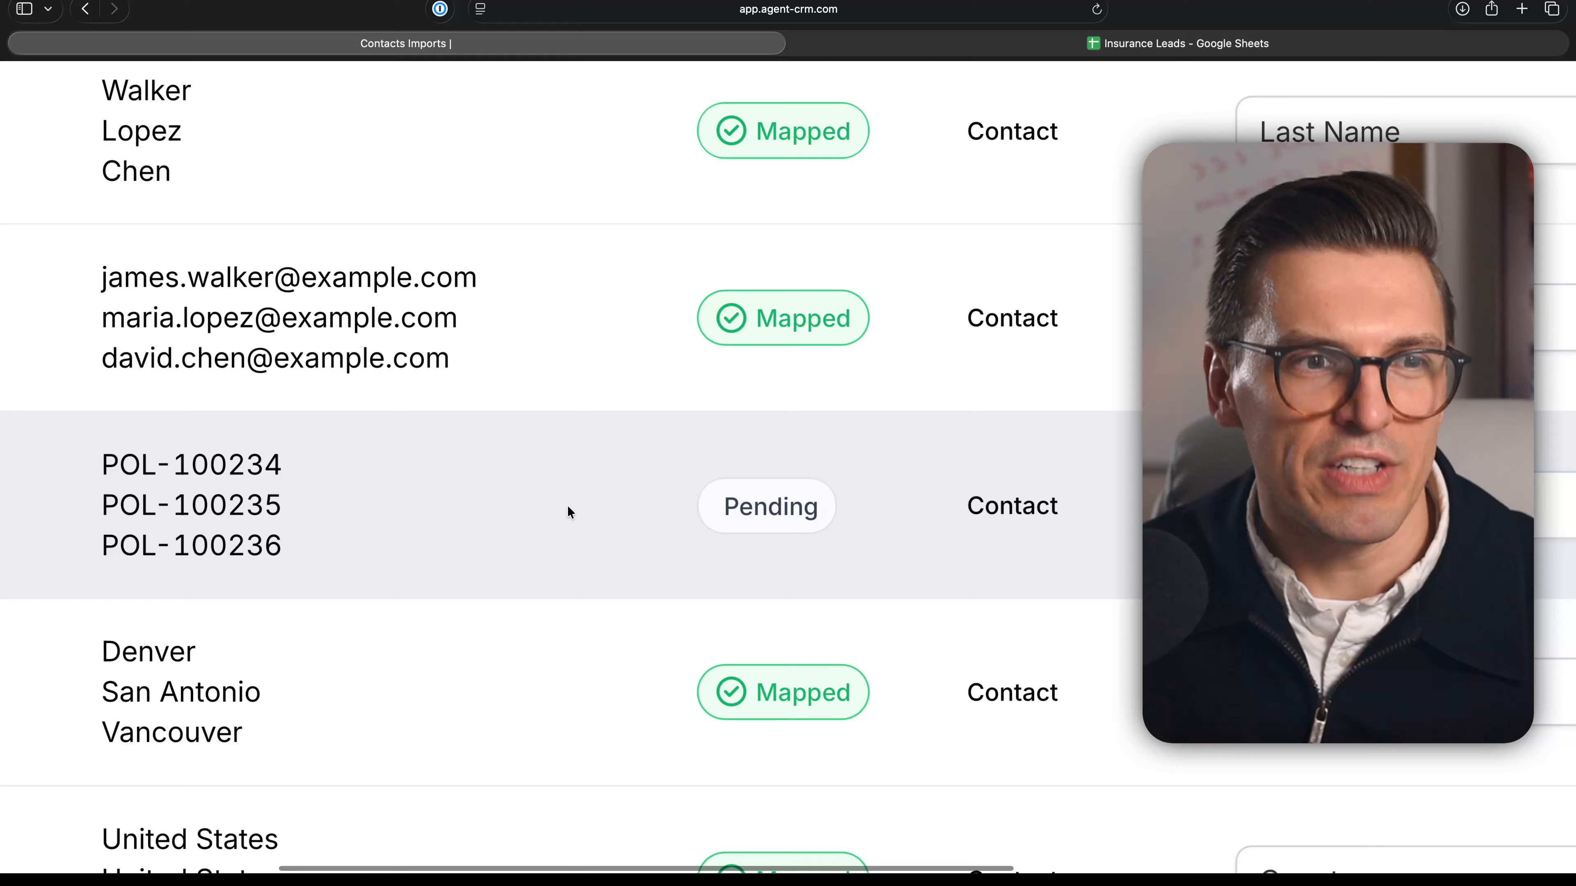
- Search the CRM fields for "polic" in the policy_number mapping, then close the list without choosing one
left_click(580, 511)
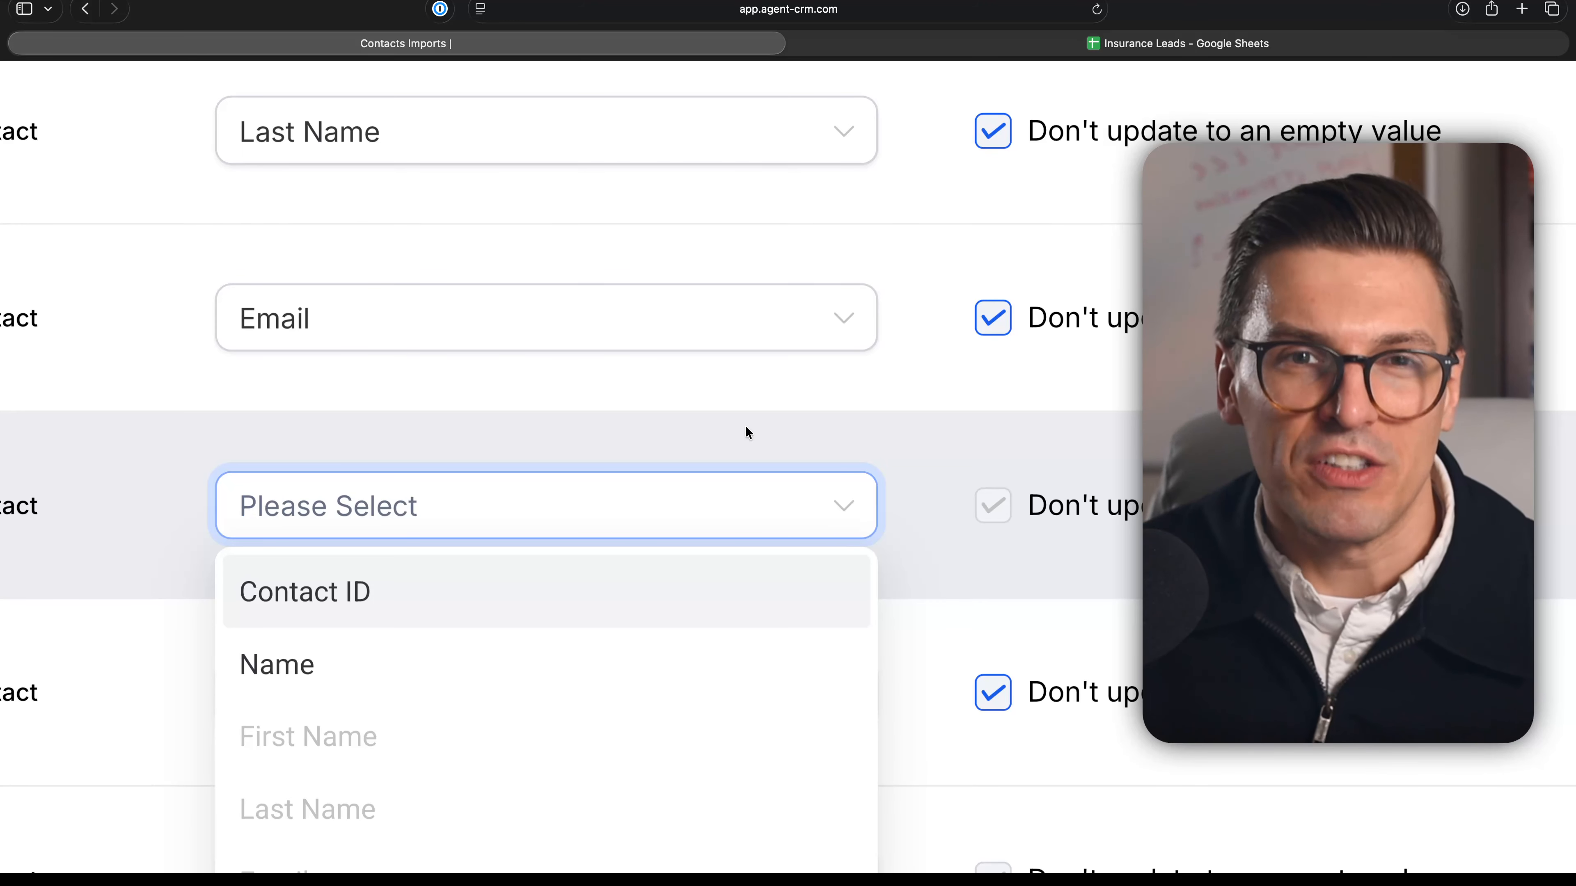
type("polic")
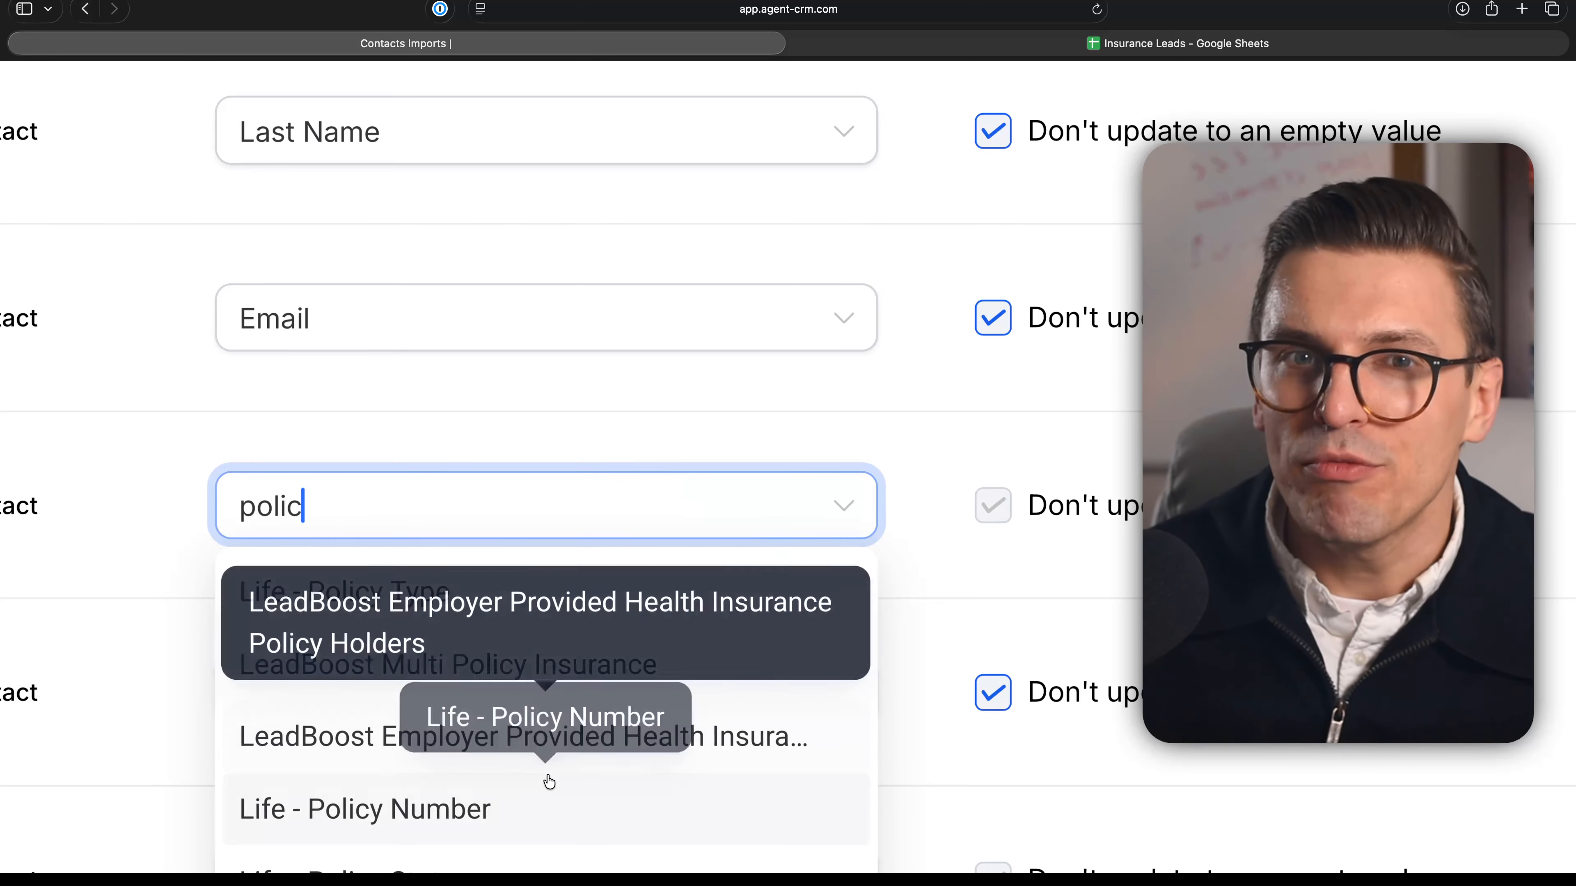
scroll(546, 796, "down", 2)
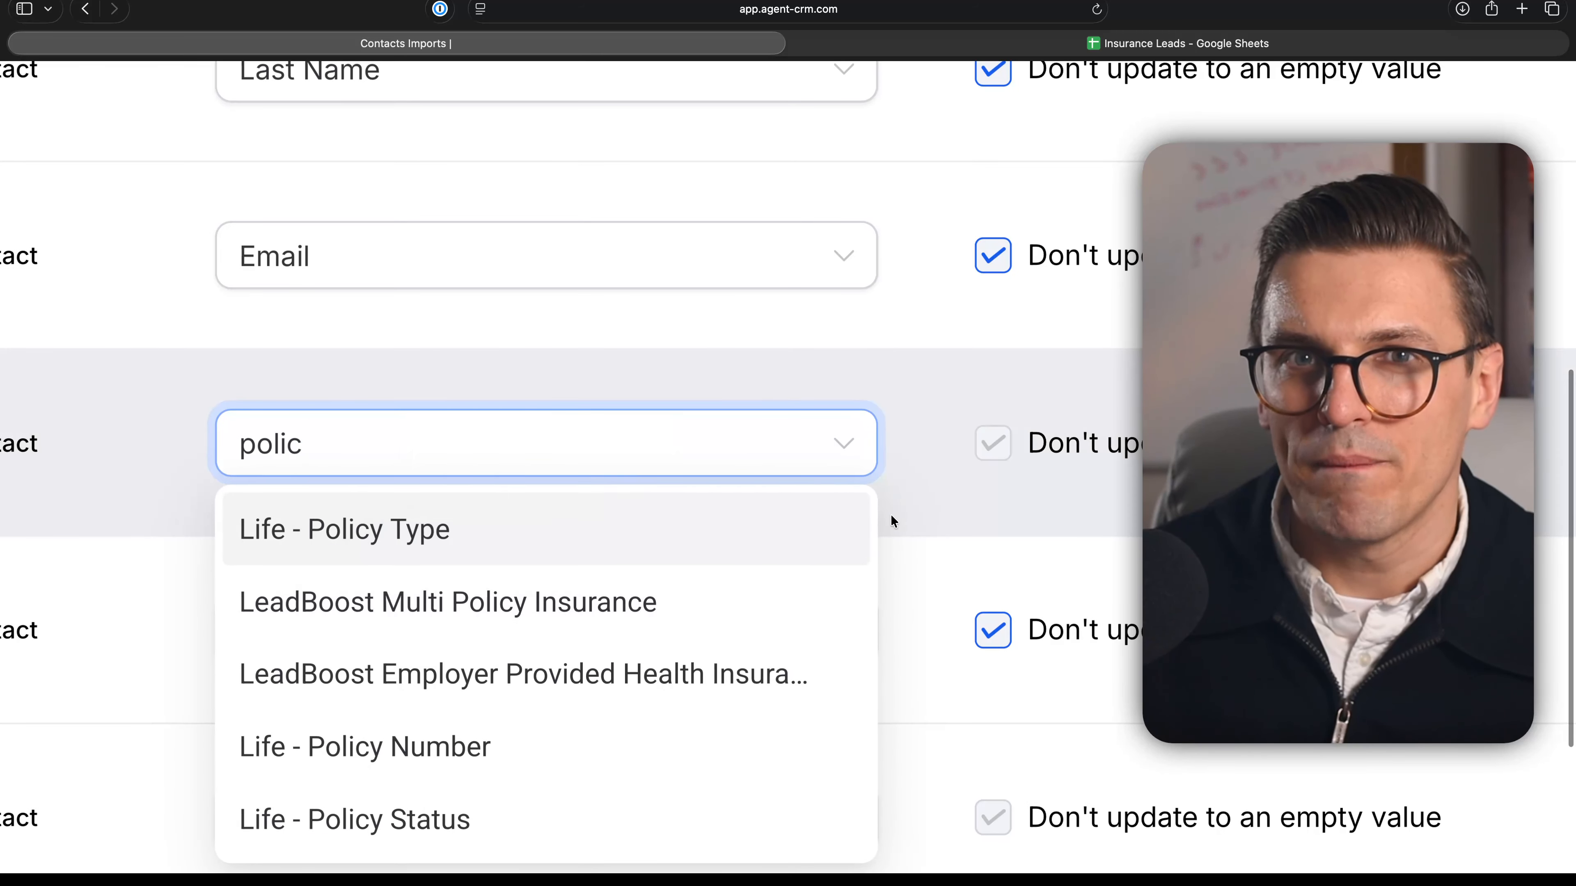
left_click(904, 512)
- Duplicate the Contacts Imports browser tab and open the Custom Fields settings in the copy
scroll(2, 611, "down", 5)
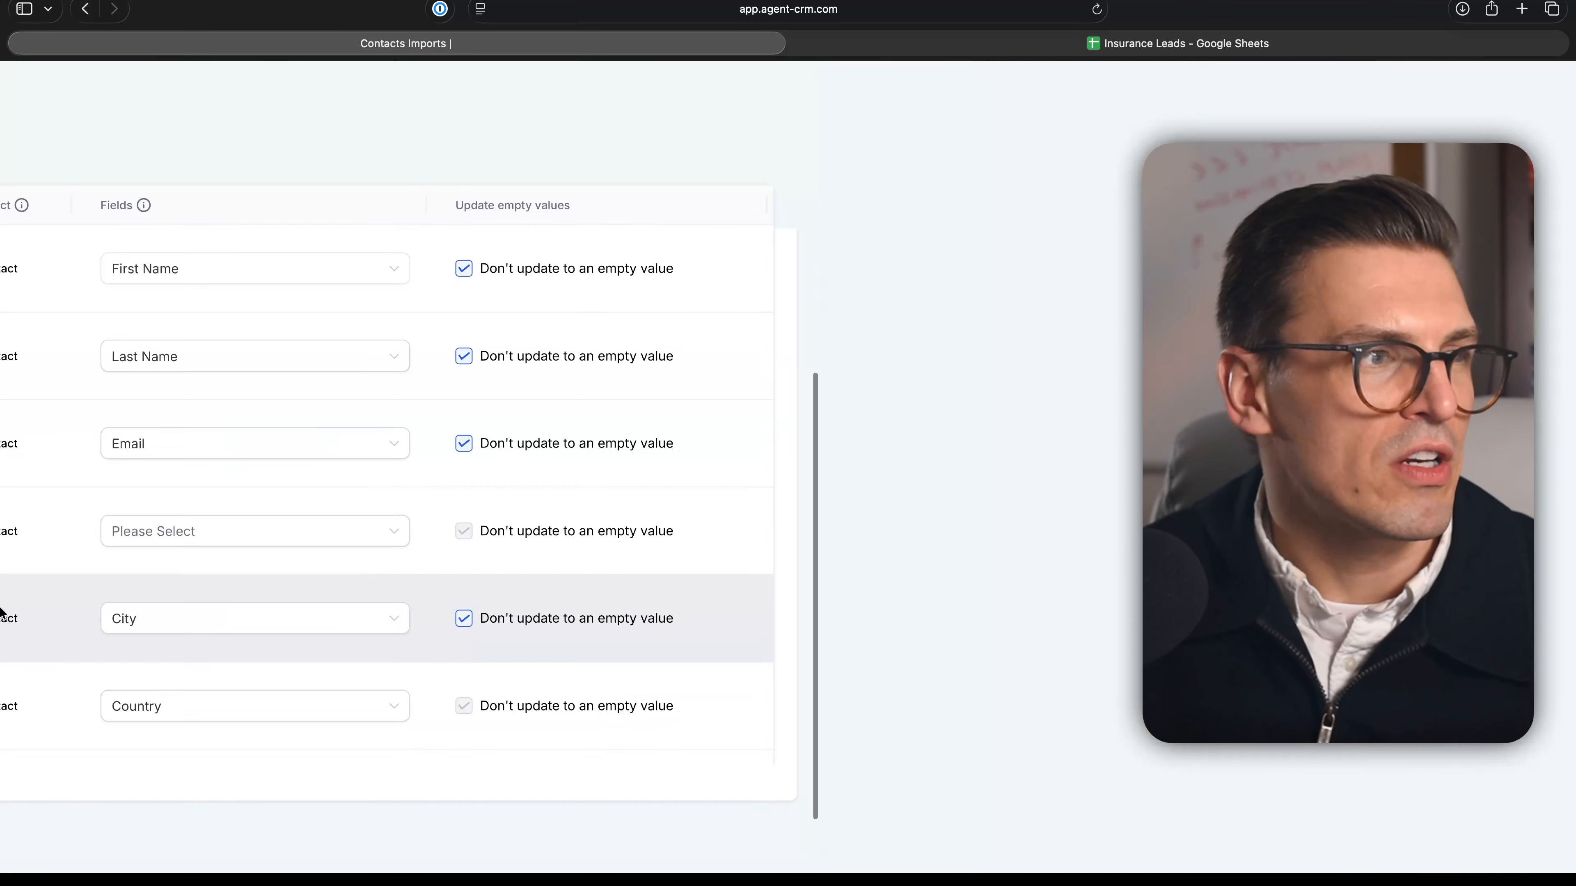
right_click(451, 44)
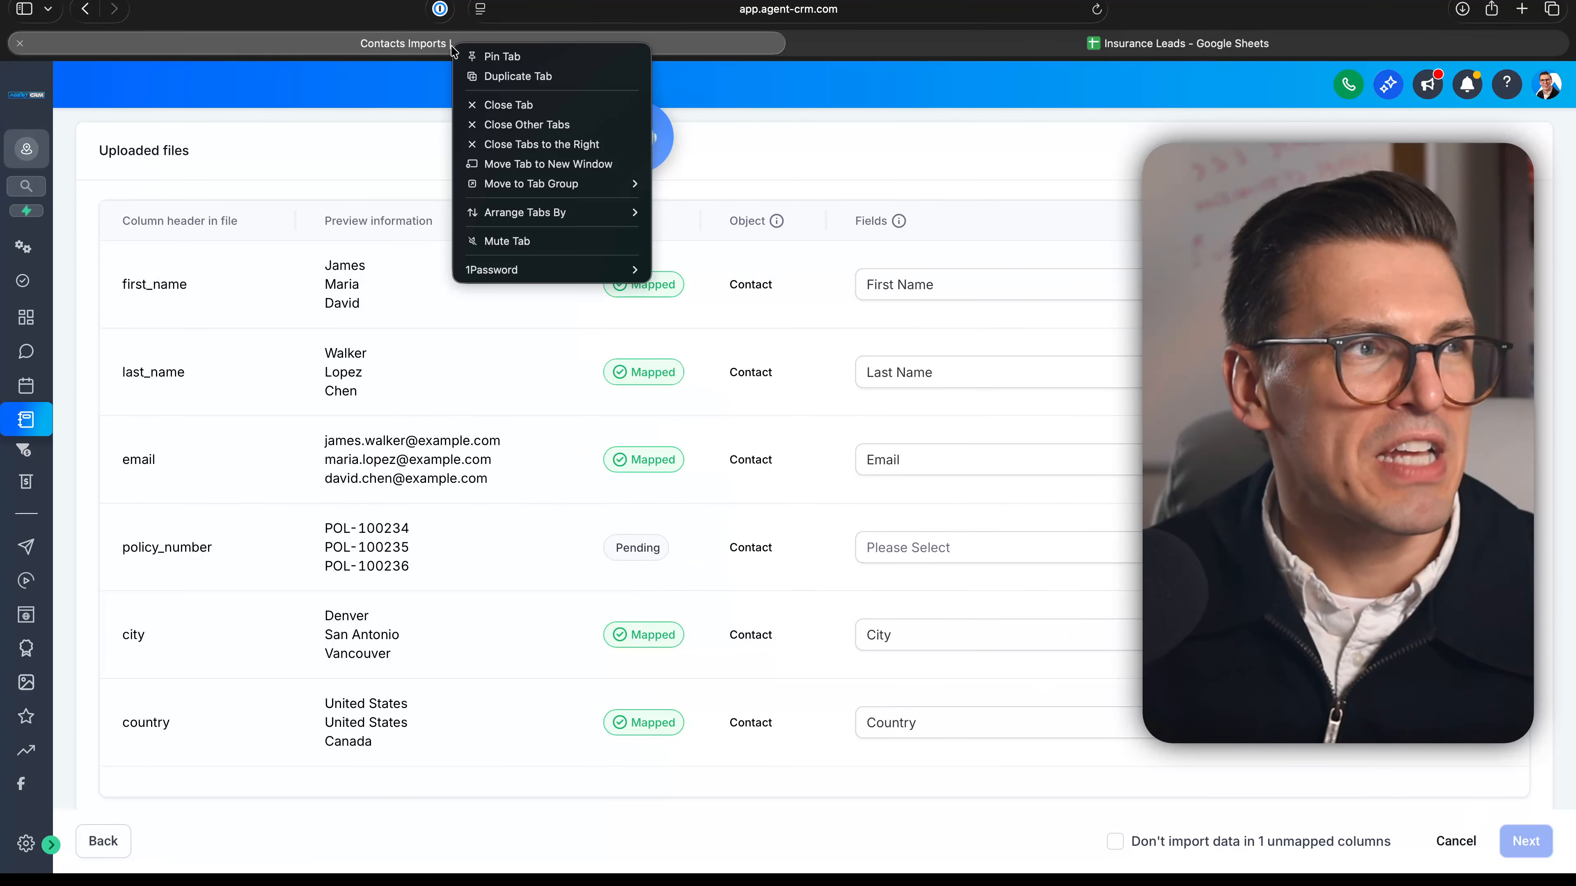
left_click(525, 81)
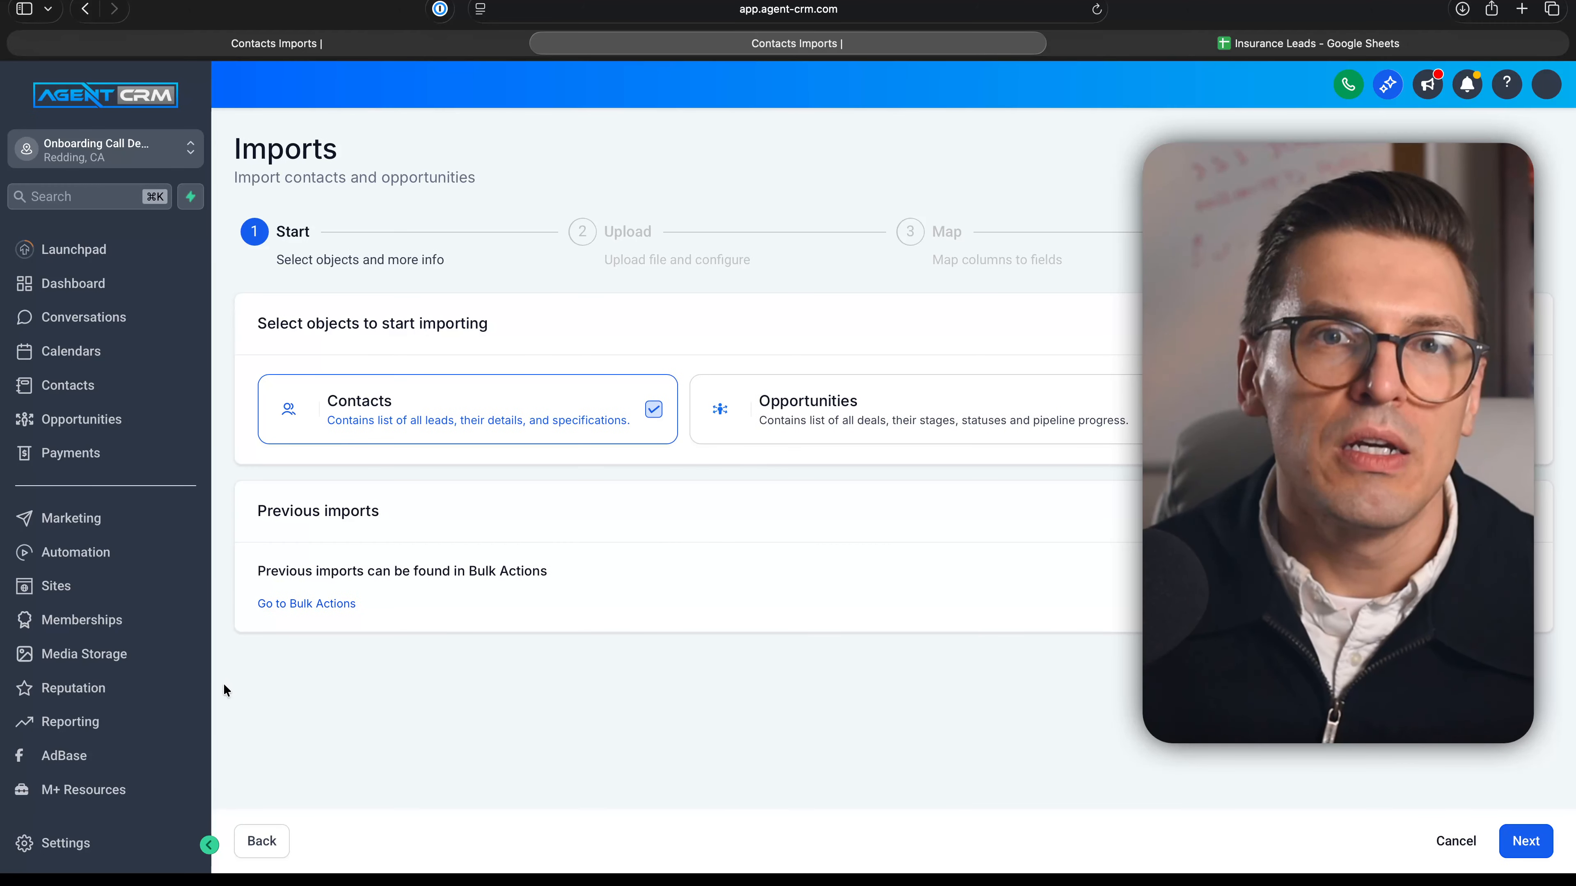
left_click(122, 856)
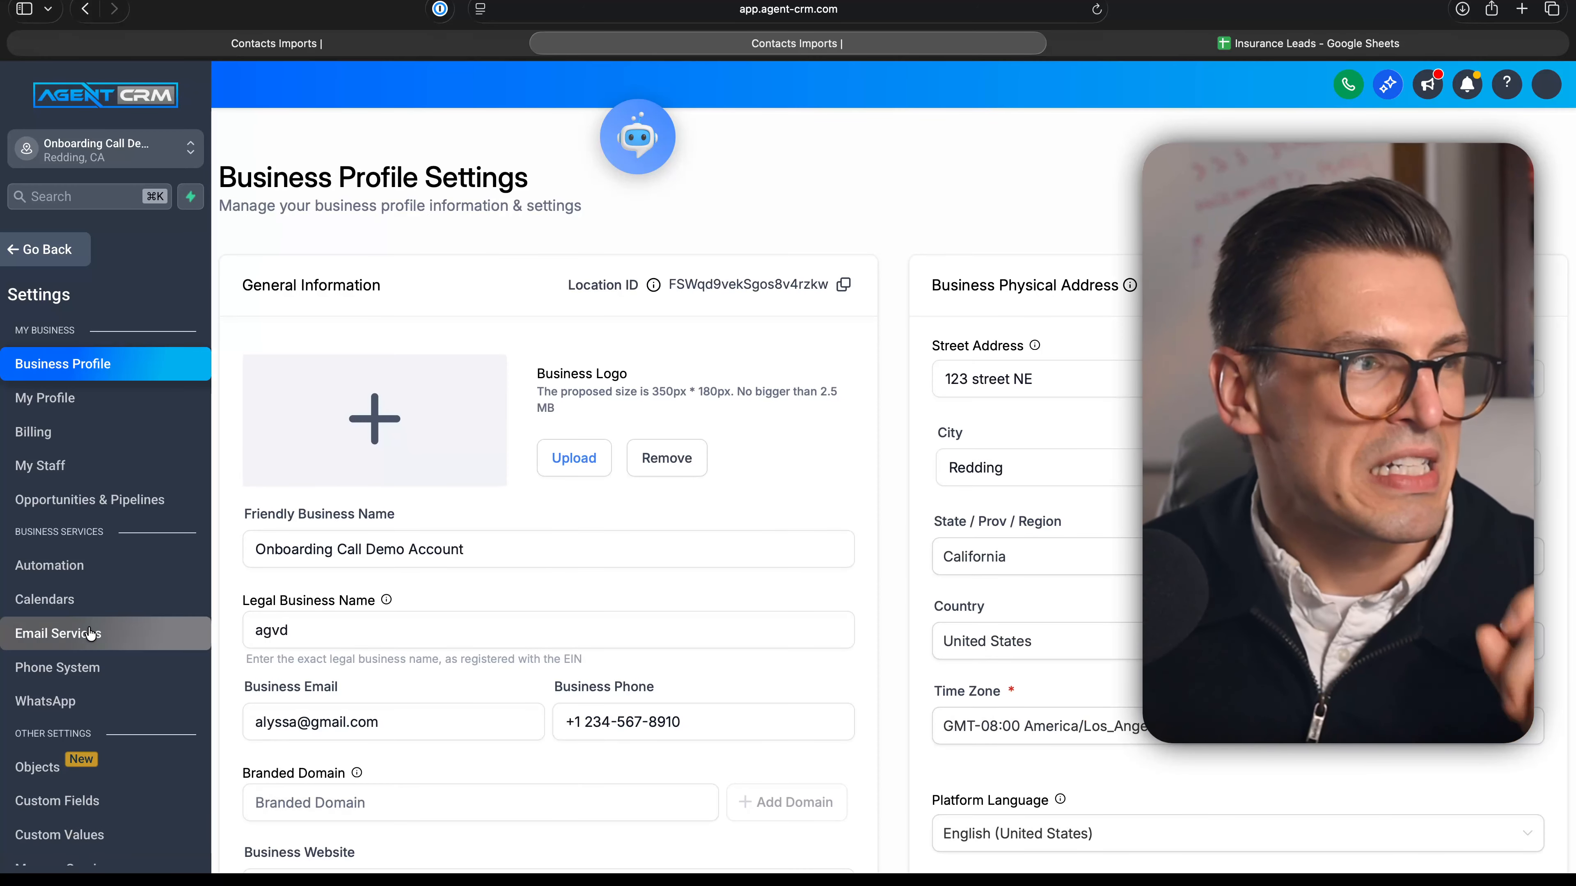
scroll(93, 621, "down", 3)
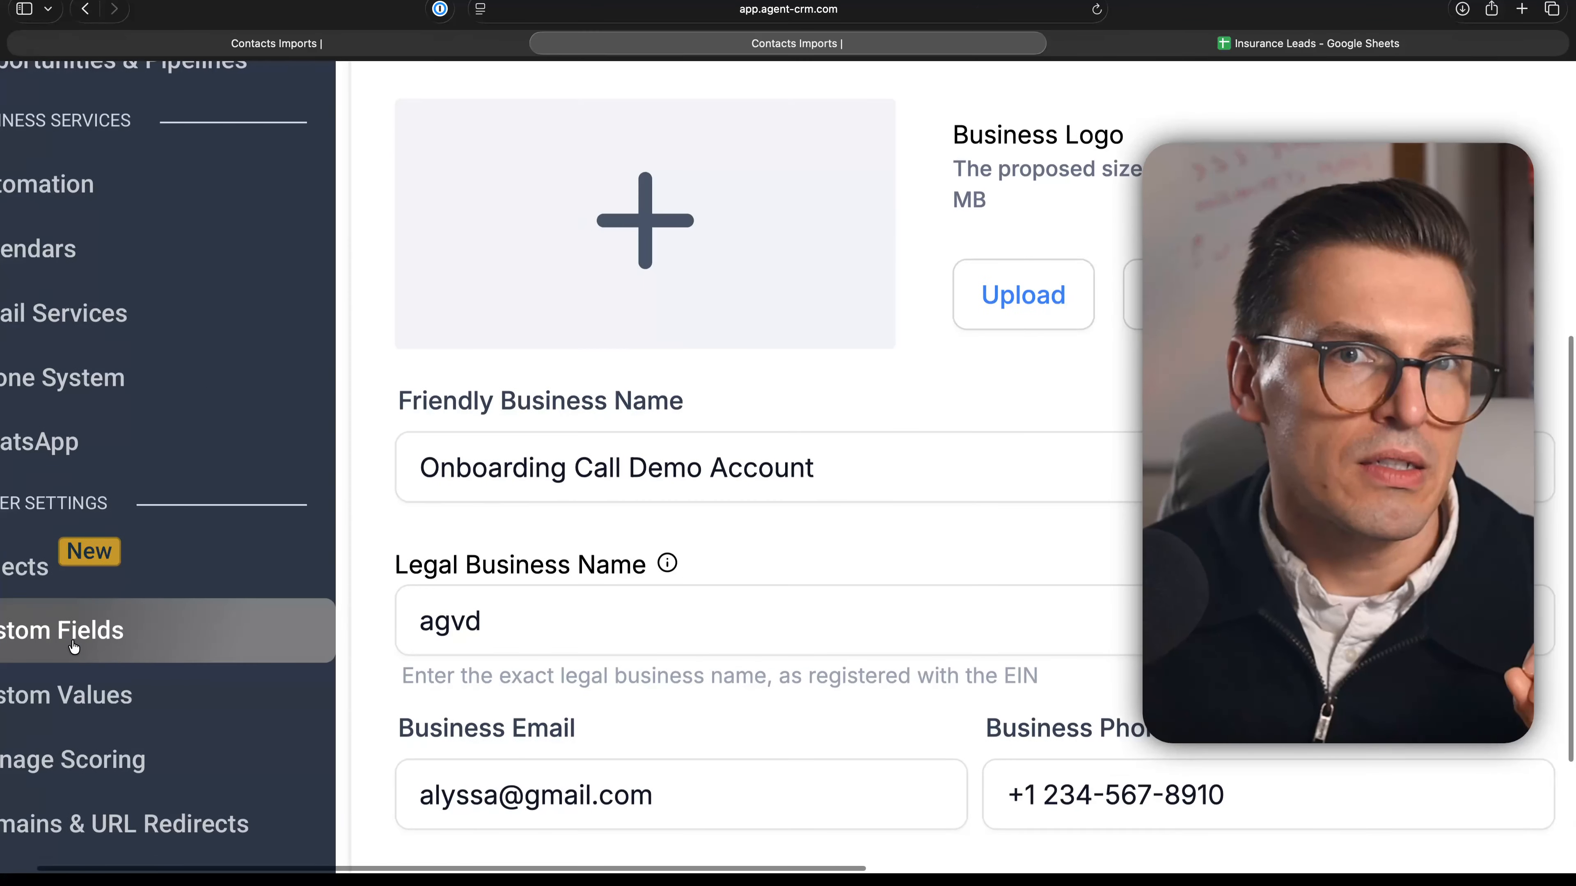
left_click(73, 646)
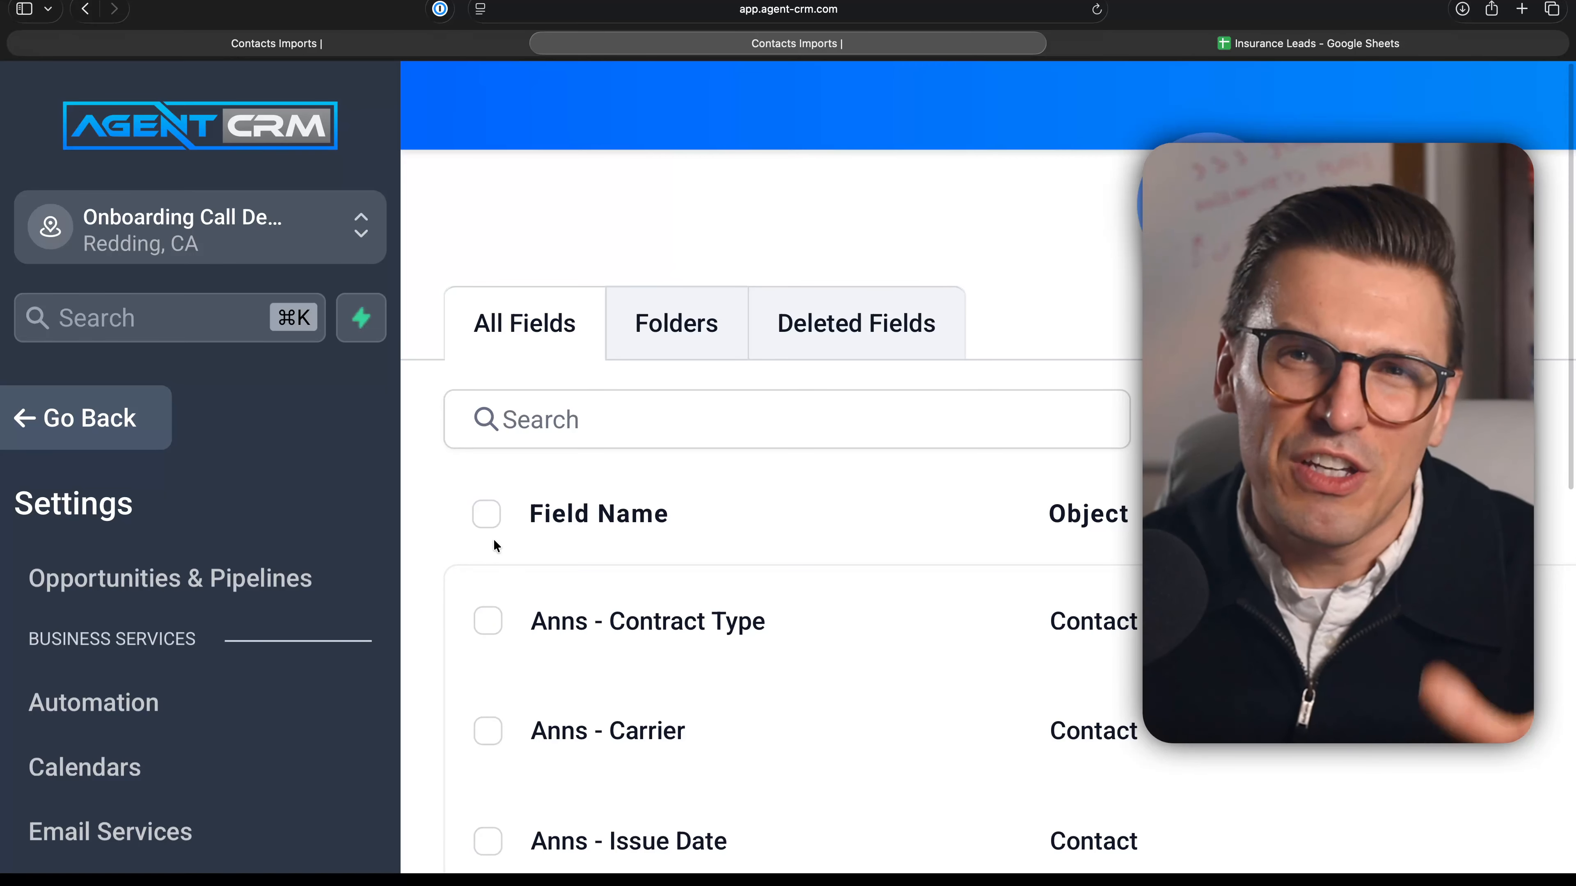
- Start a new Single Line custom field and name it Policy Number
scroll(462, 544, "right", 1)
scroll(461, 539, "right", 5)
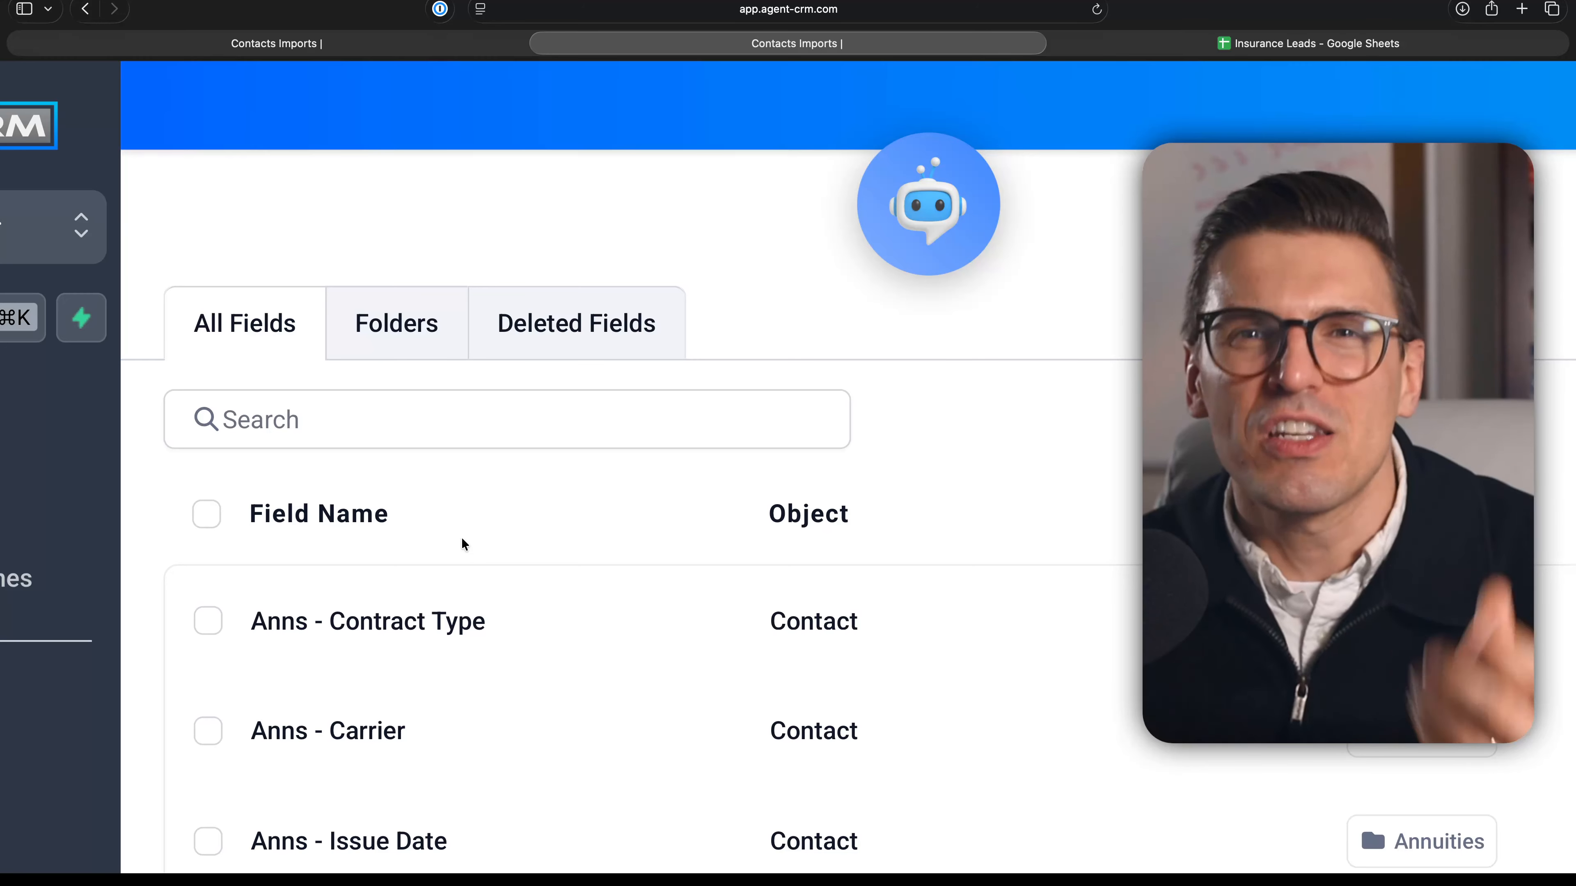
scroll(462, 539, "right", 1)
scroll(462, 539, "down", 5)
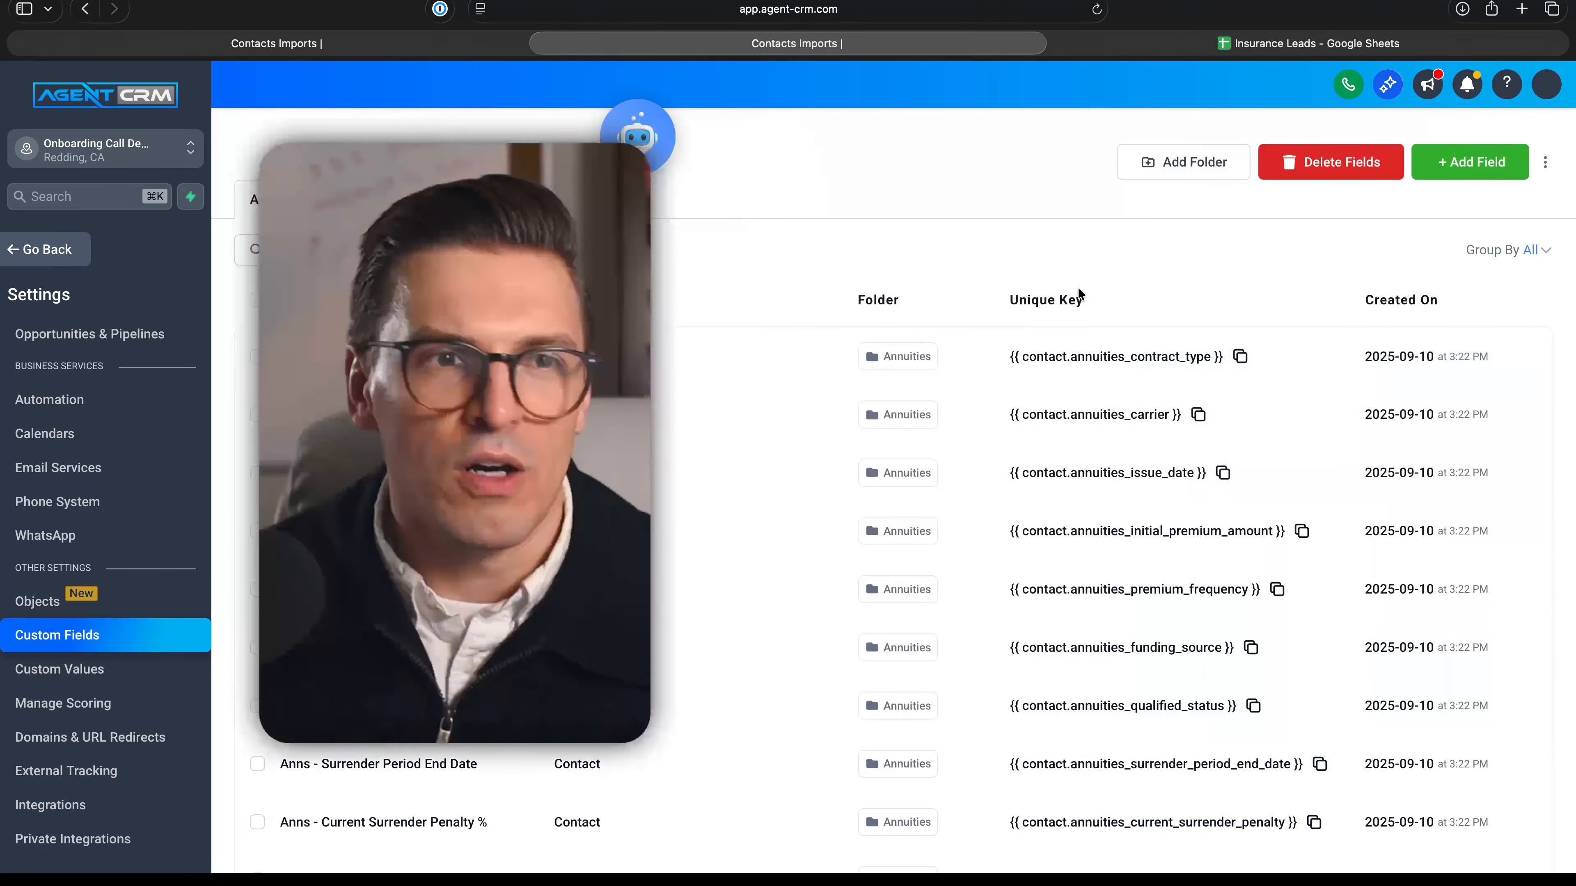
left_click(1467, 164)
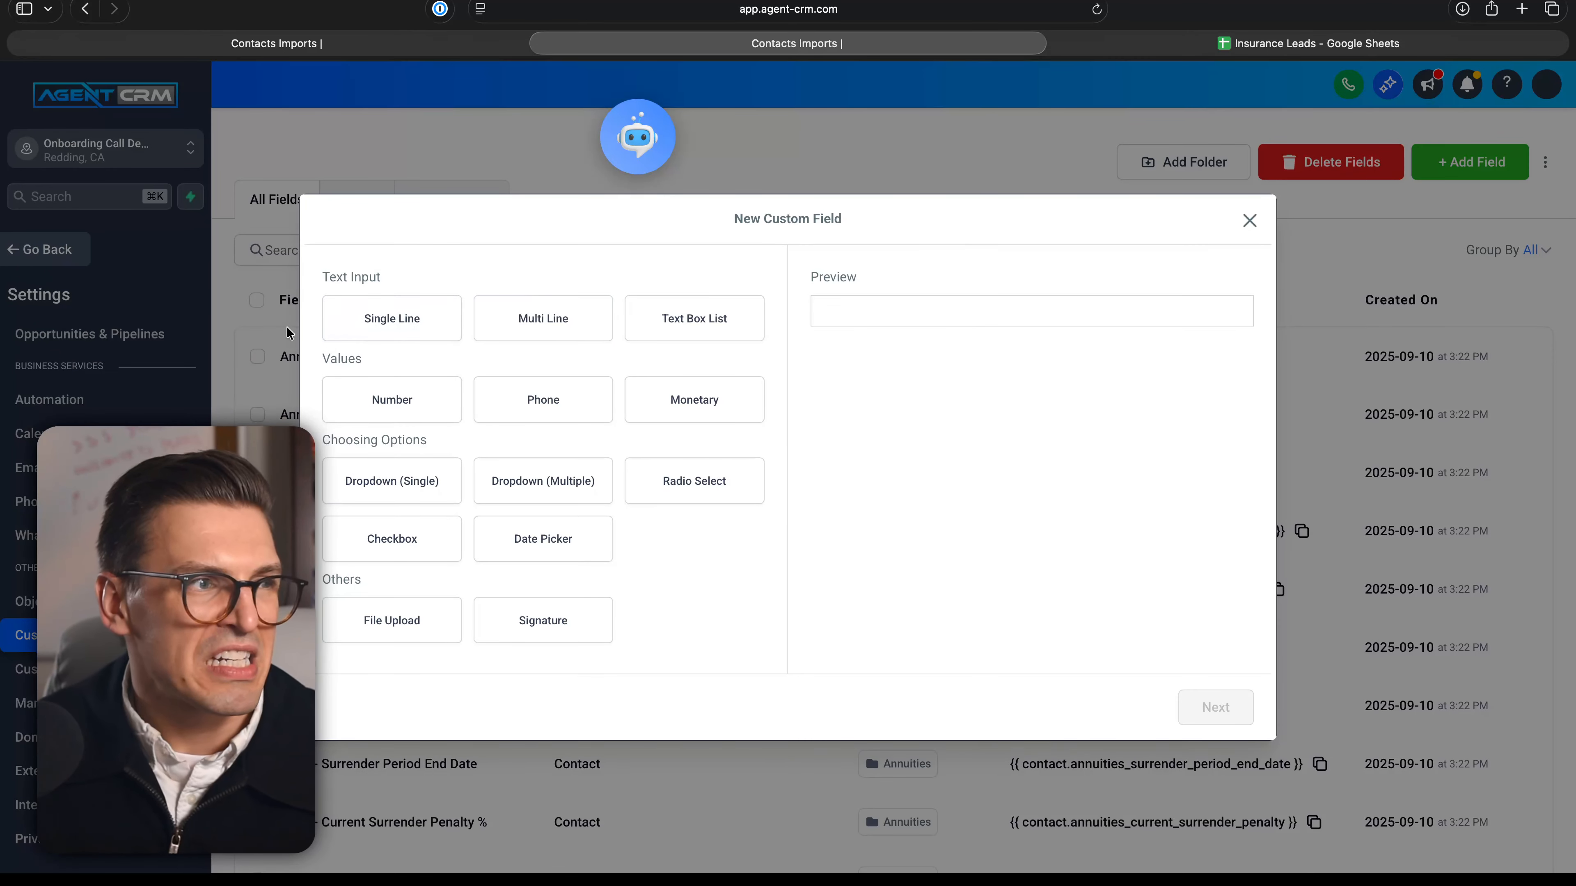
left_click(406, 321)
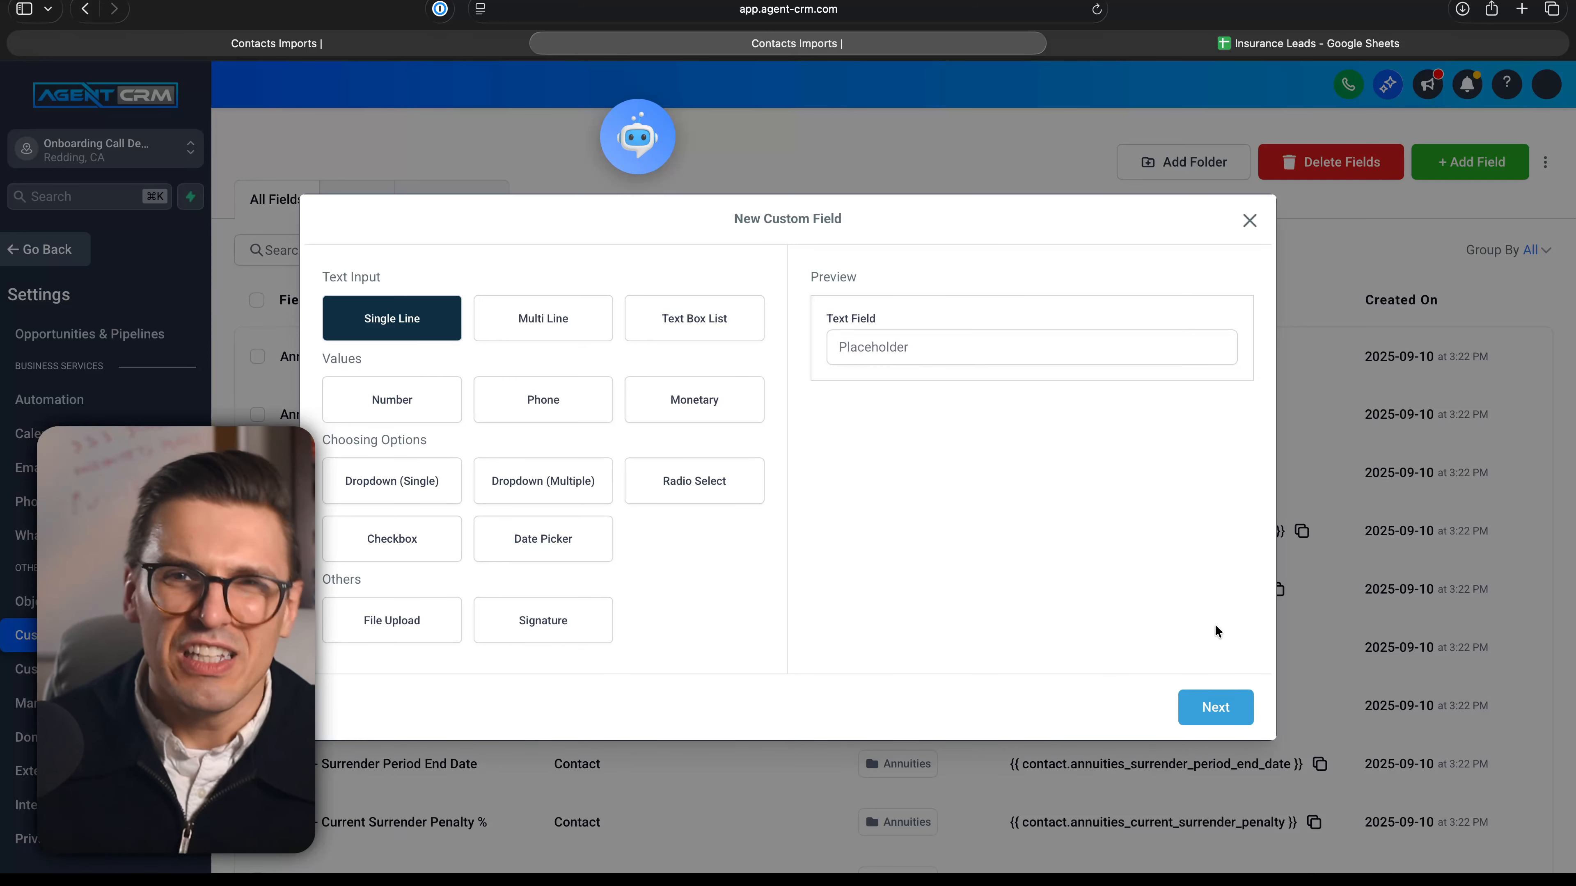
left_click(1198, 714)
left_click(587, 431)
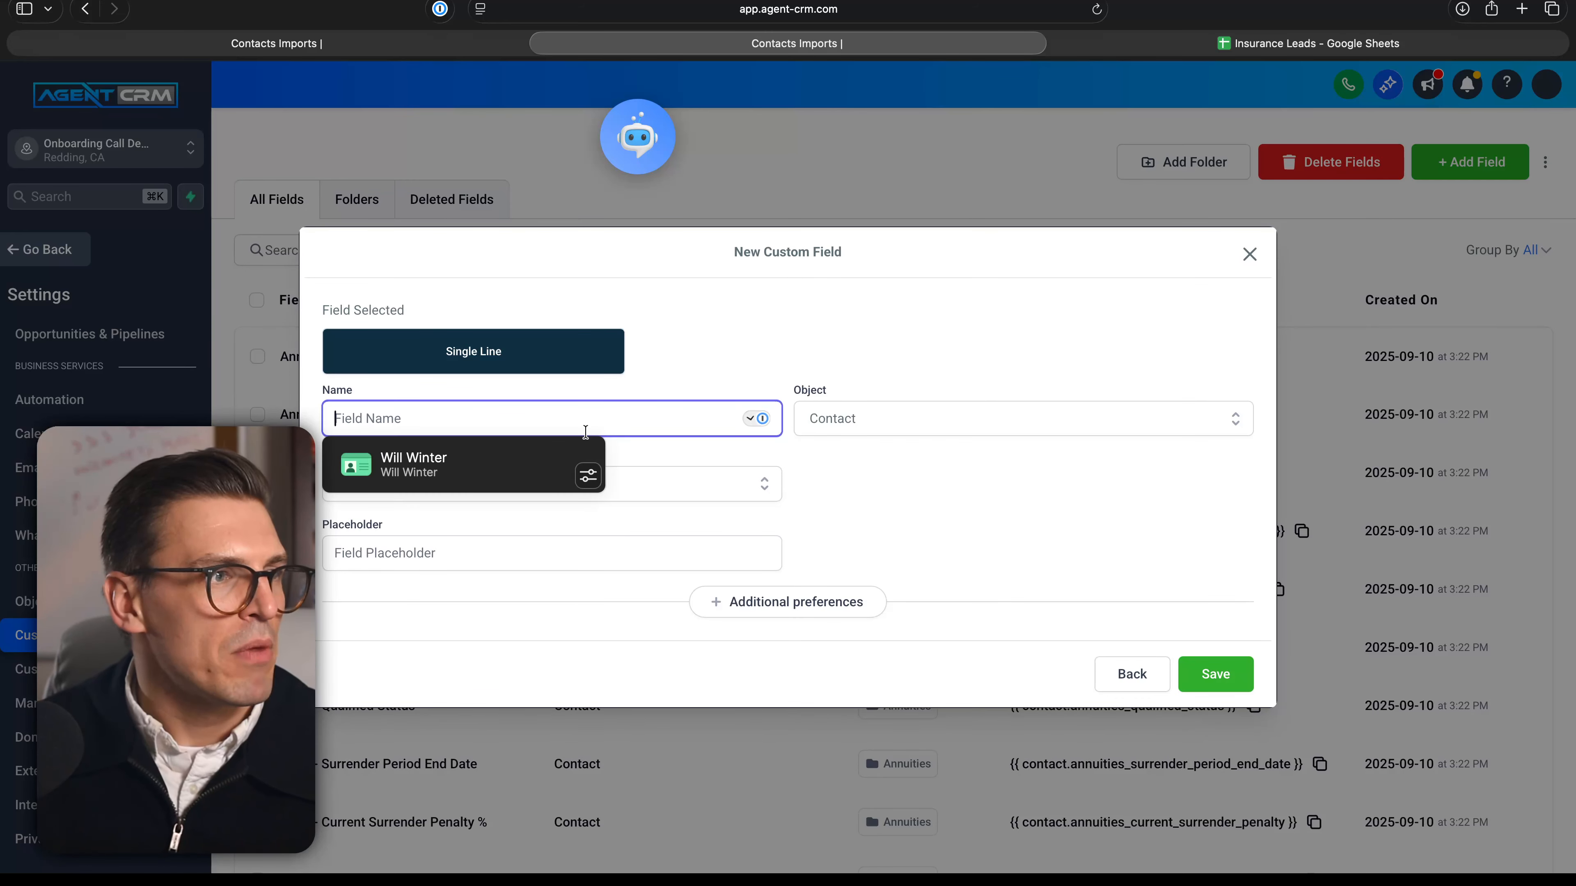
type("Policy Number")
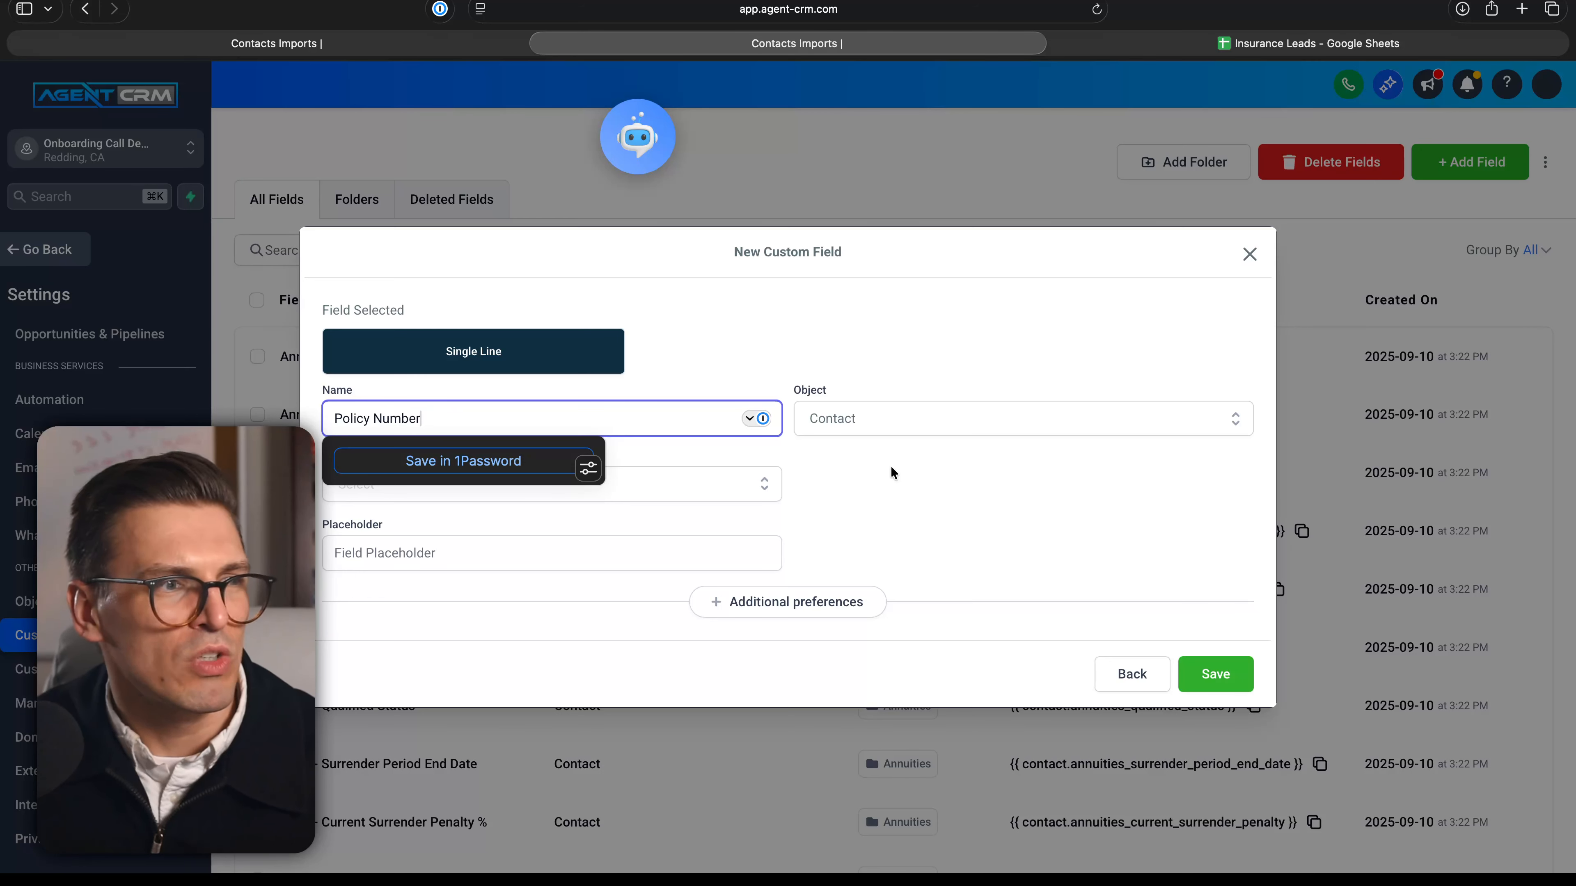
- Choose a group for the Policy Number field and save the new custom field
left_click(932, 474)
left_click(559, 491)
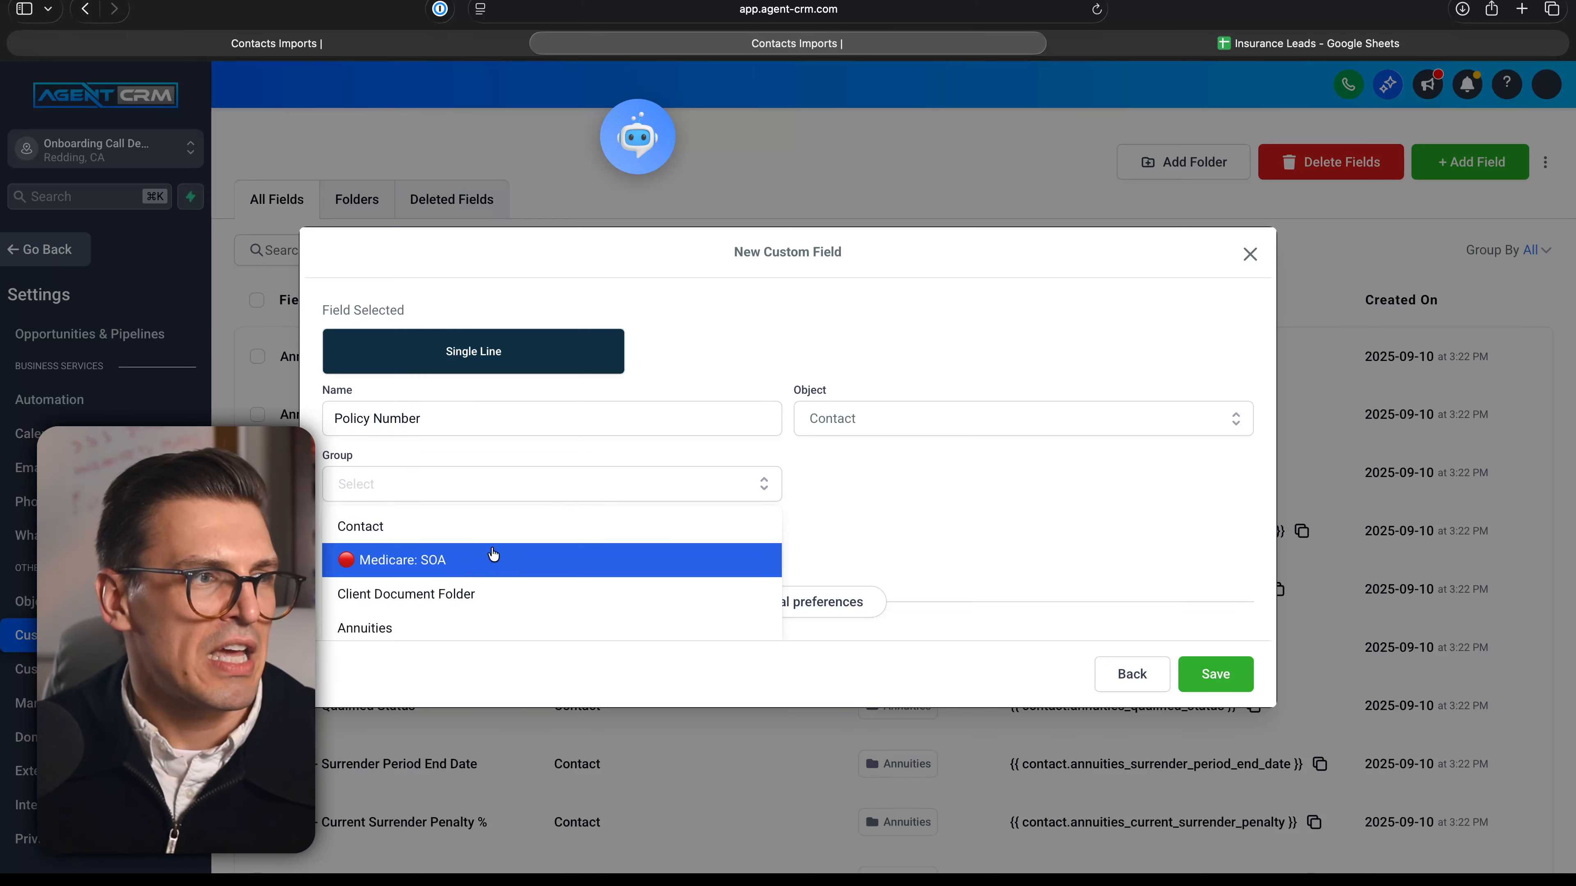
scroll(490, 562, "down", 3)
scroll(489, 559, "up", 3)
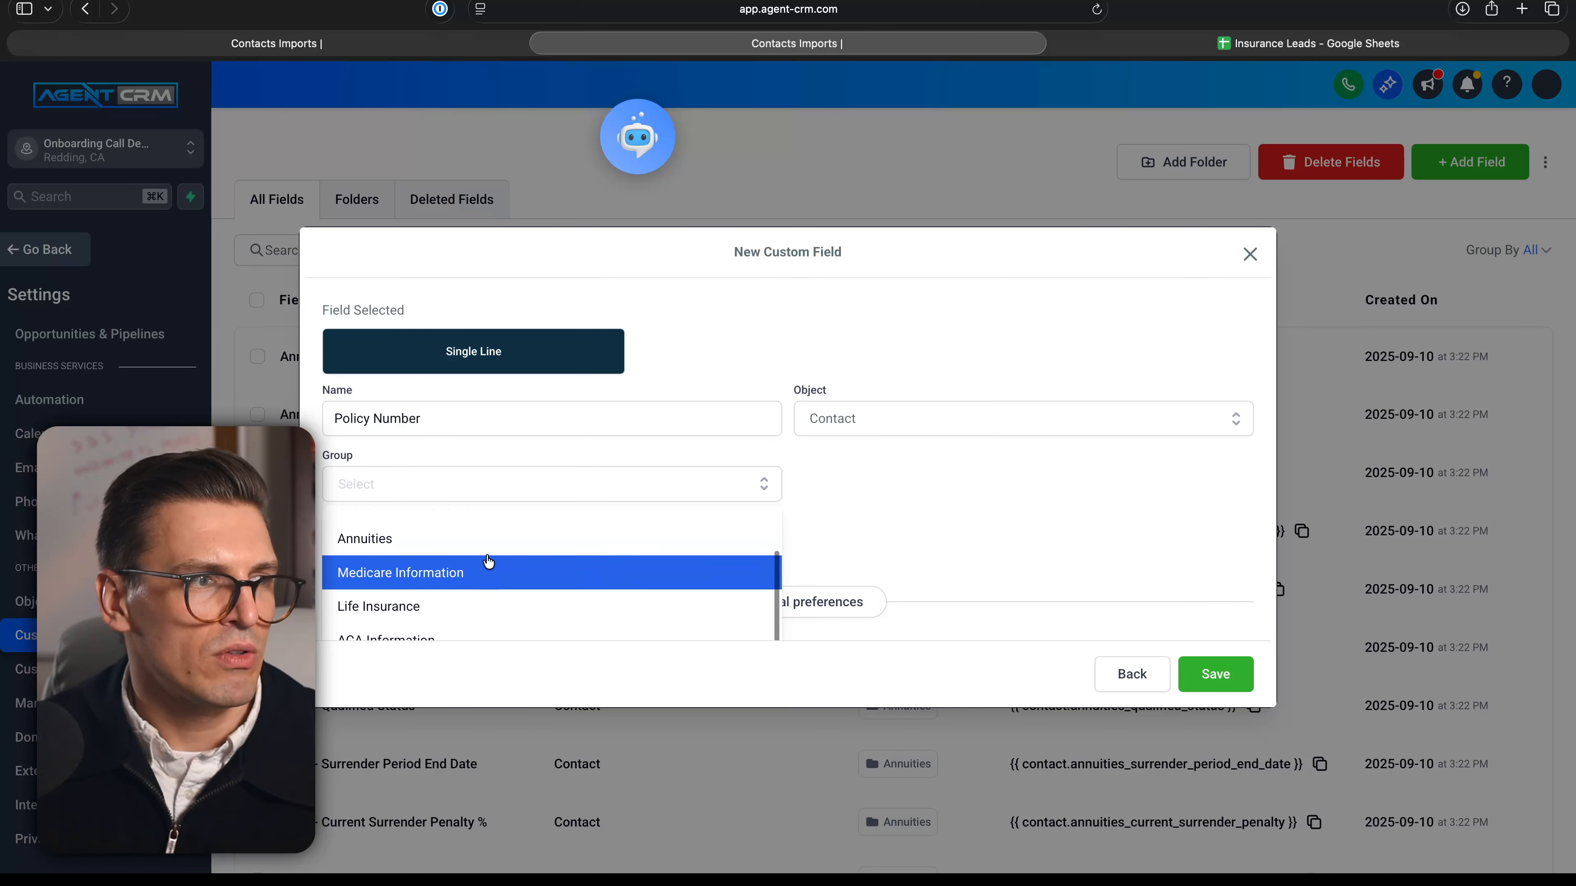
left_click(467, 537)
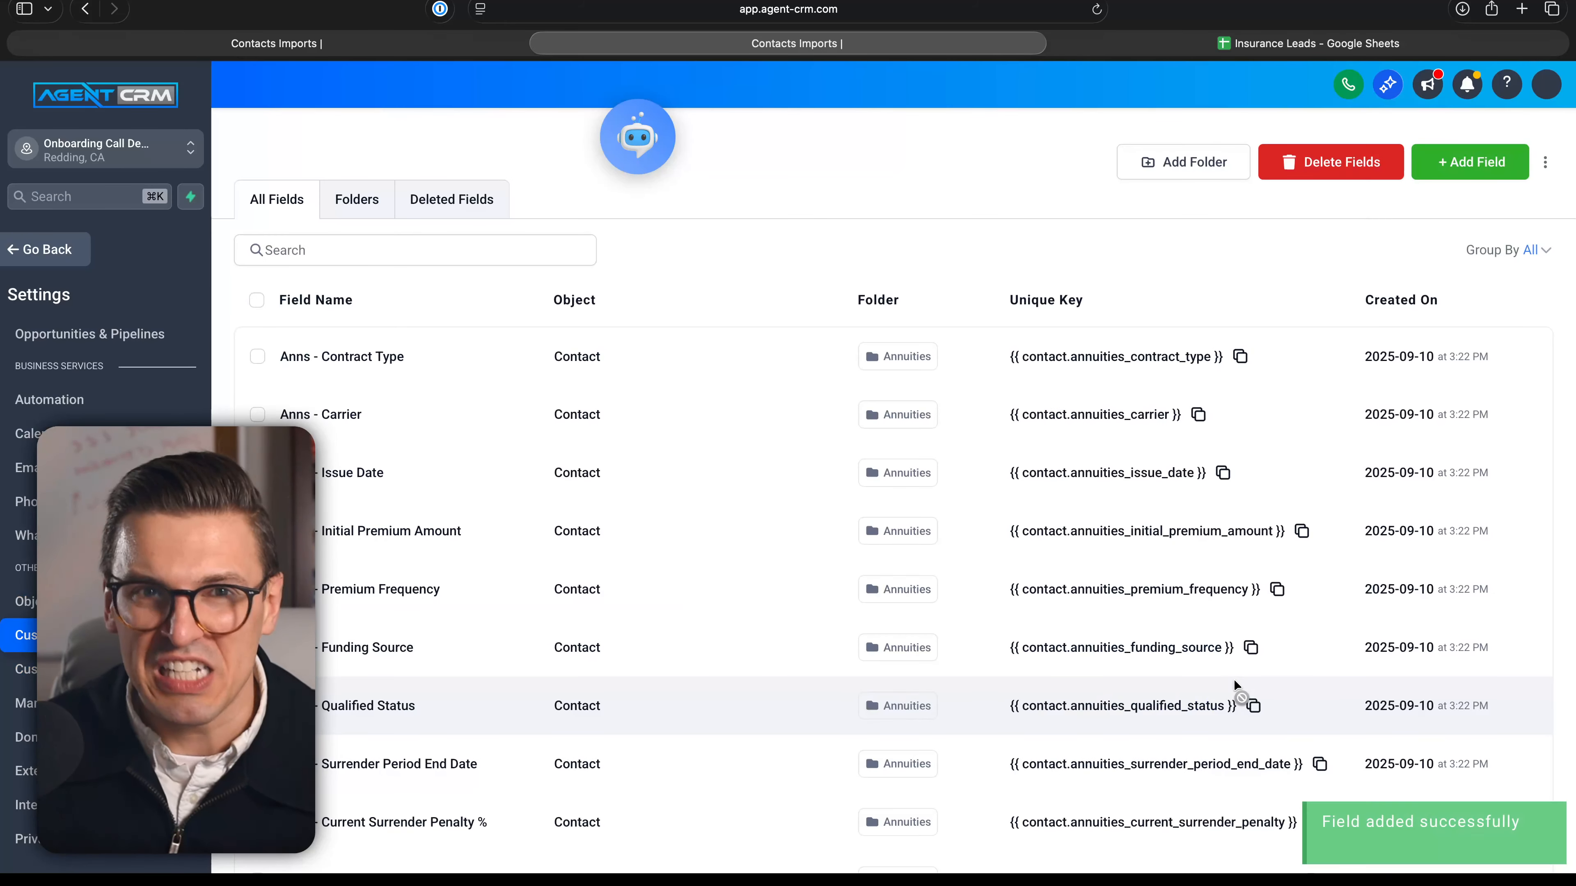
- Return to the original Contacts Imports tab and try to map policy_number by searching its CRM fields for "policy"
left_click(299, 40)
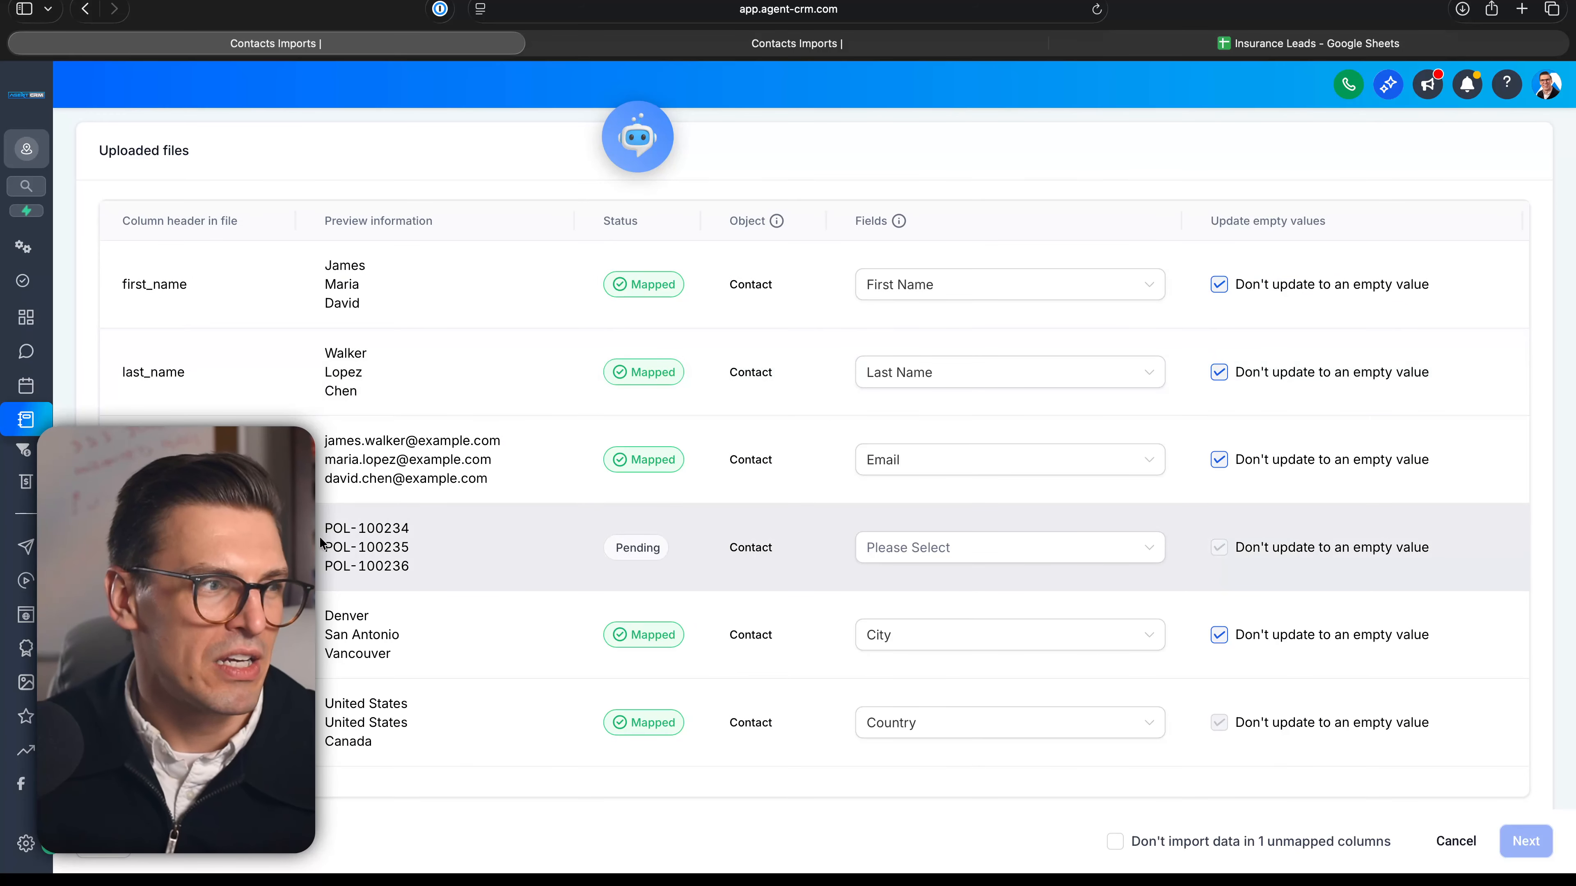
left_click(1023, 547)
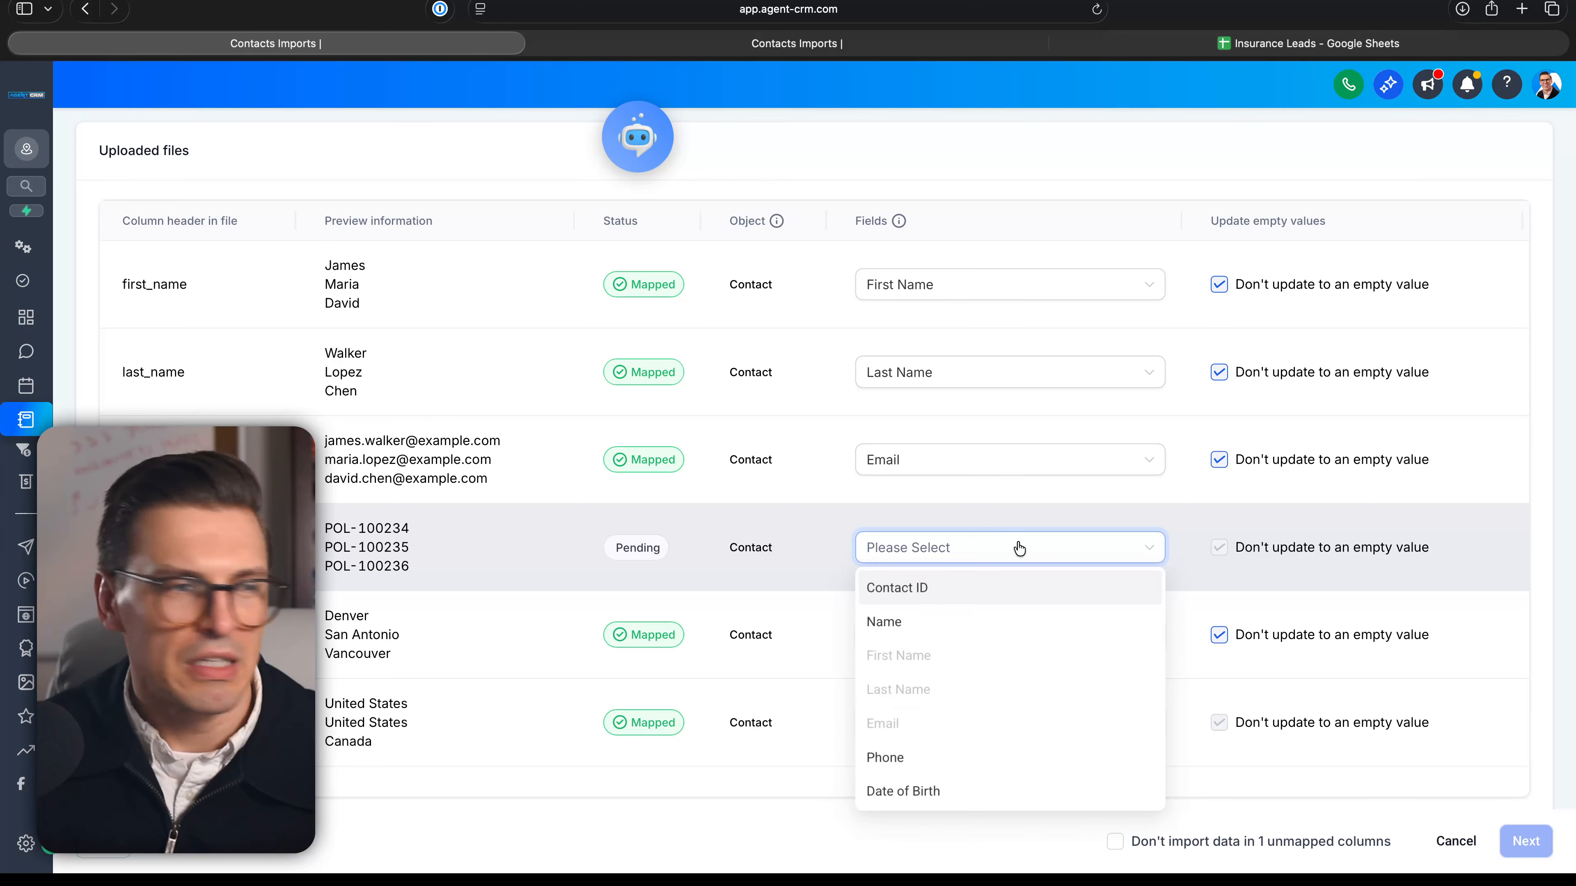
type("p")
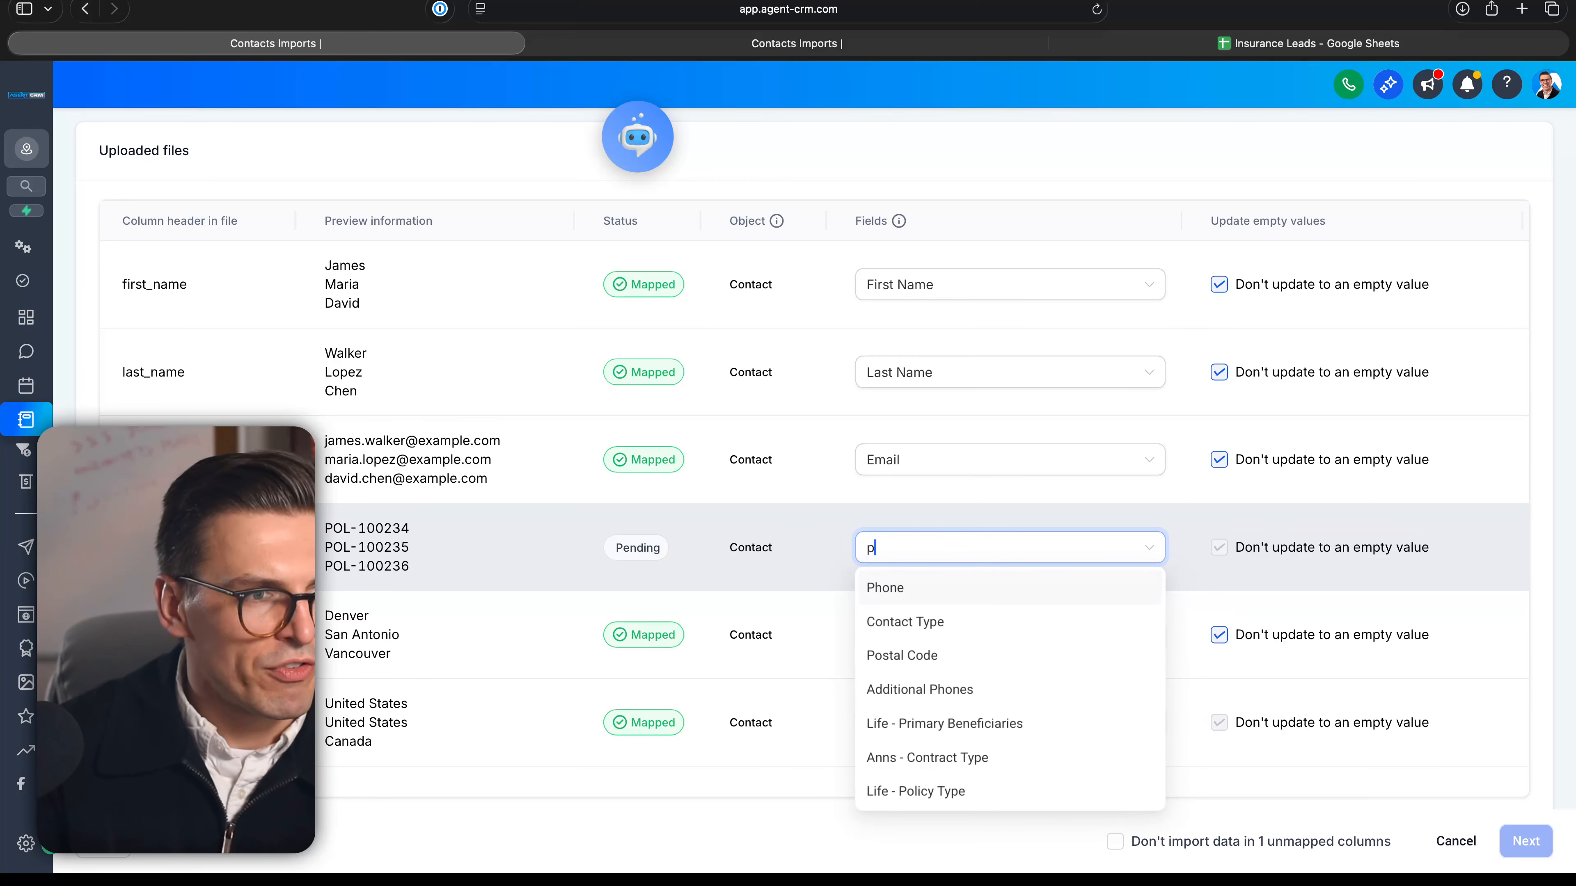
type("olicy")
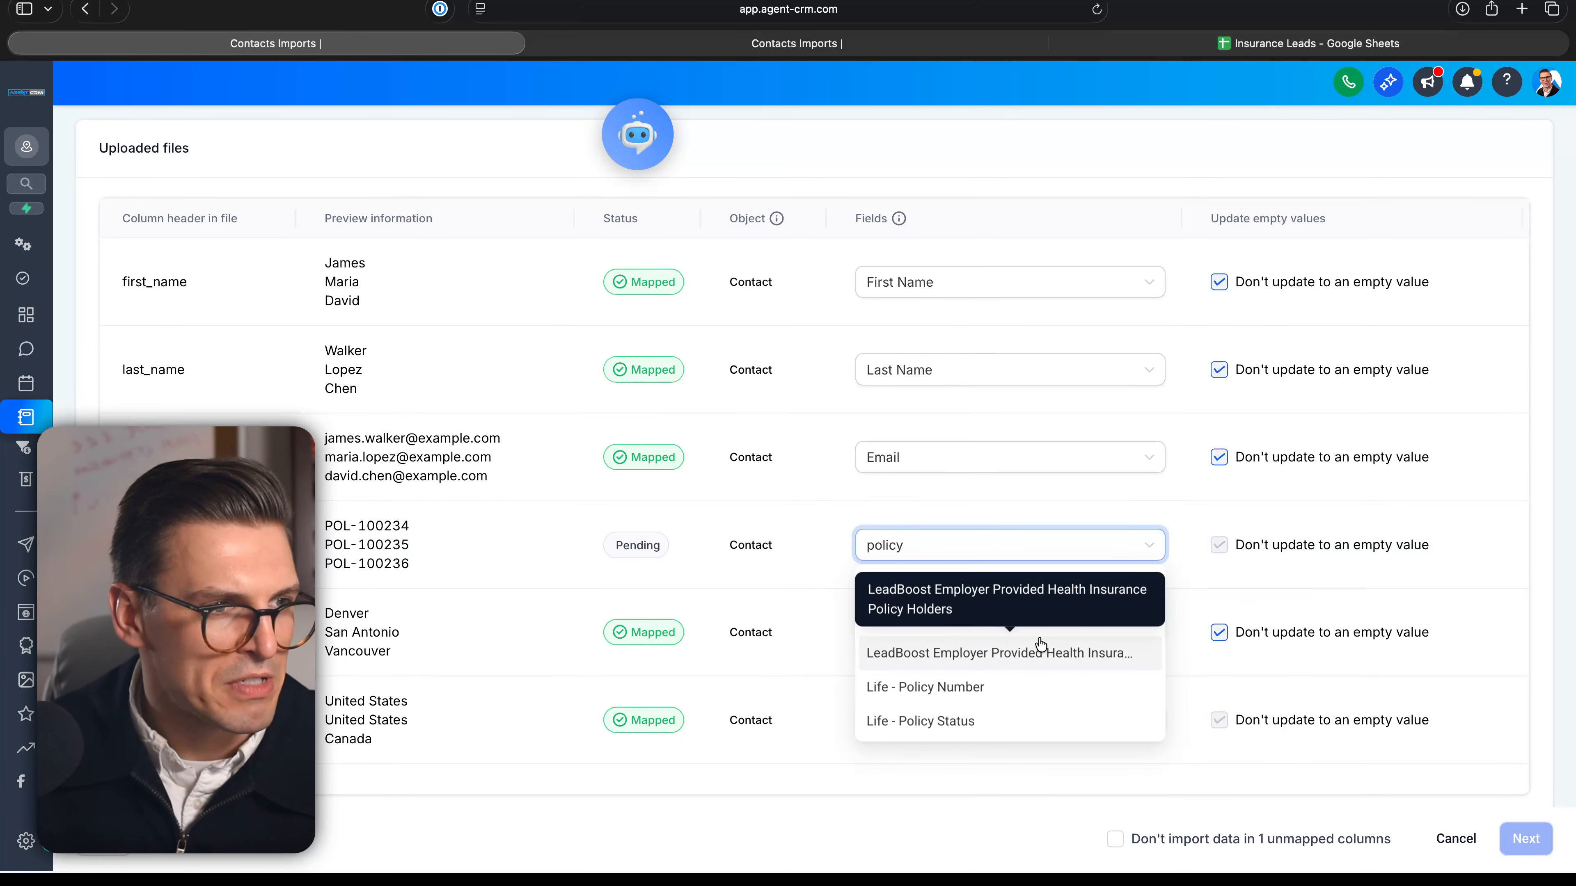
left_click(1007, 801)
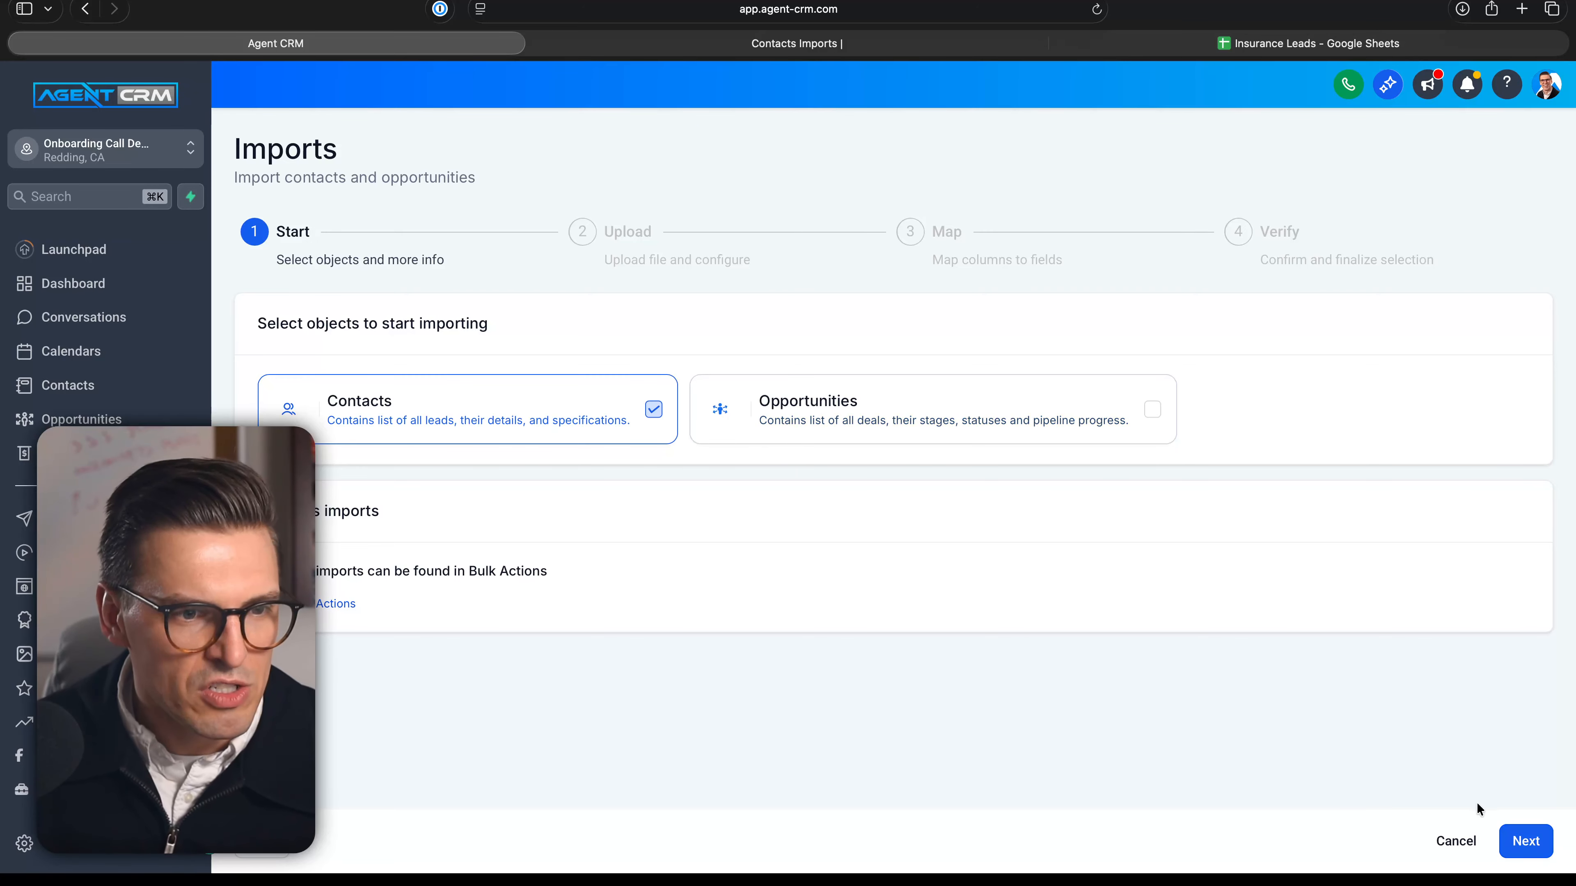
- Restart the Contacts import, upload "Insurance Leads - Sheet1.csv" and continue to the column mapping
left_click(1521, 840)
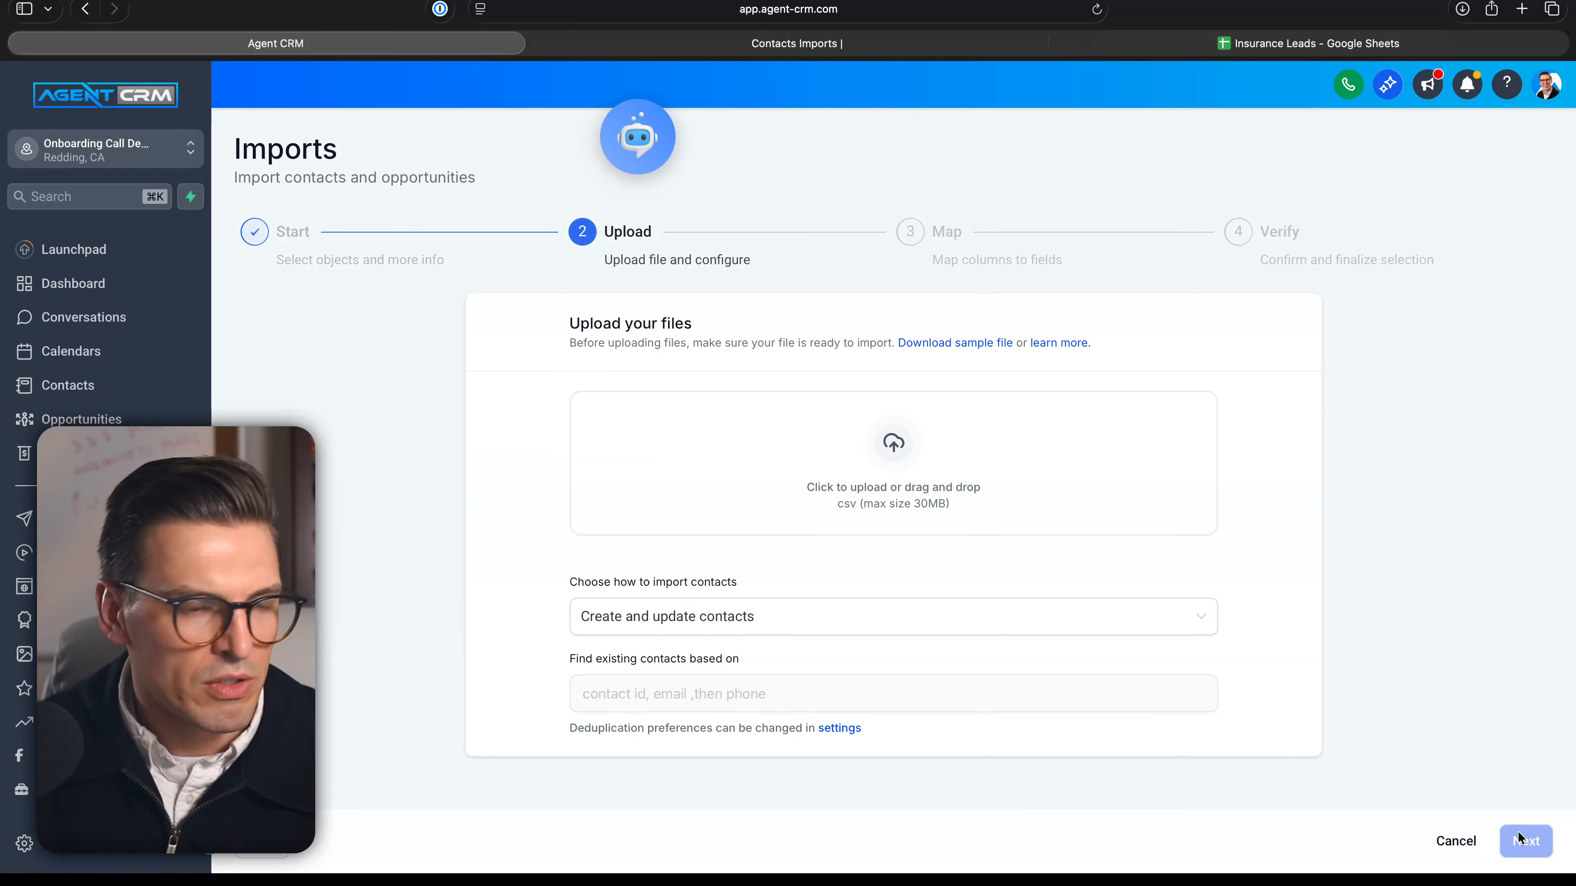
left_click(987, 518)
double_click(761, 349)
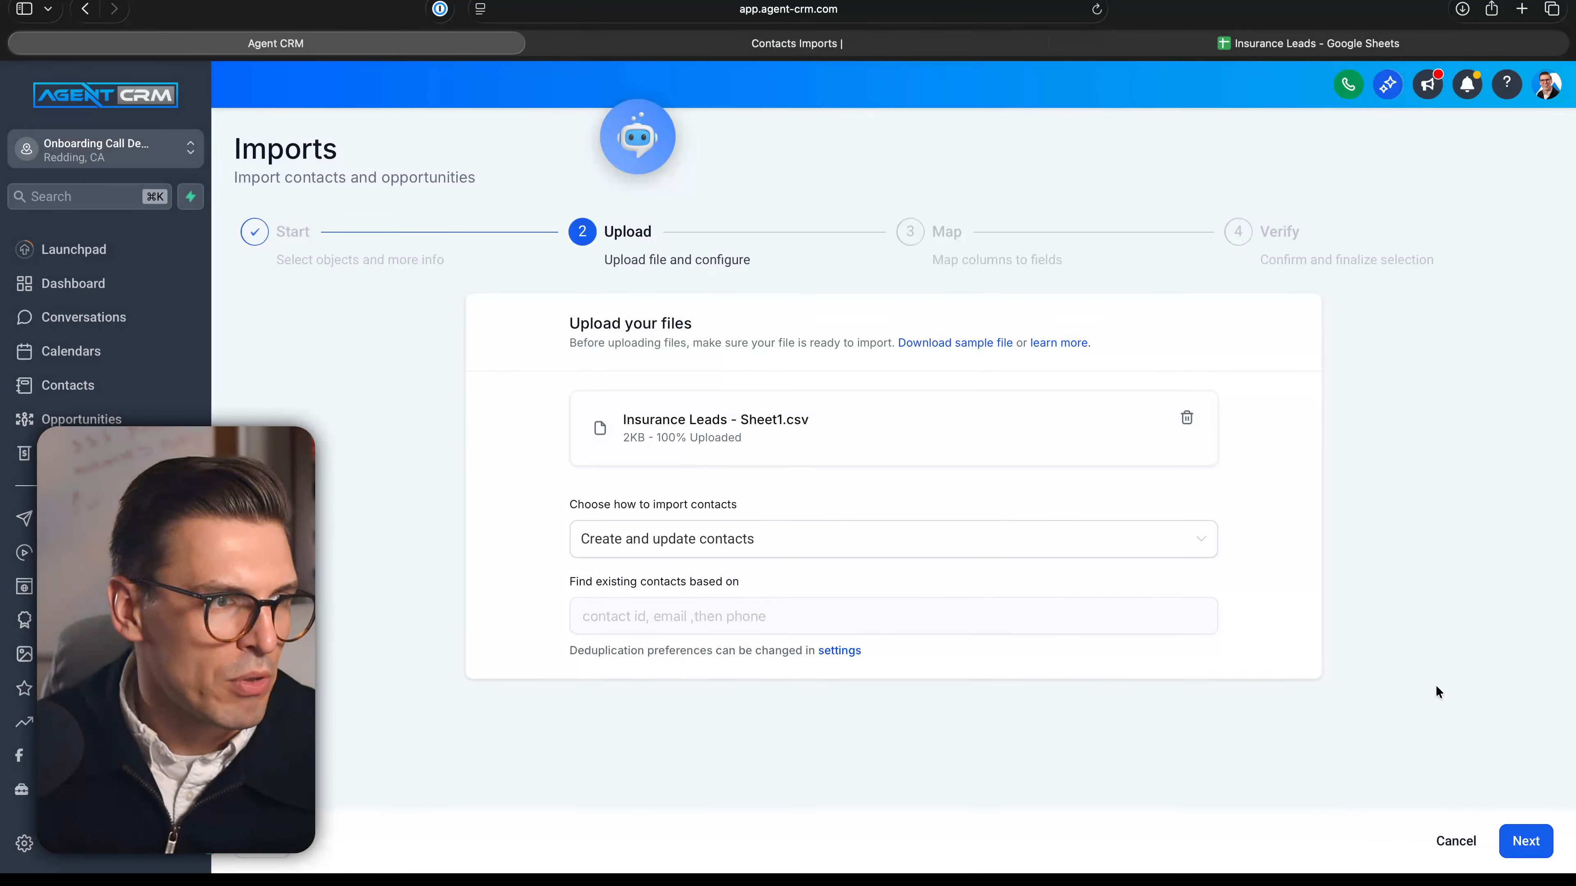
left_click(1526, 840)
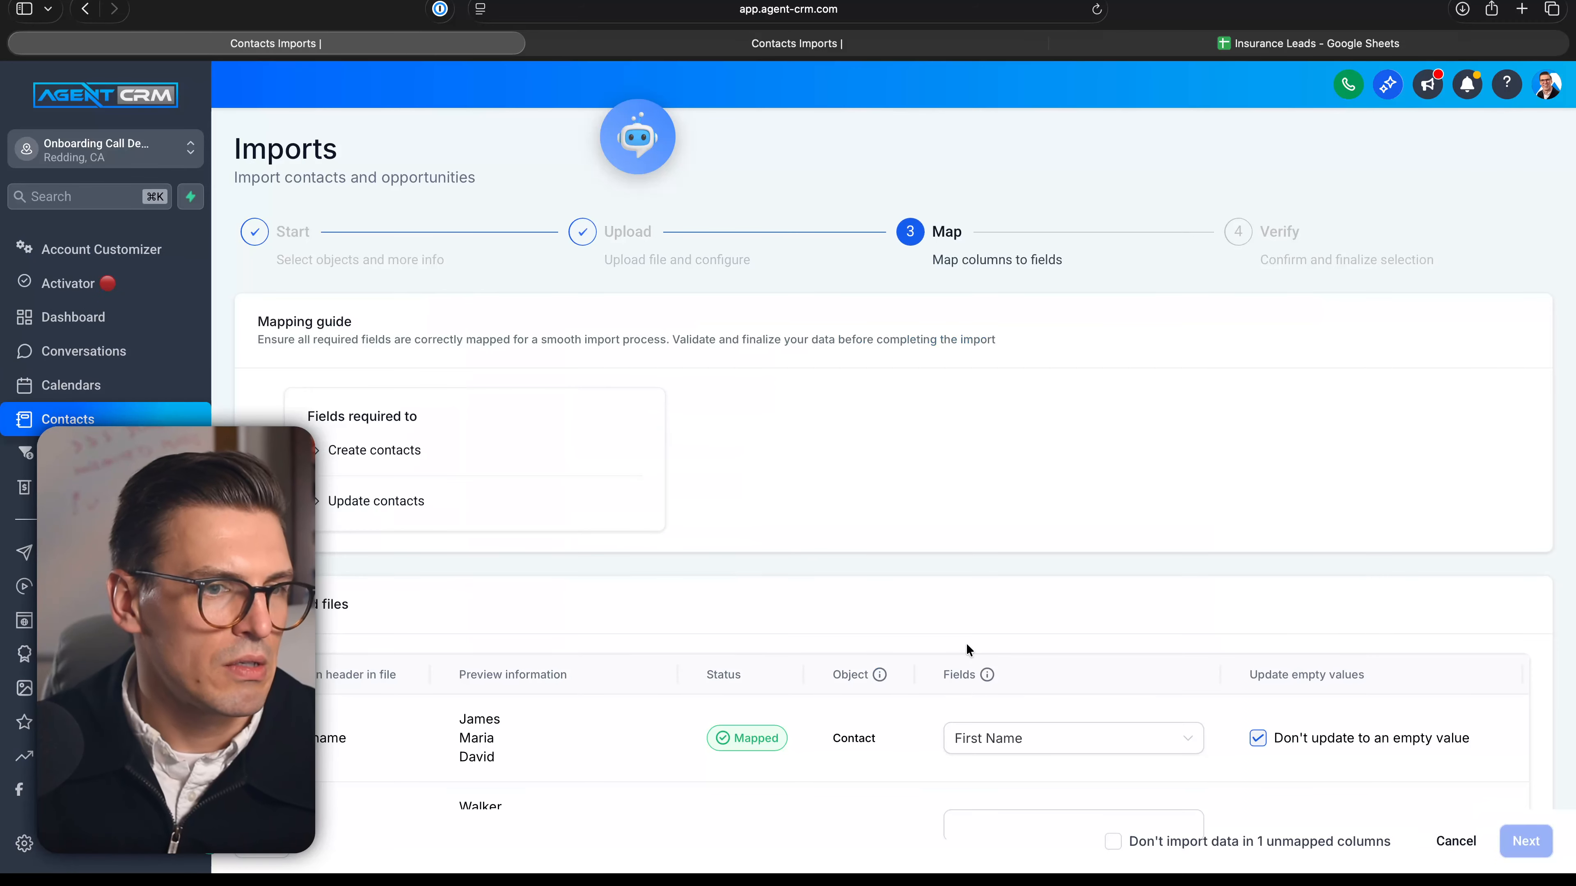
- Map the policy_number column to the Policy Number field and continue to the Verify stage
scroll(967, 643, "down", 5)
left_click(1158, 634)
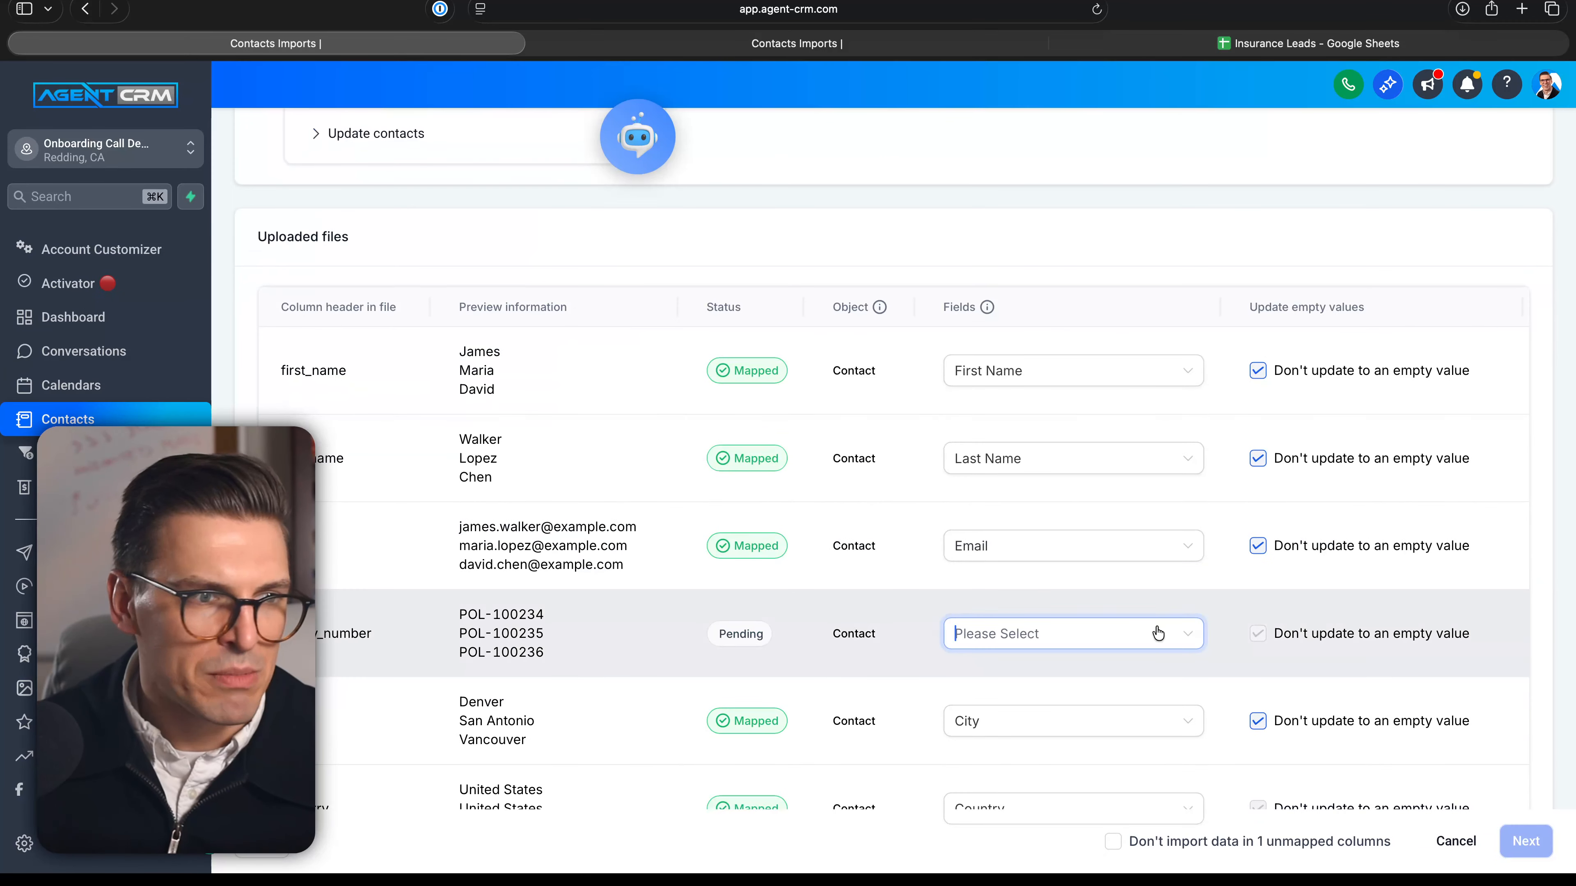
type("poli")
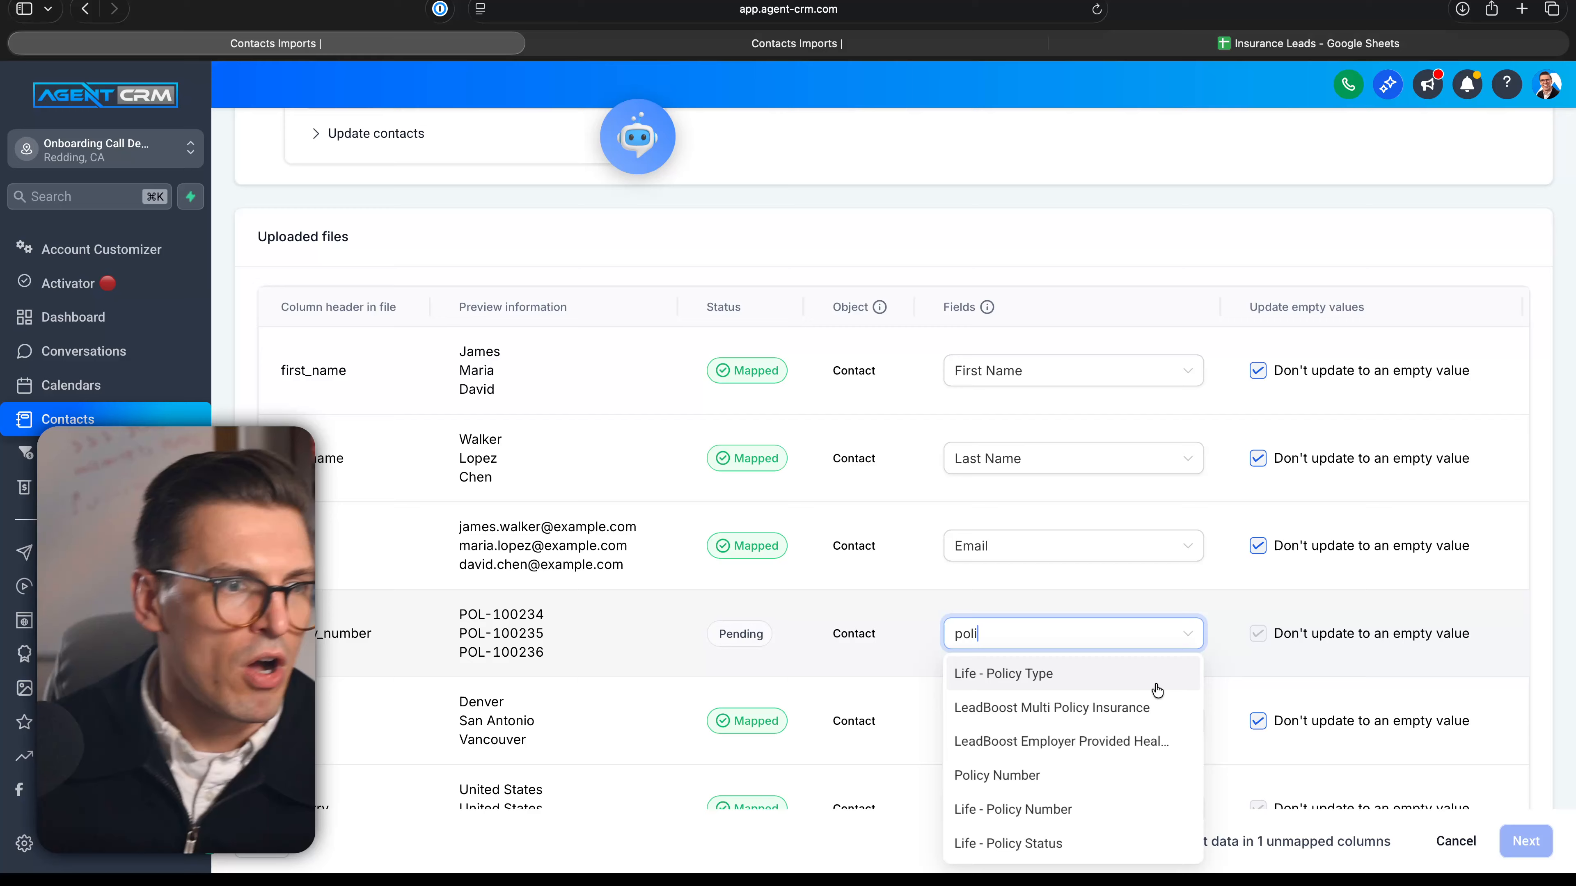
scroll(1060, 787, "up", 5)
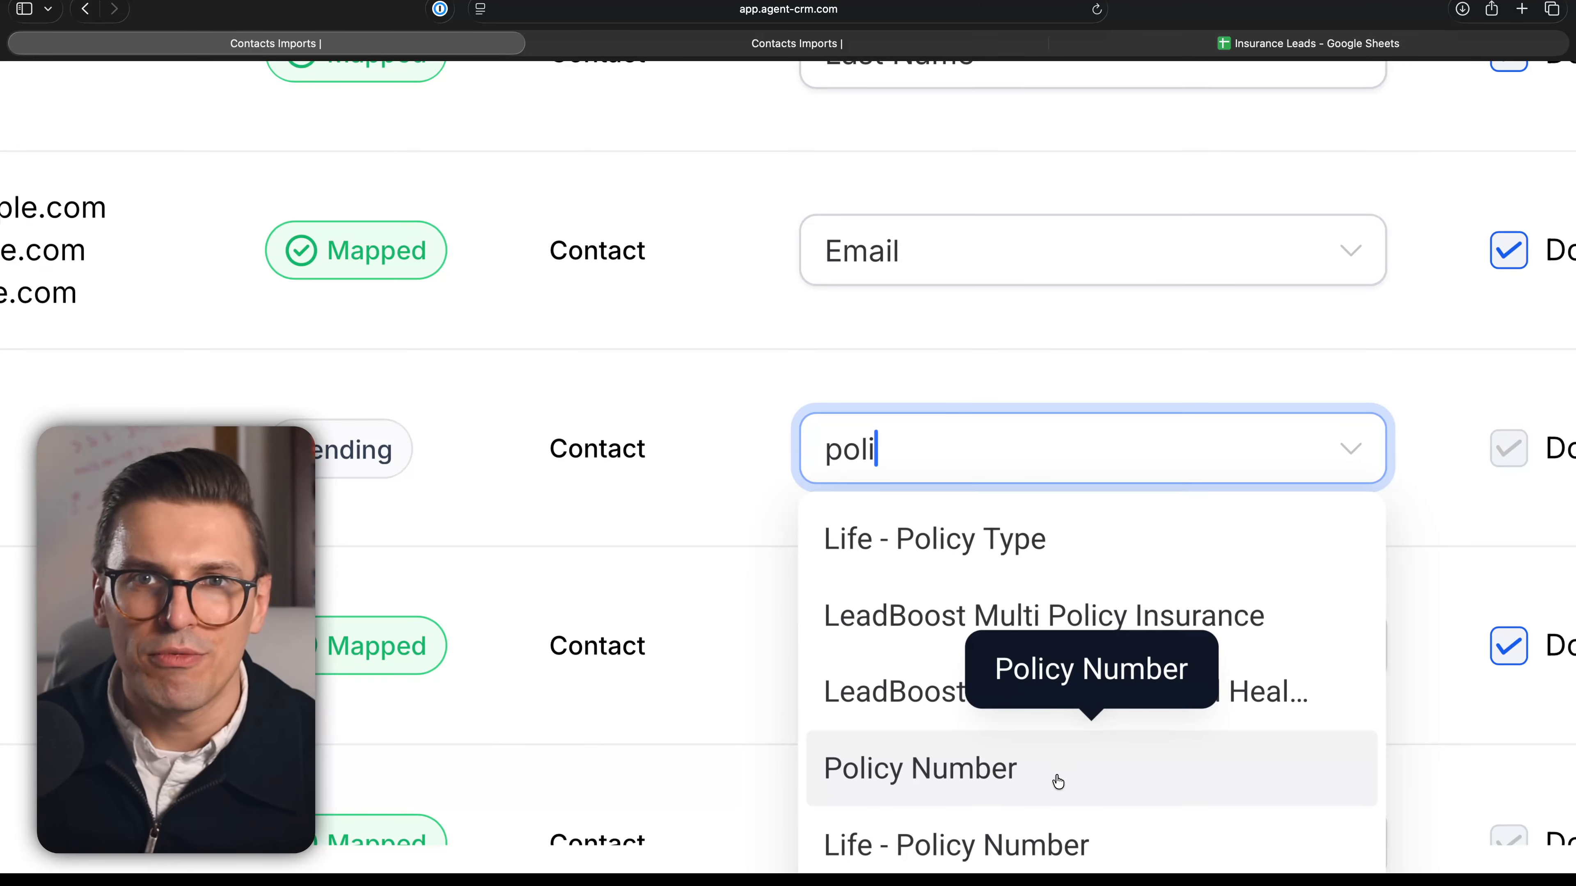
left_click(1040, 771)
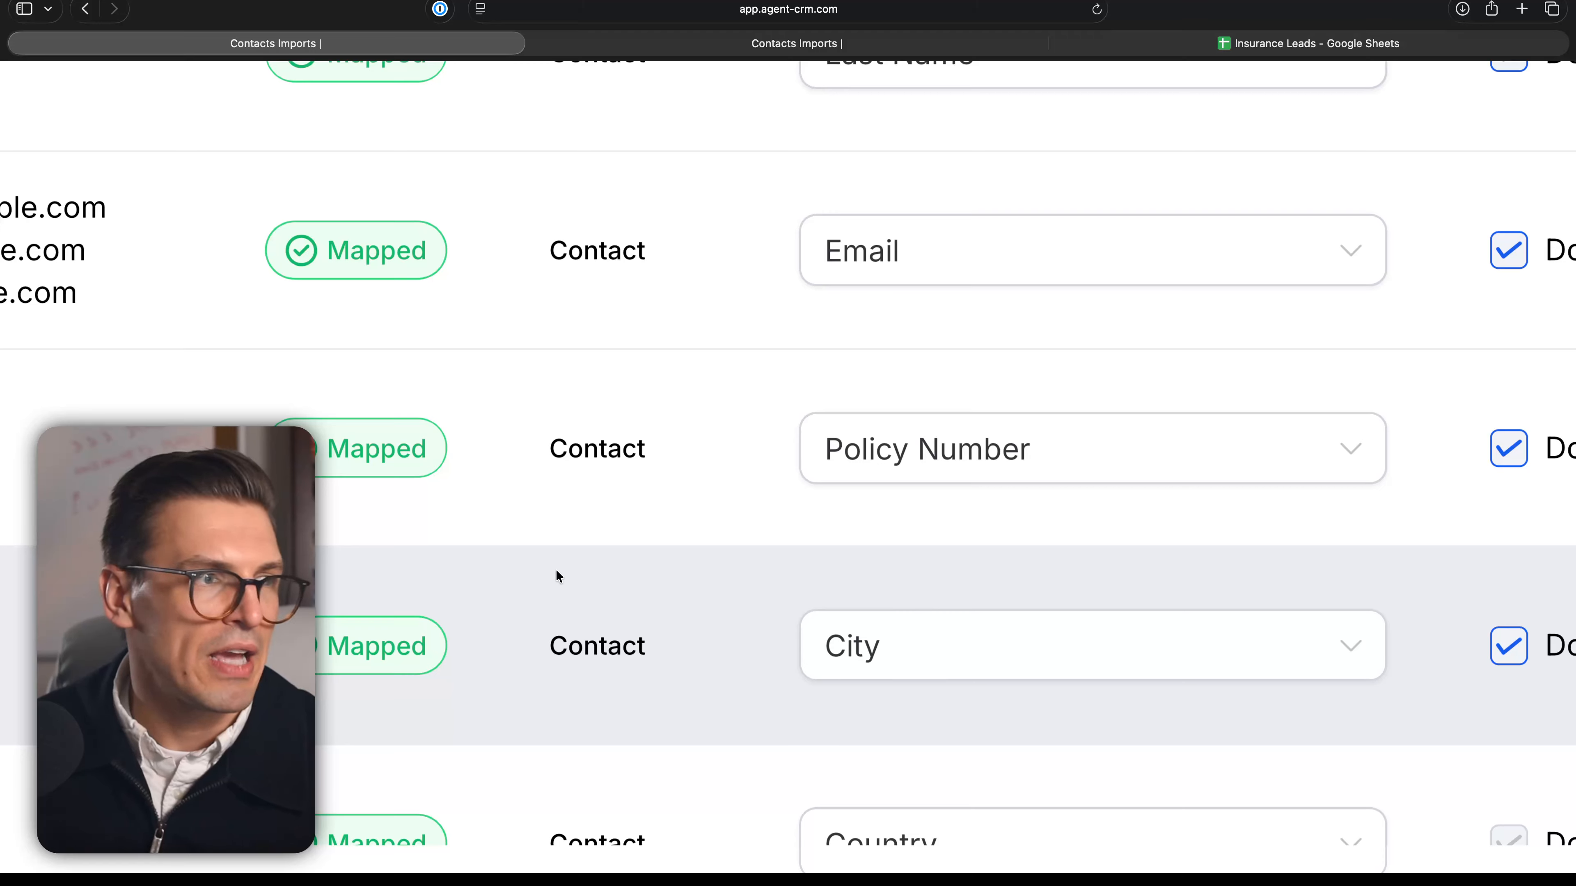
scroll(590, 569, "down", 5)
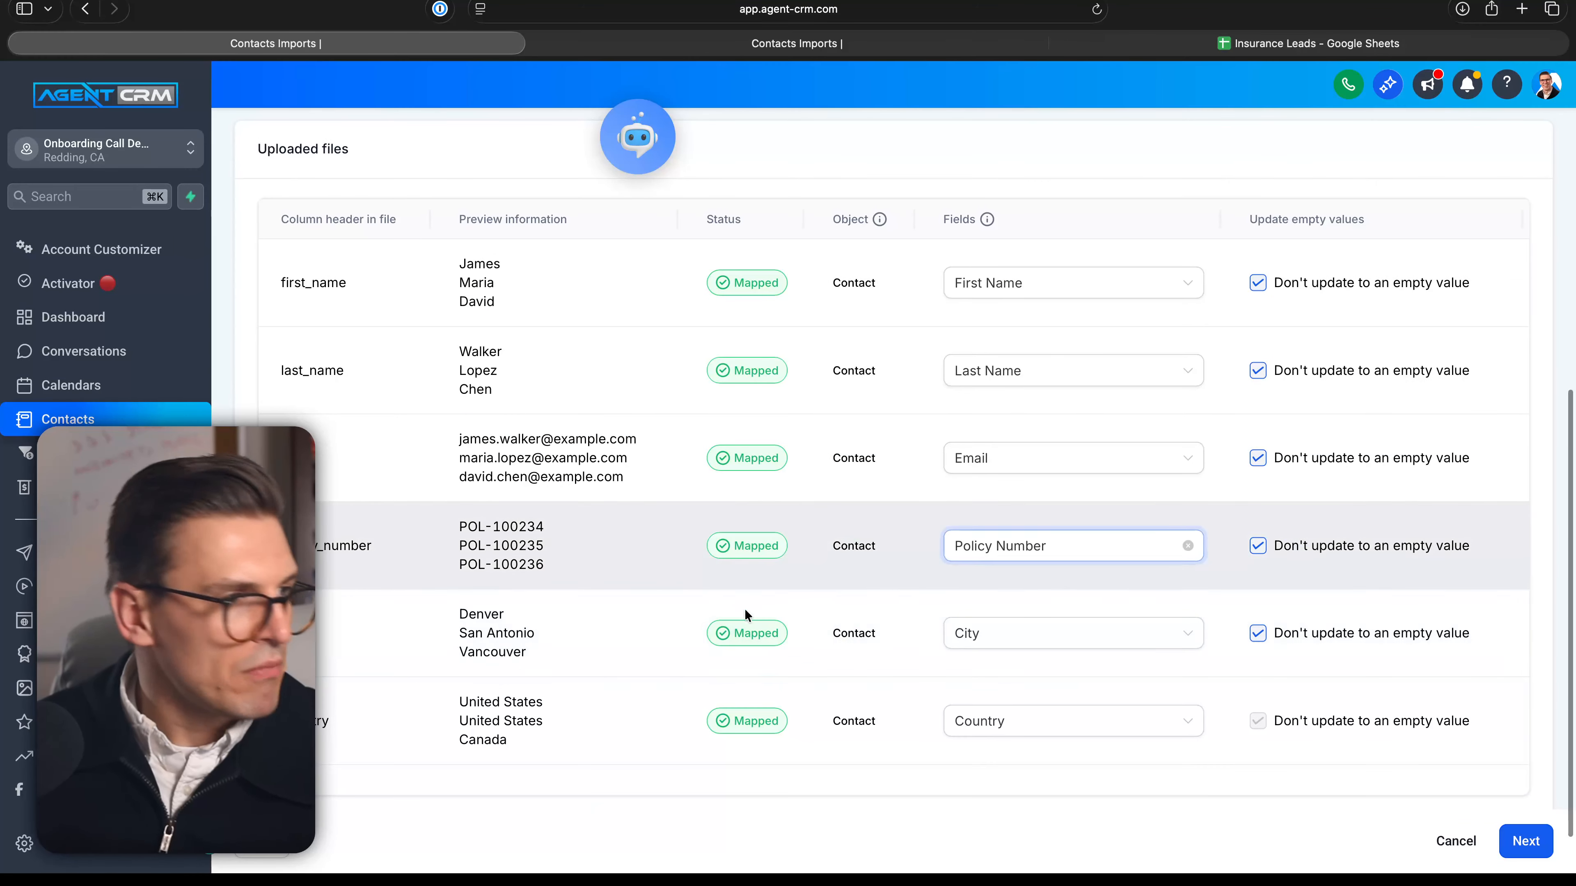
left_click(1505, 848)
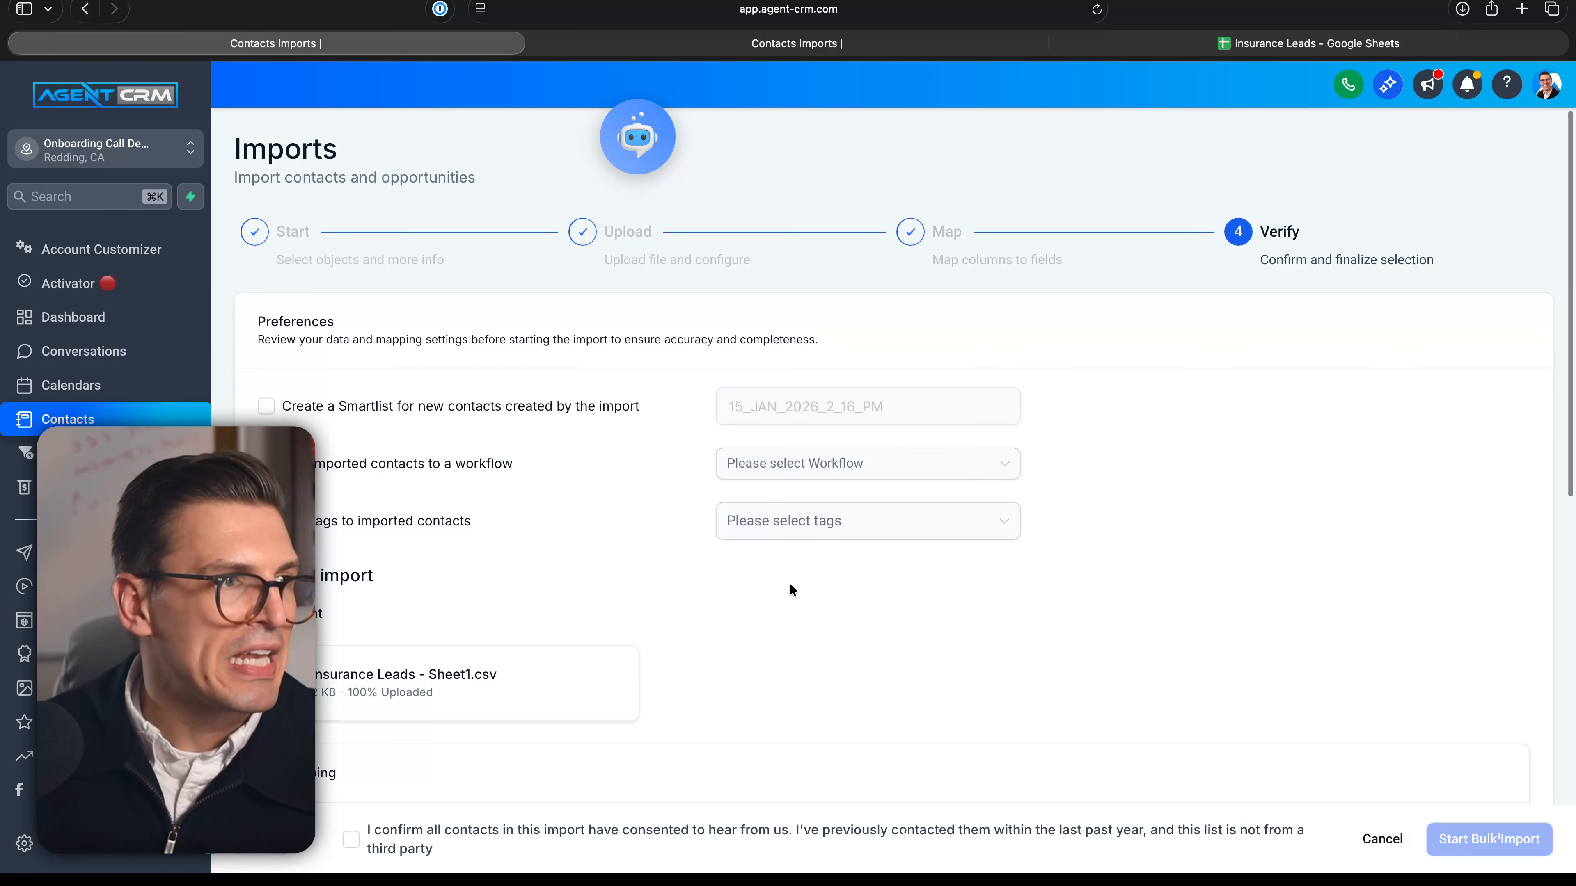
- Turn on tagging for imported contacts to browse the available tags, and turn it back off without choosing one
scroll(715, 556, "down", 1)
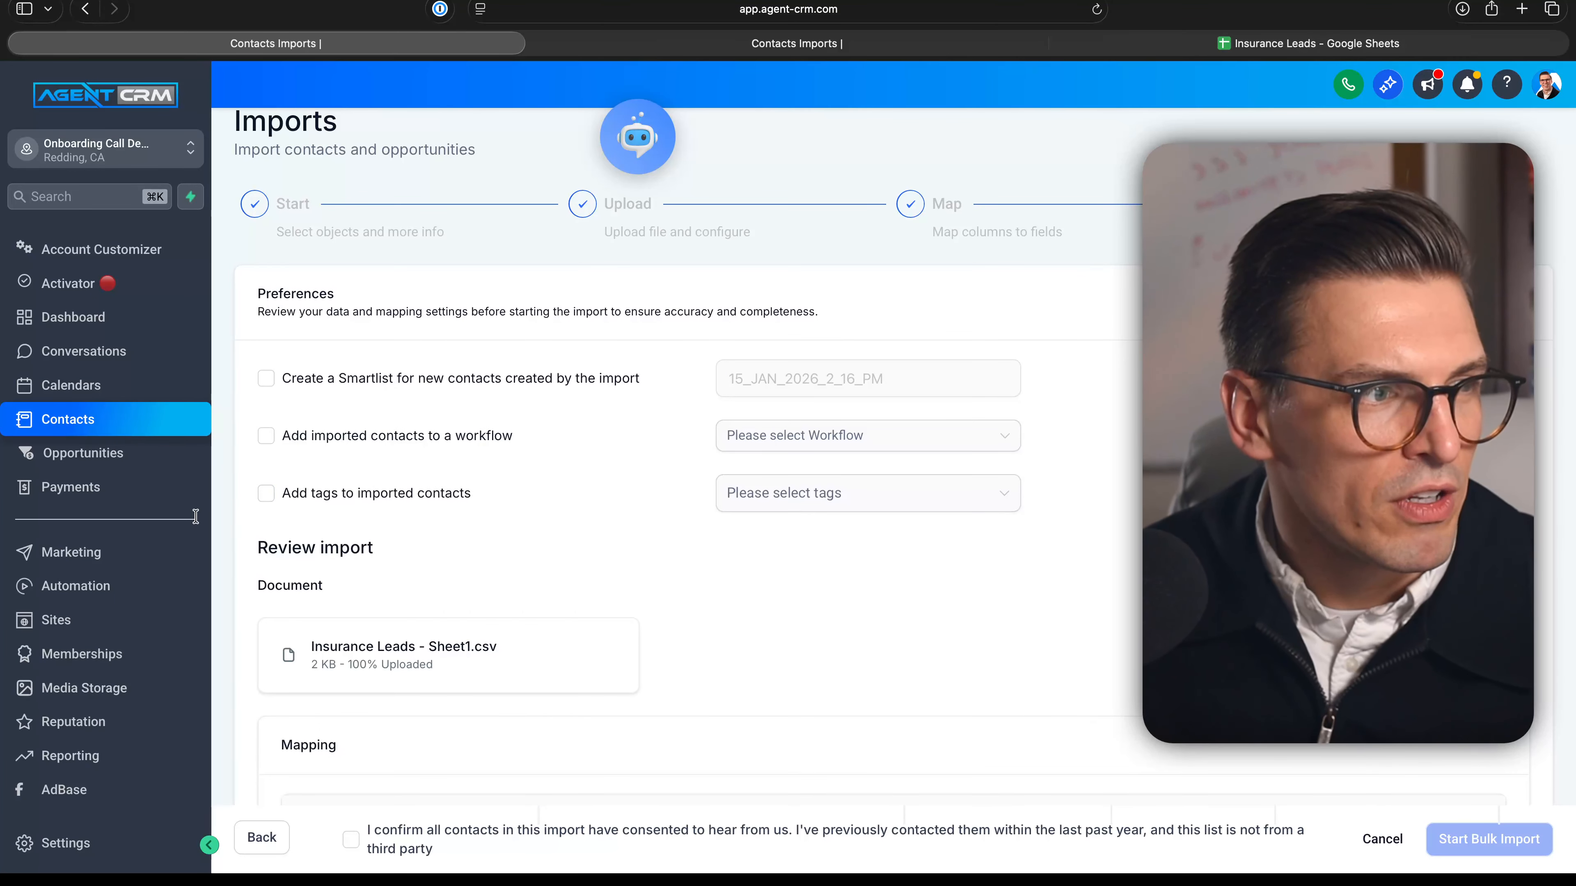
left_click(278, 499)
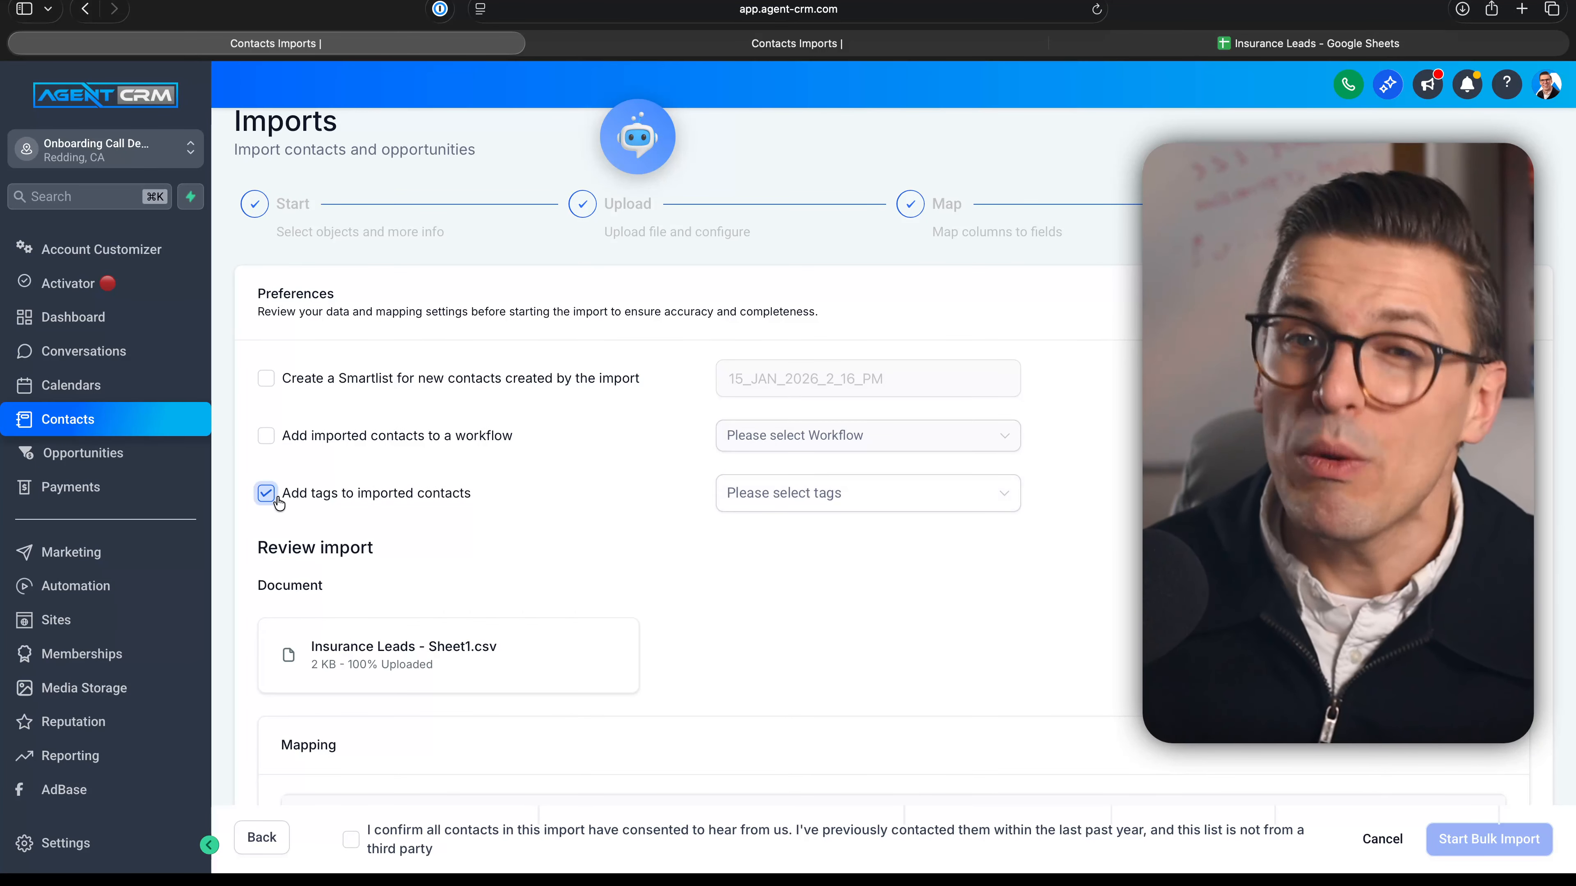
left_click(801, 497)
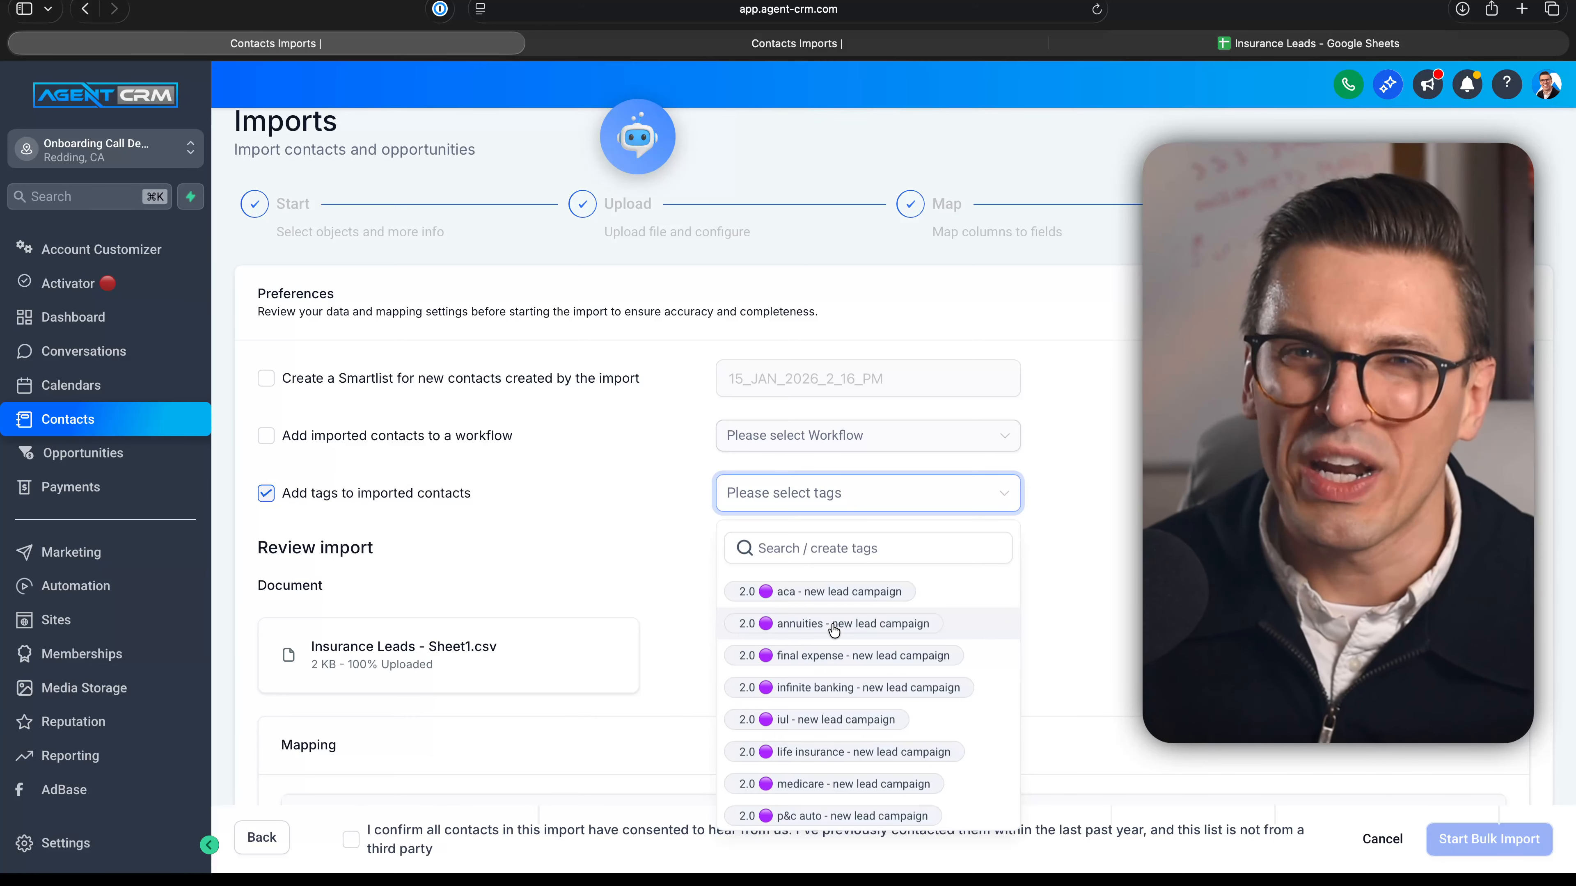
scroll(798, 668, "down", 2)
scroll(798, 674, "up", 5, "ctrl")
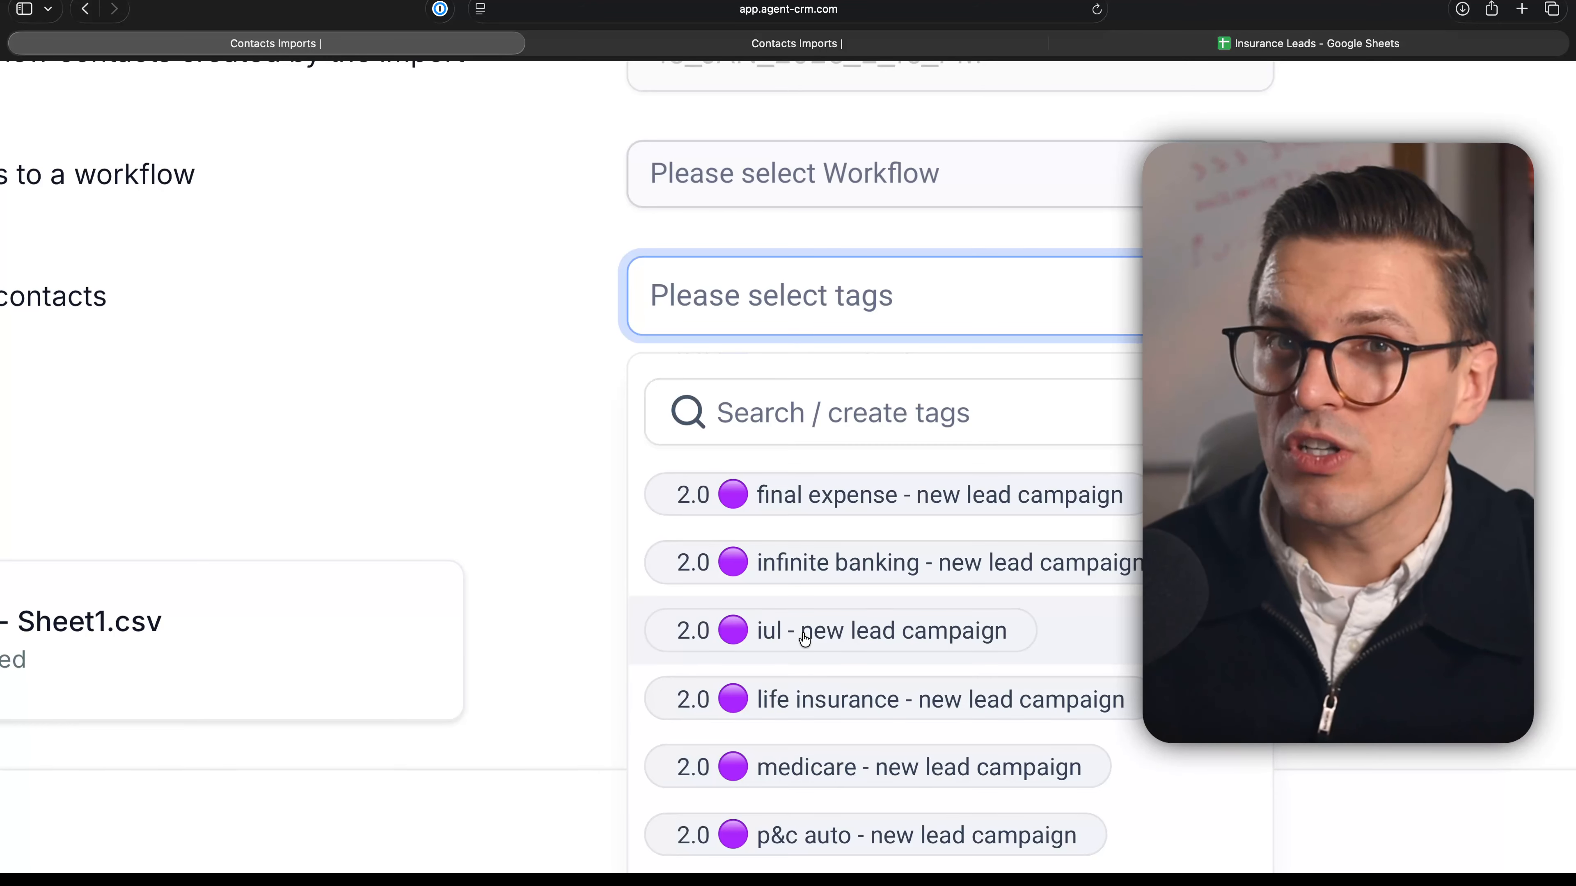
scroll(805, 638, "down", 5)
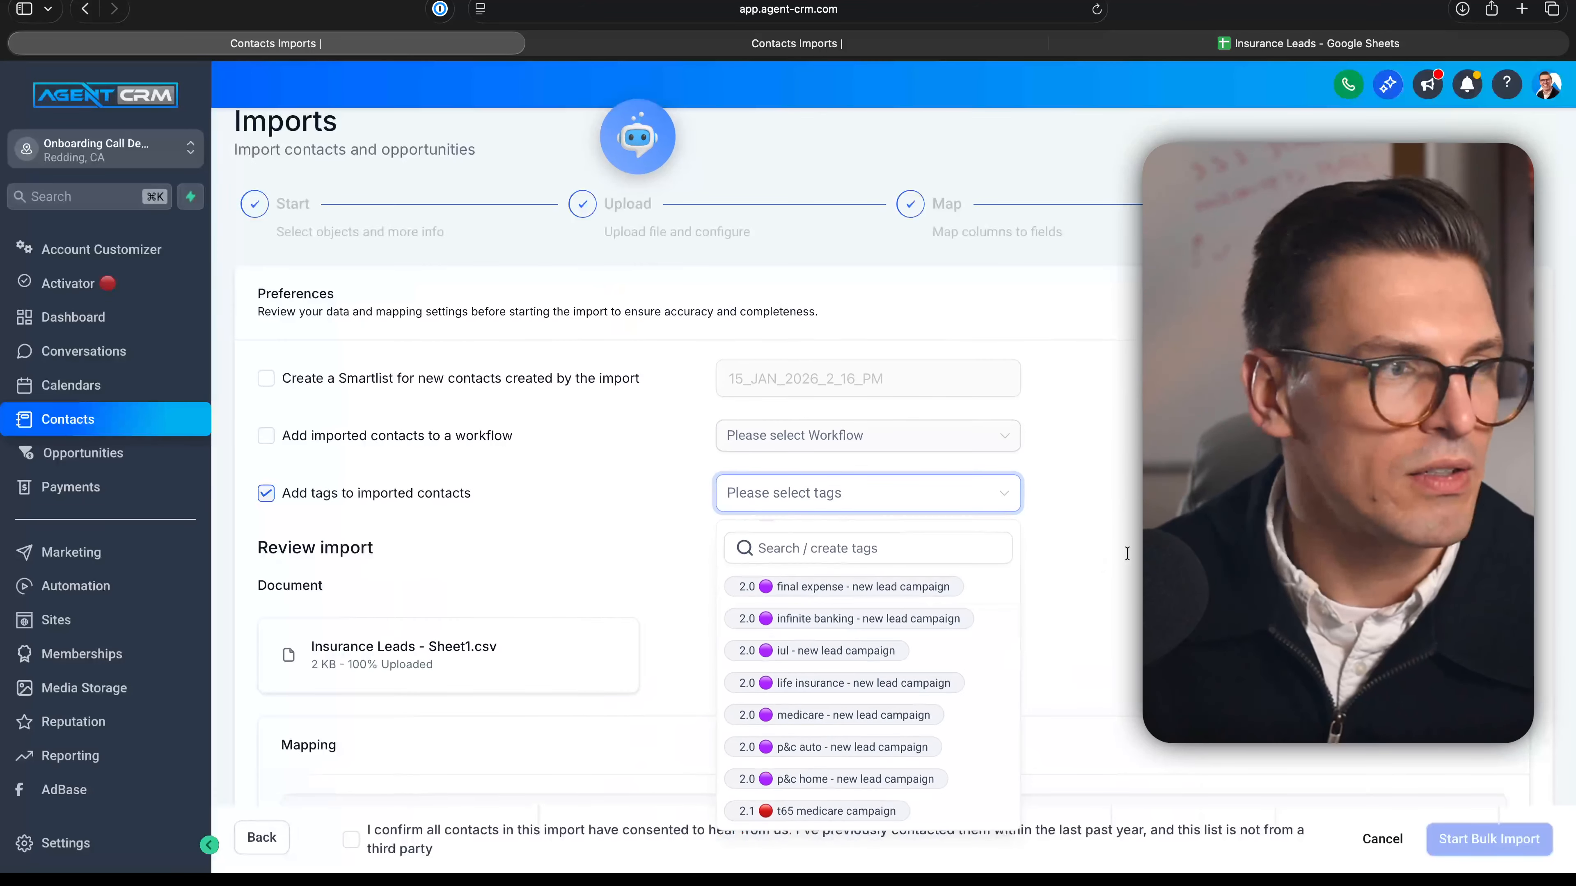
left_click(373, 473)
left_click(266, 493)
- Review the column mapping, confirm that all imported contacts have consented, and start the bulk import
scroll(273, 497, "down", 2)
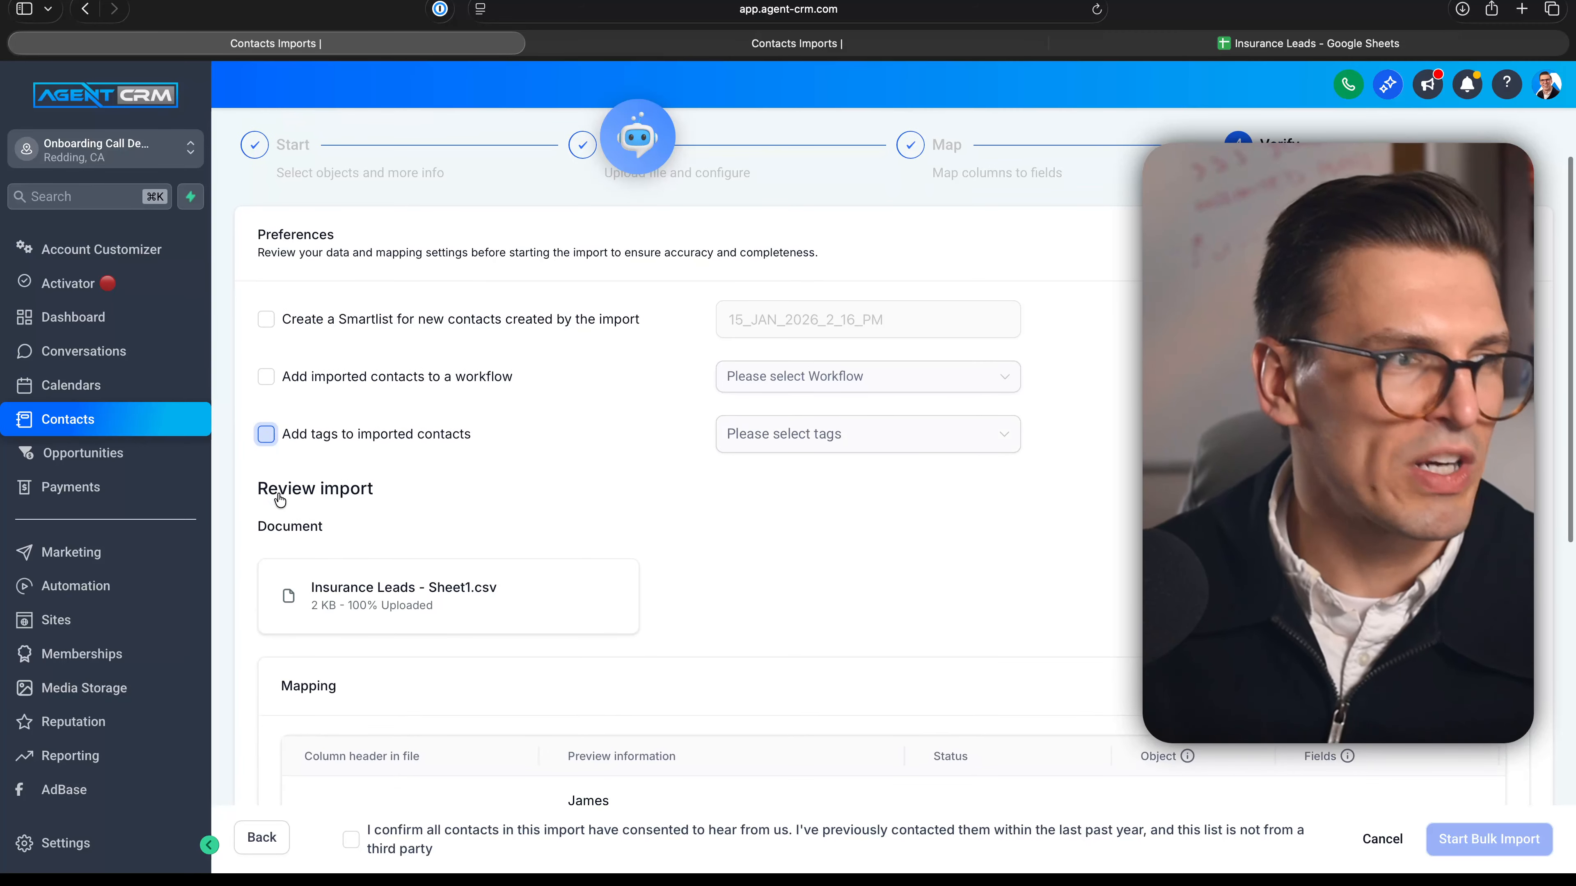
scroll(458, 680, "down", 10)
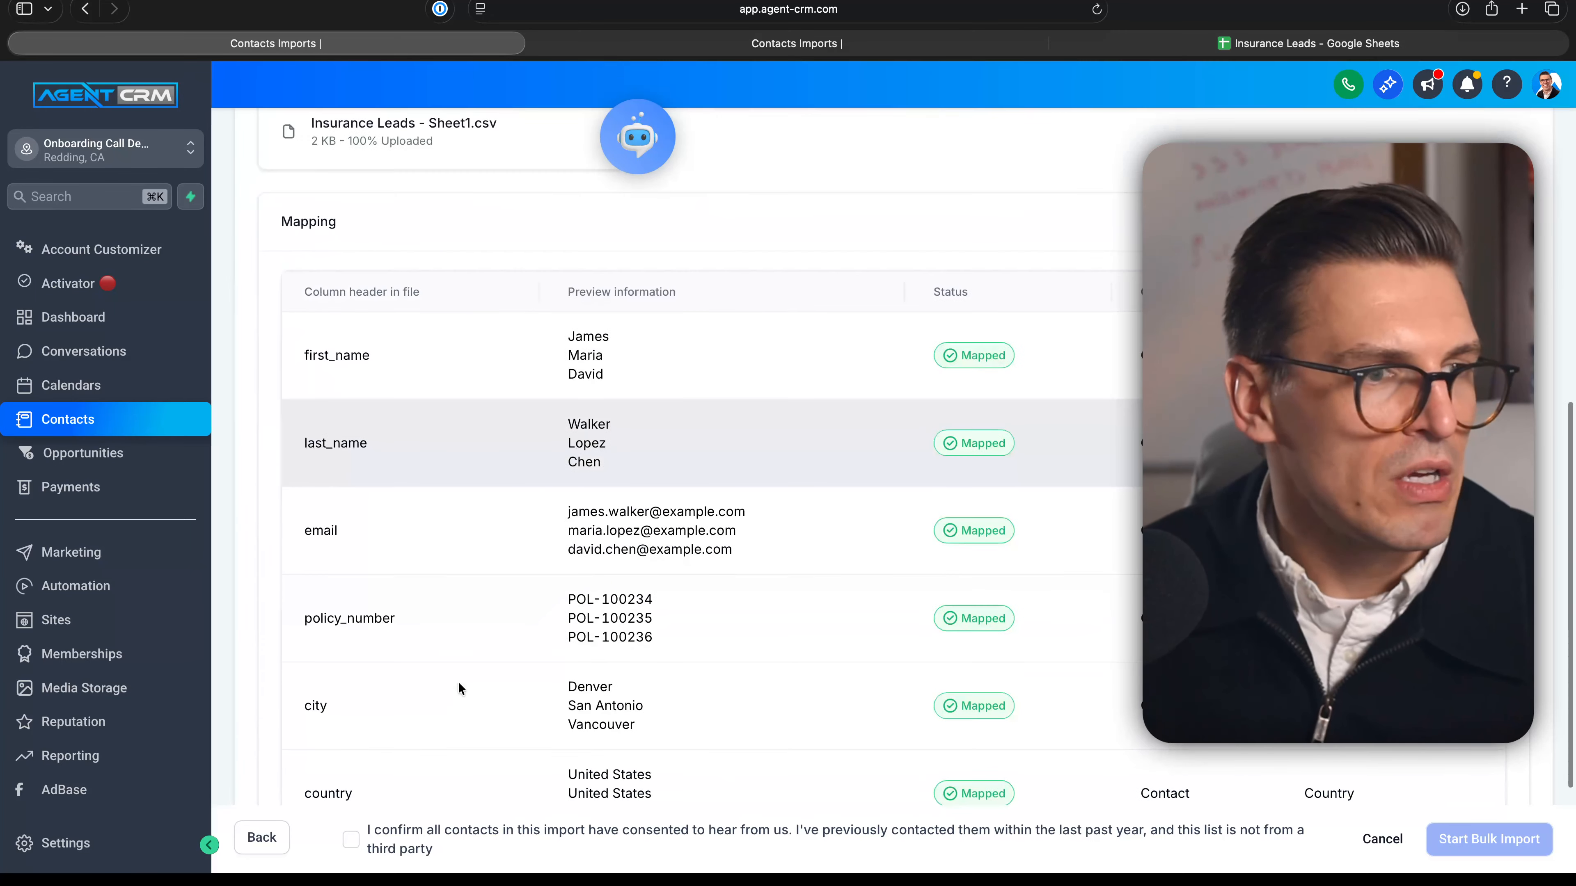
scroll(365, 838, "up", 5)
scroll(365, 838, "down", 1)
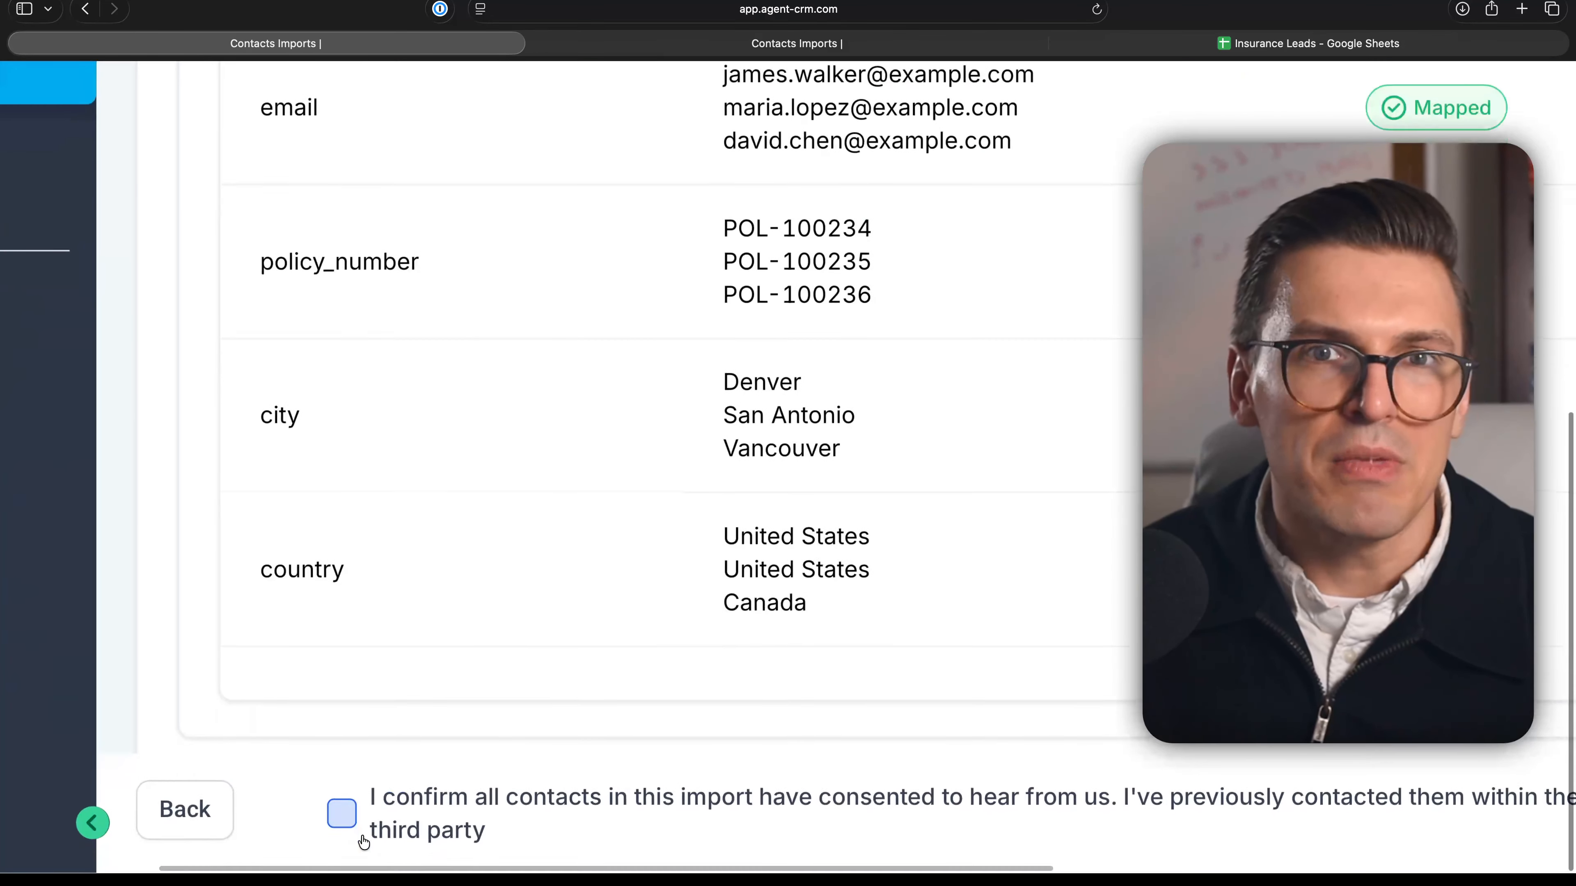
left_click(342, 814)
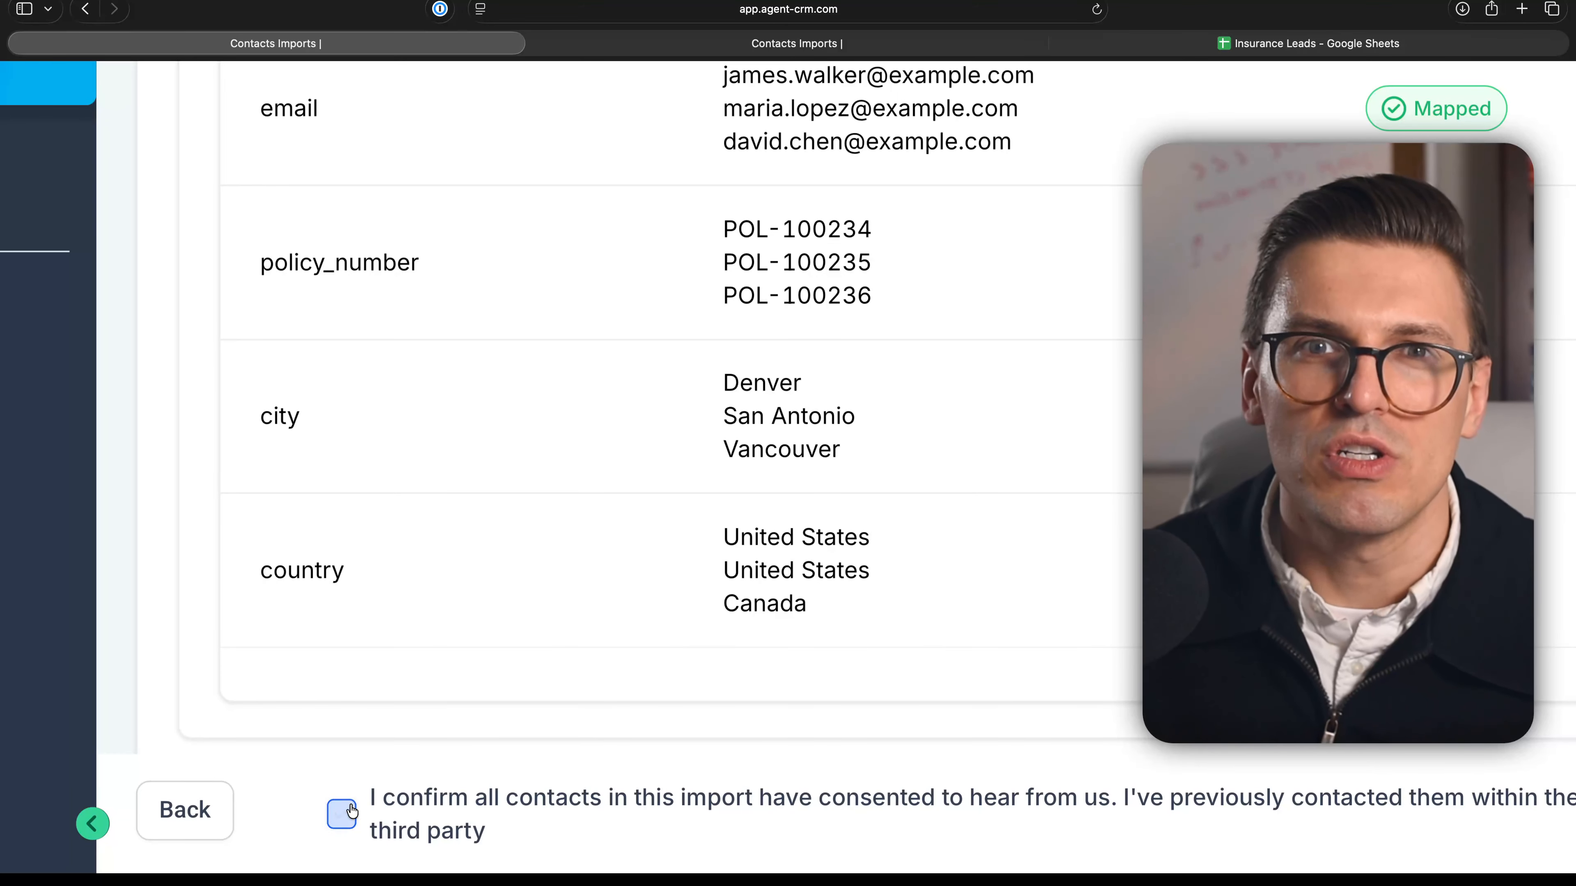
scroll(611, 741, "down", 5)
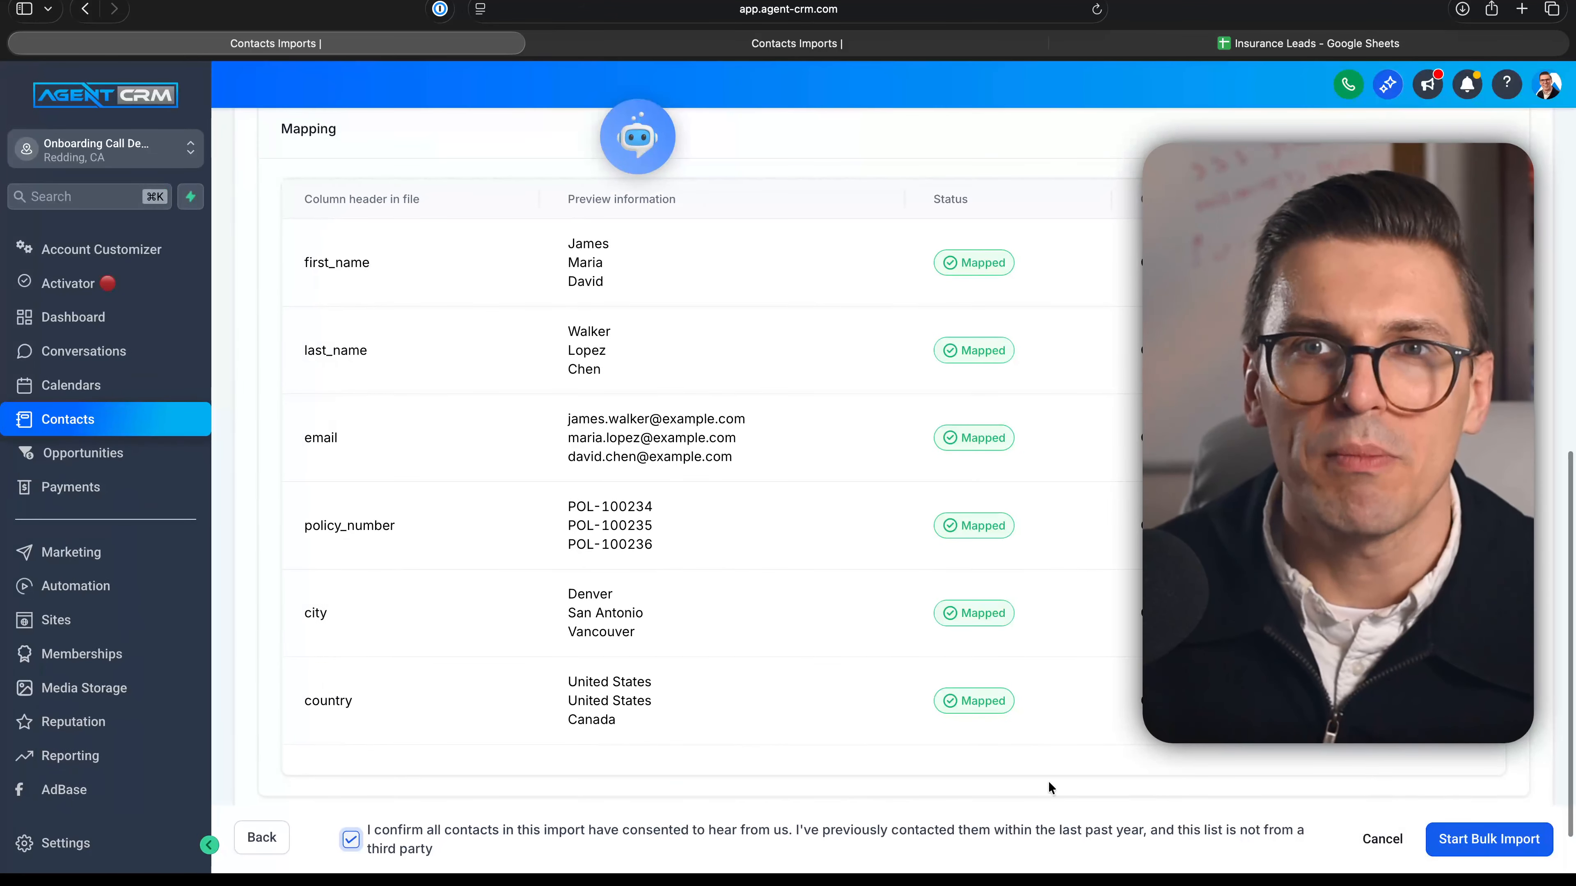
left_click(1492, 838)
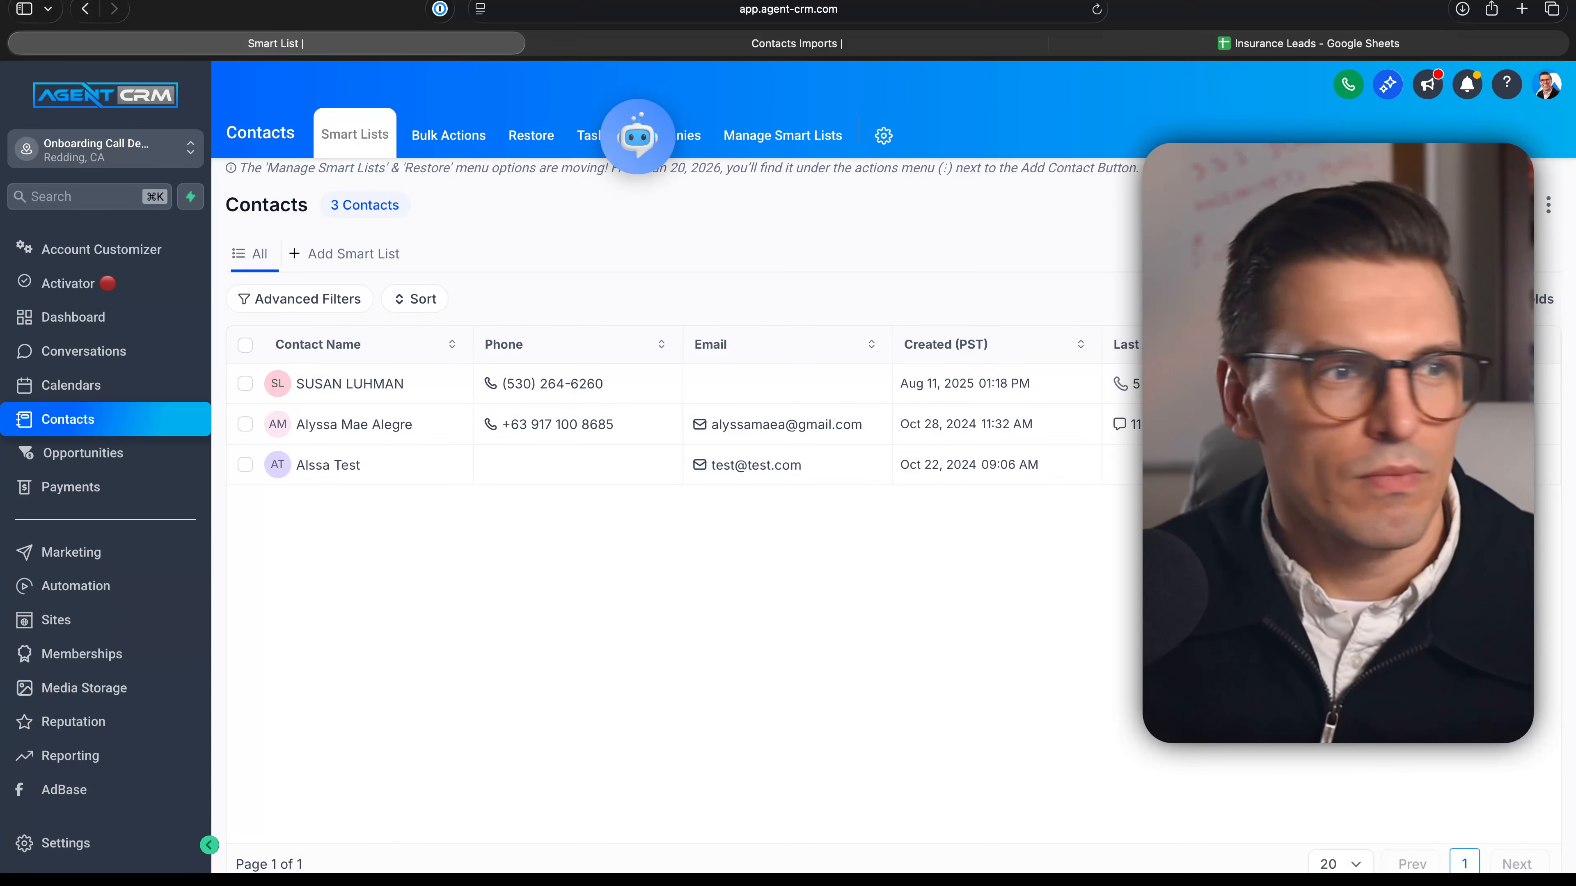
left_click(1550, 95)
left_click(1537, 255)
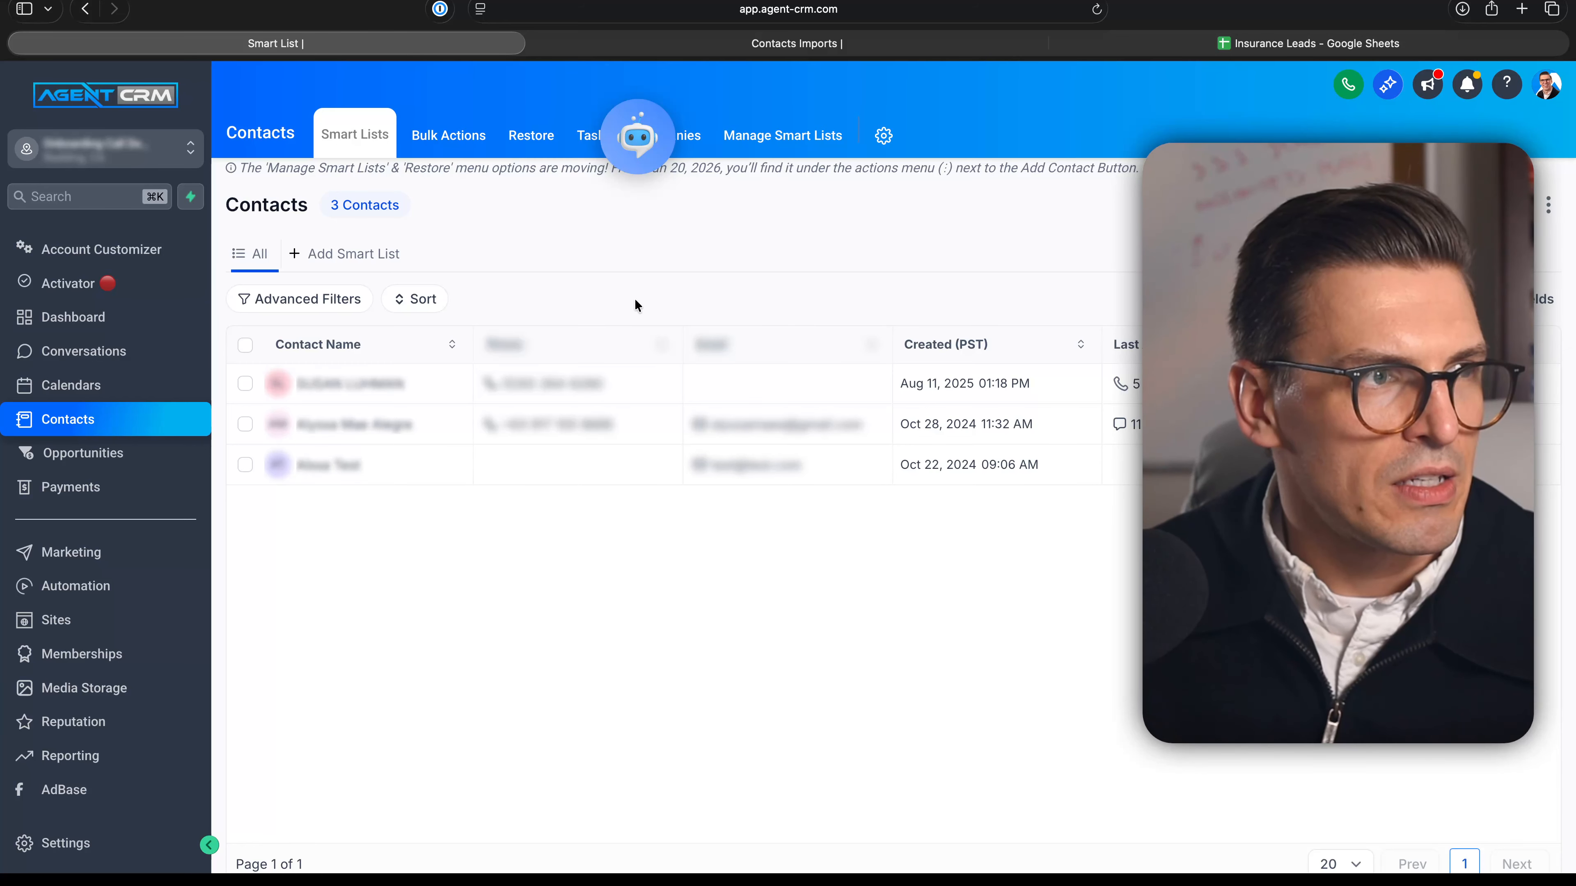
- Check the Insurance Leads import's status in the bulk actions log and look through the imported contacts in the contact list
left_click(466, 148)
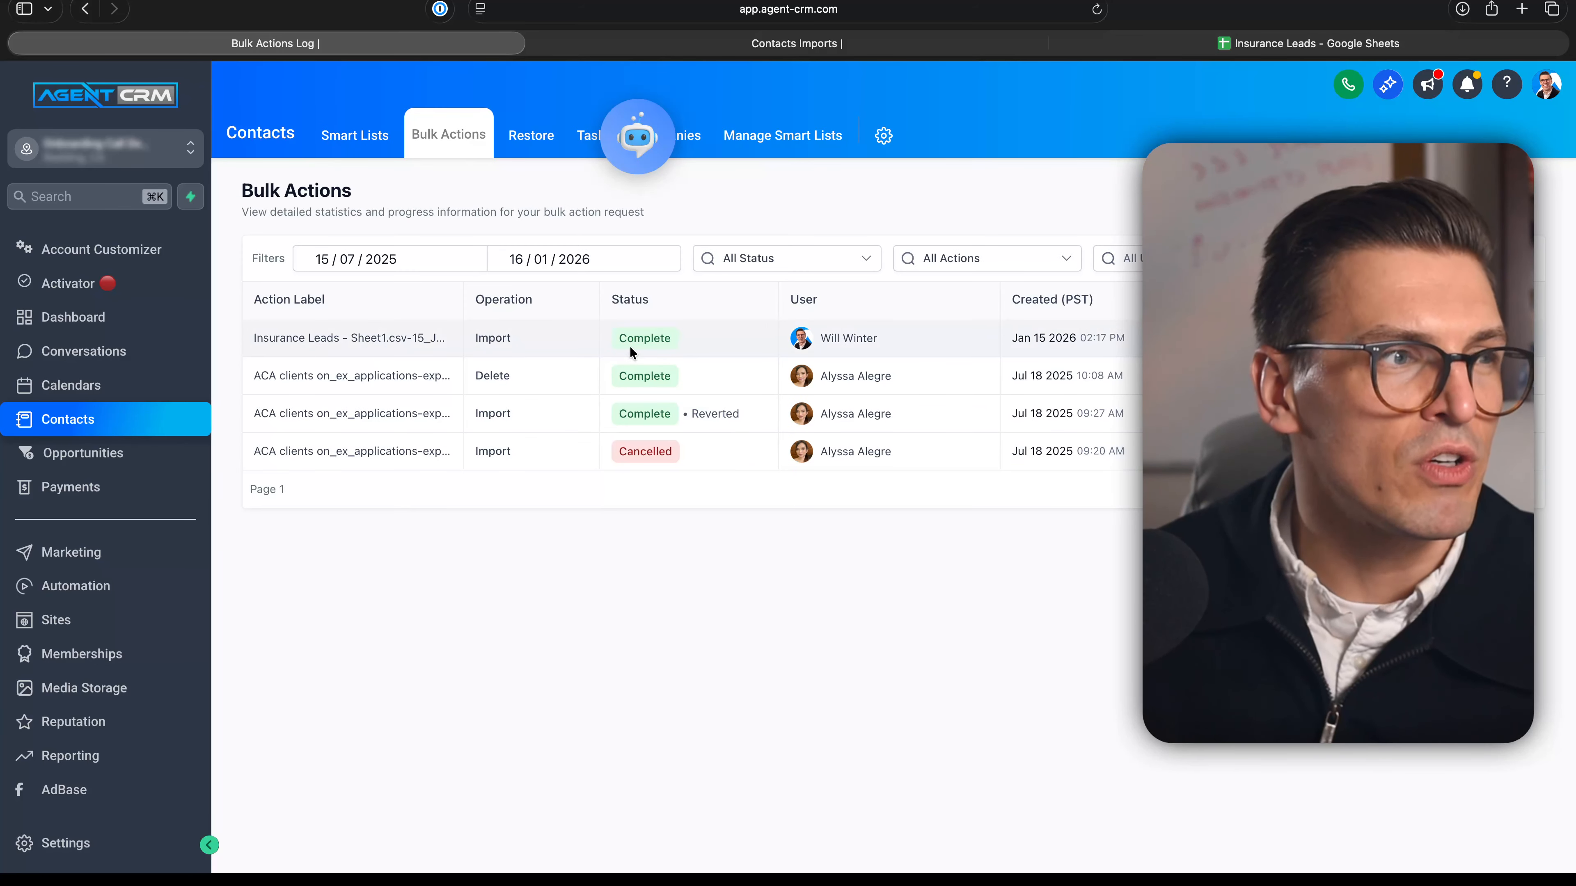
left_click(380, 134)
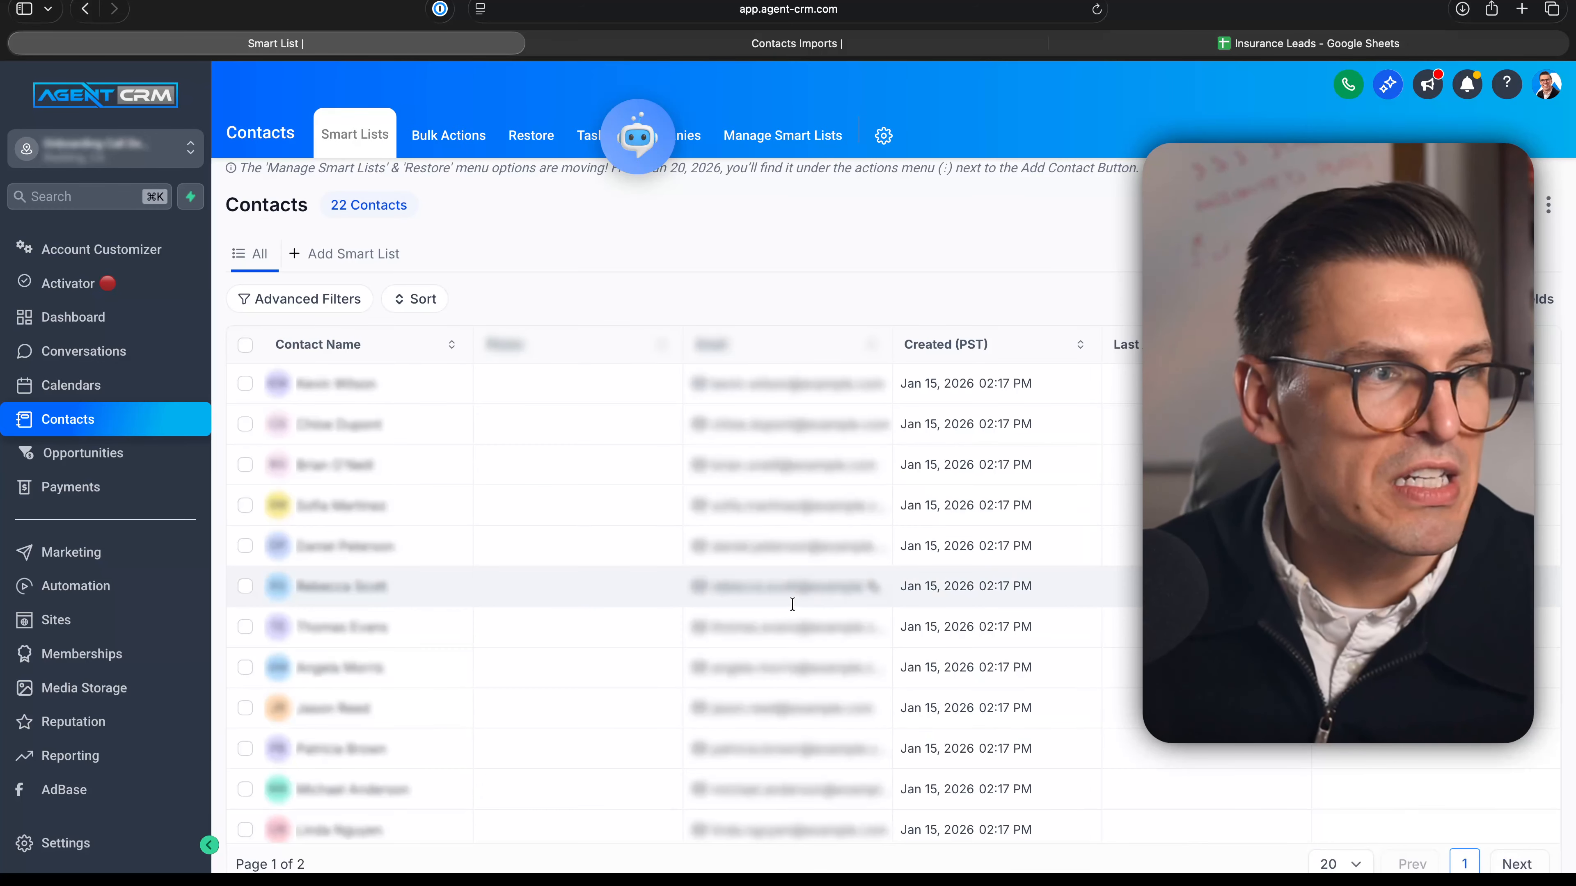
scroll(790, 606, "down", 5)
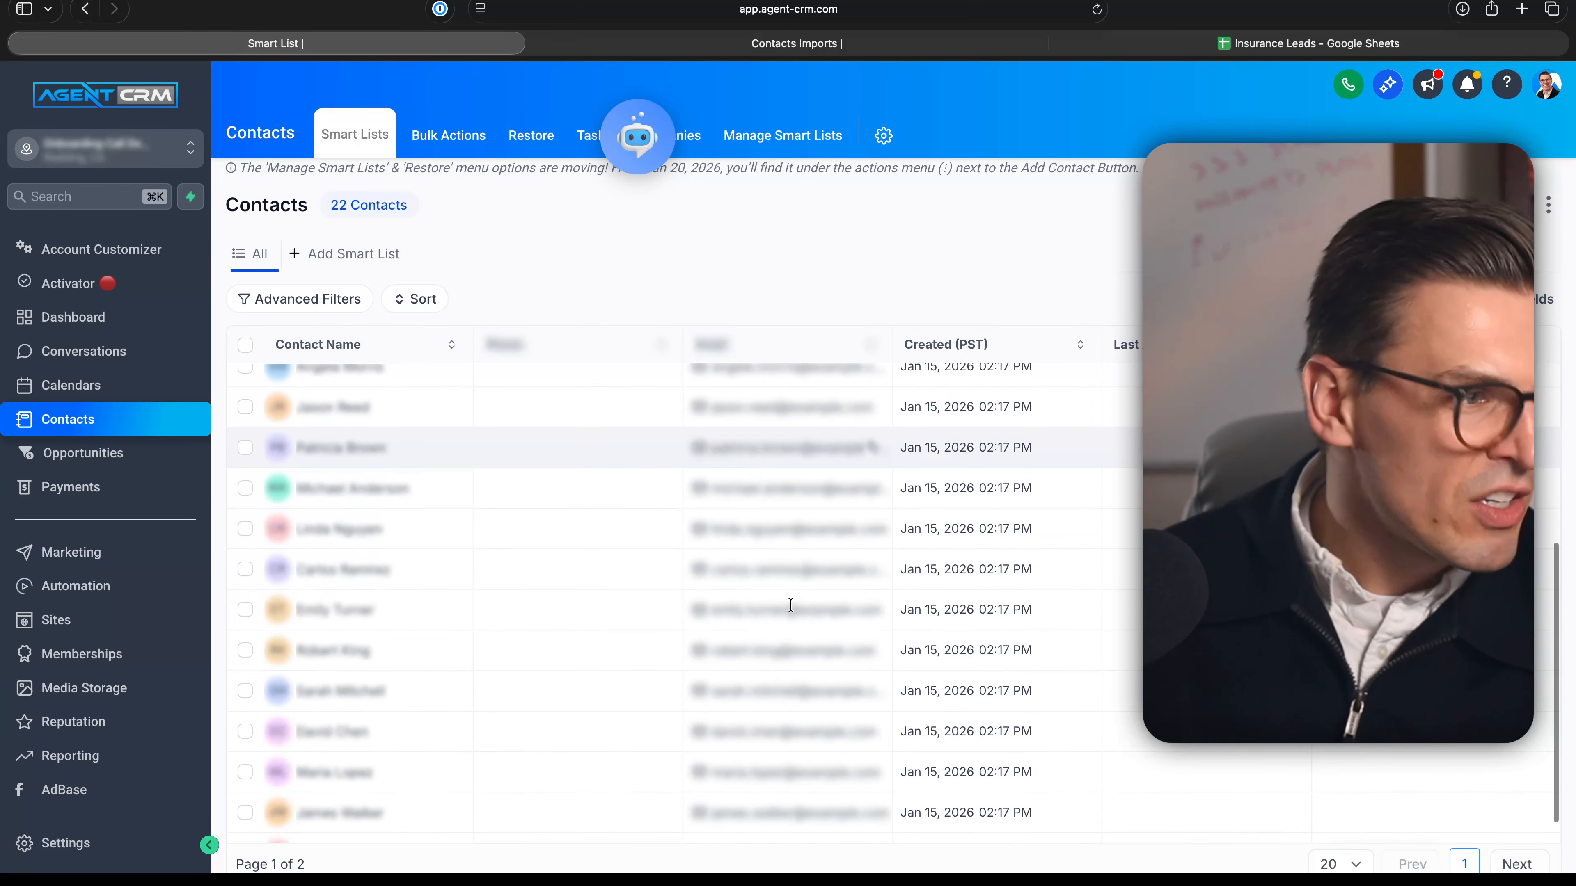
scroll(790, 605, "down", 1)
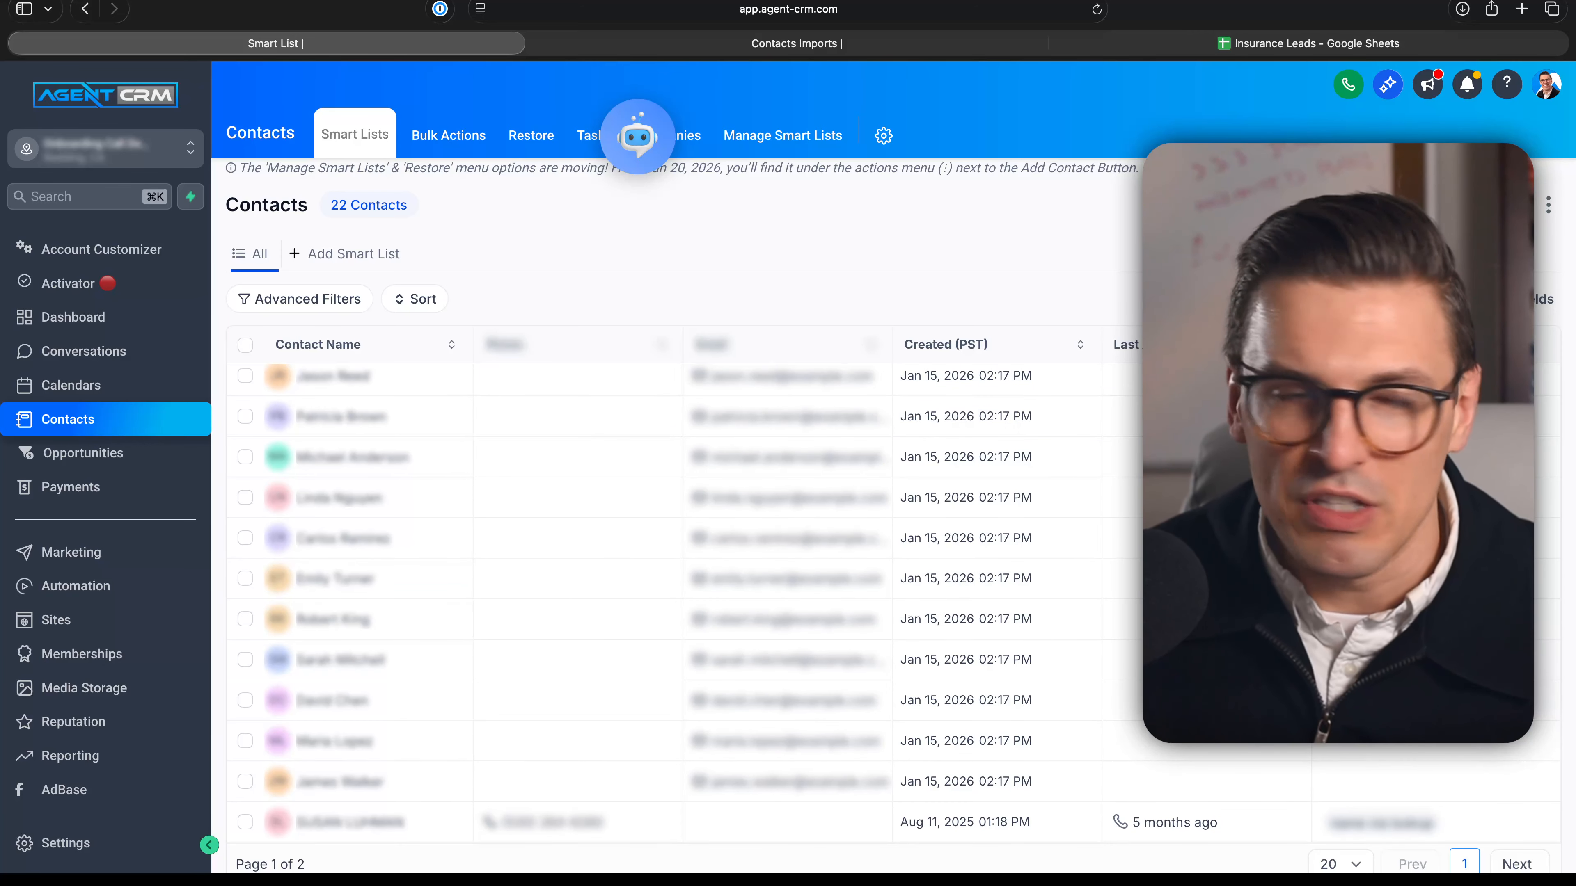
- Select all contacts across both pages of the list and review the bulk operations available for them
left_click(245, 345)
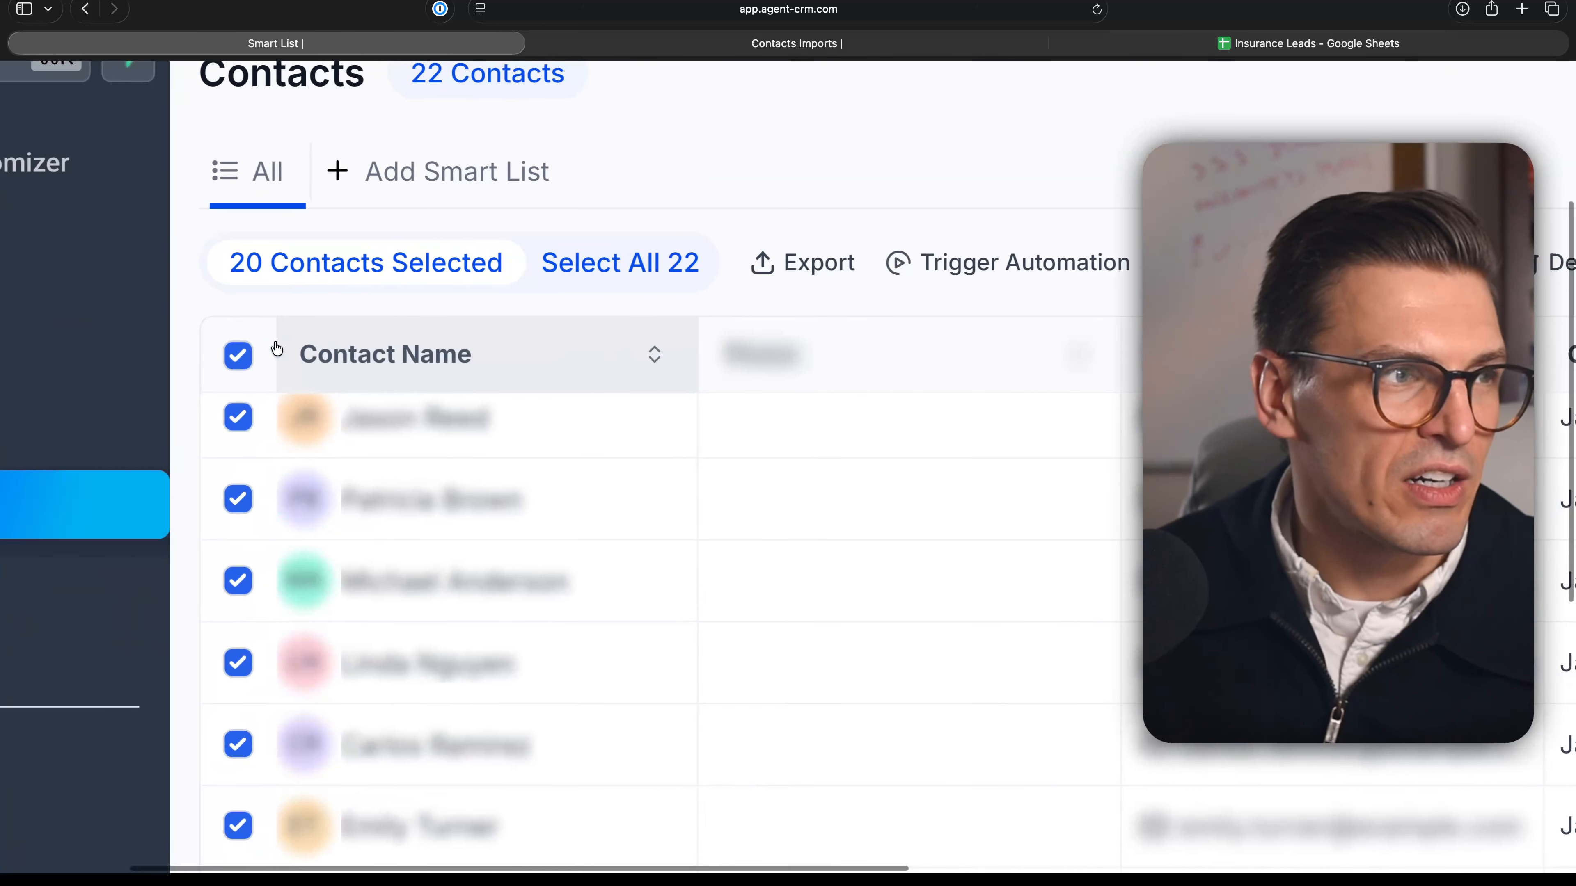
scroll(277, 349, "left", 2)
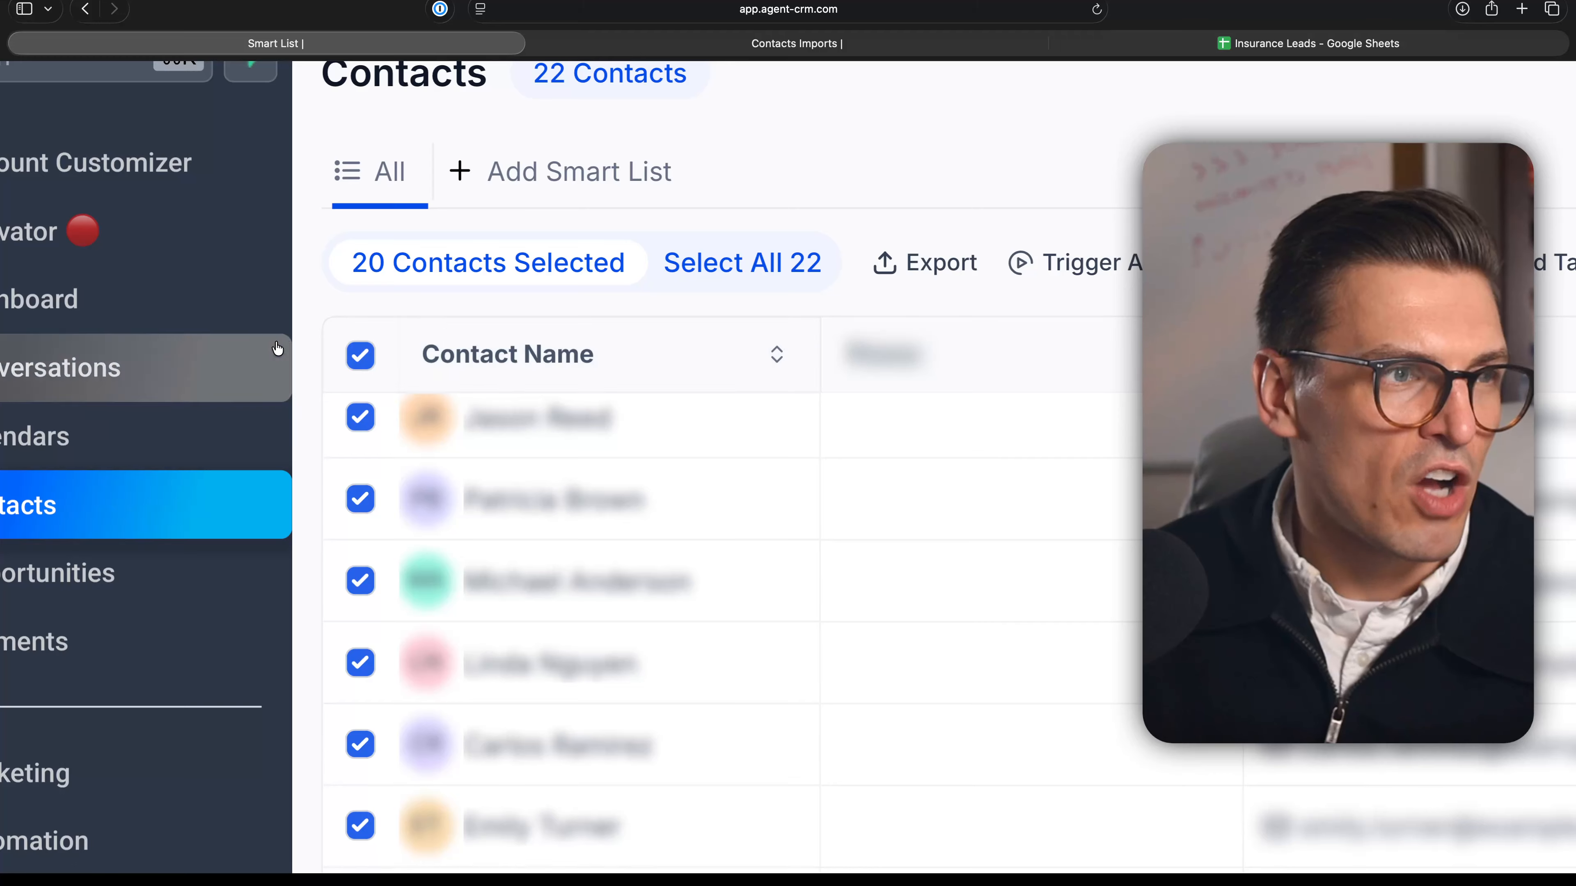
left_click(711, 258)
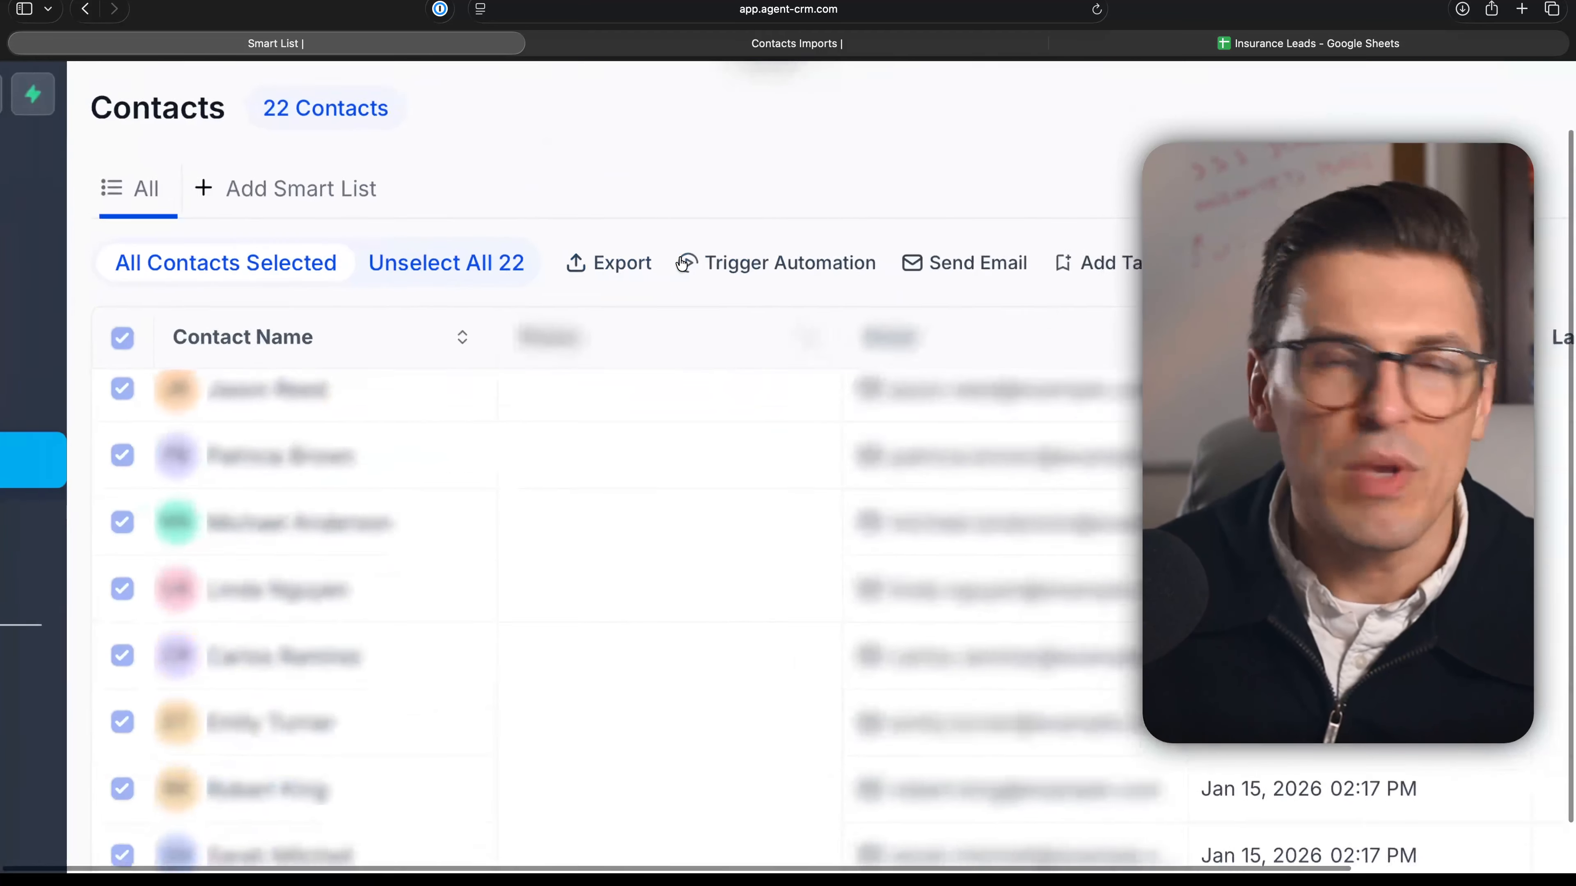
scroll(682, 264, "right", 6)
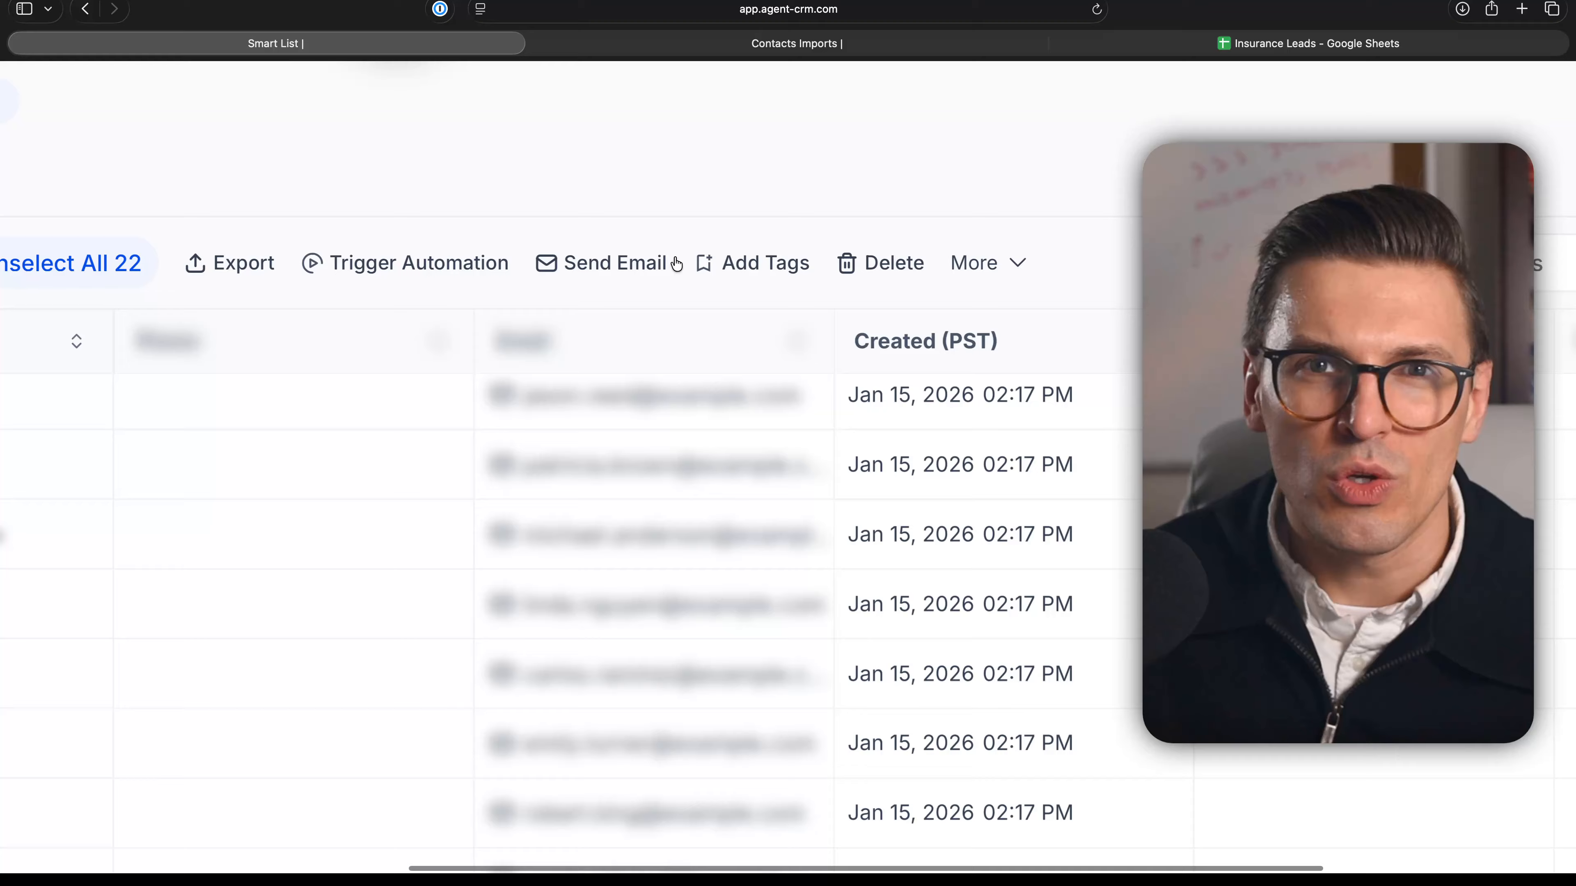
scroll(678, 266, "right", 3)
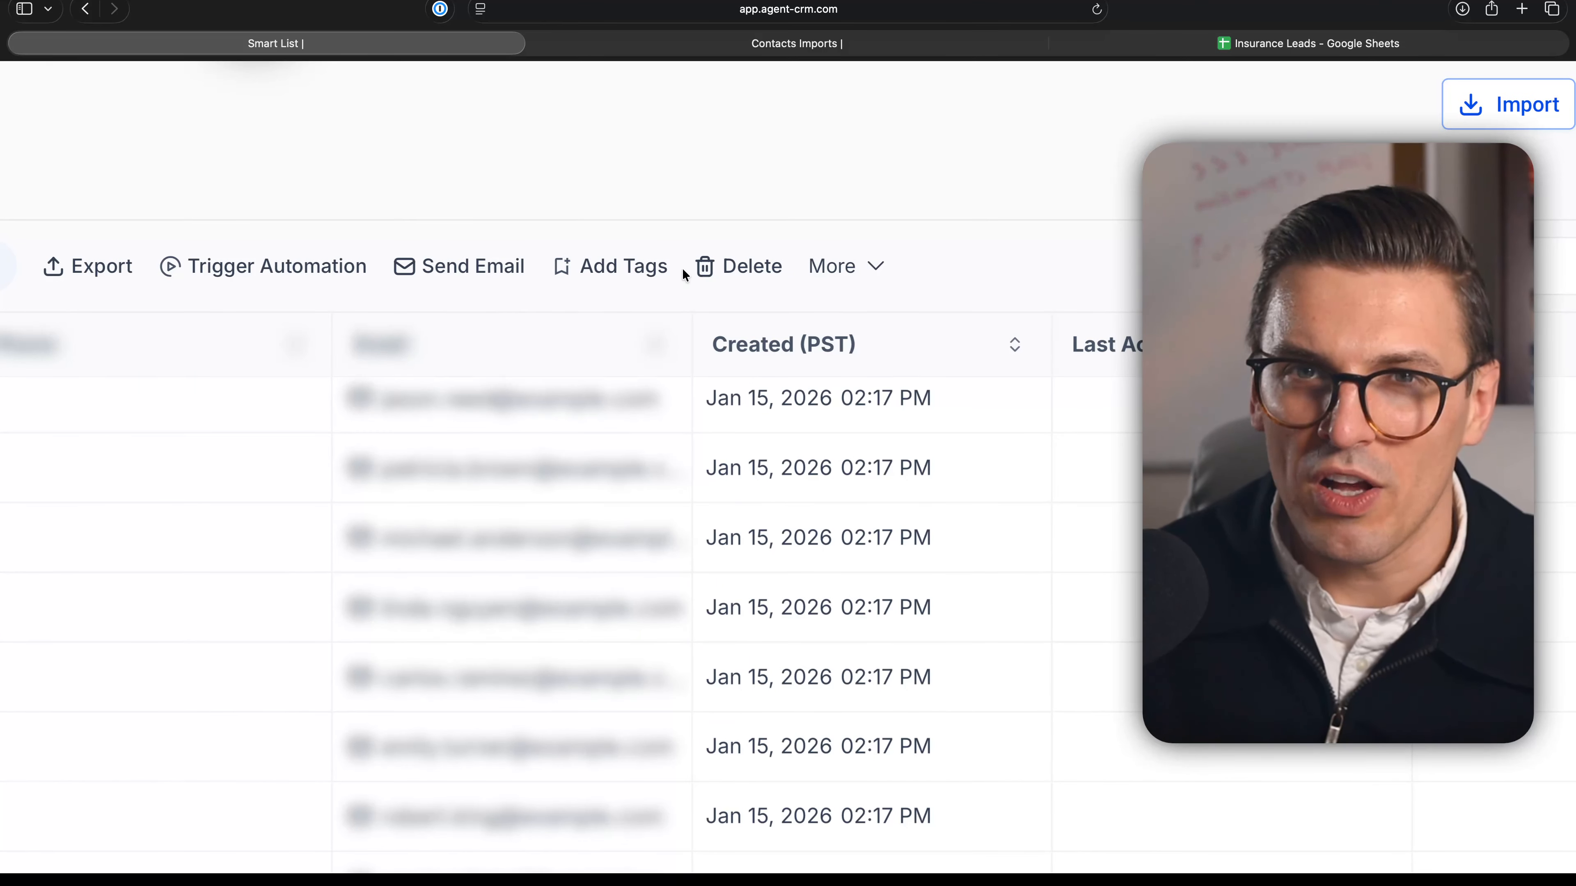
left_click(880, 282)
scroll(881, 285, "down", 5)
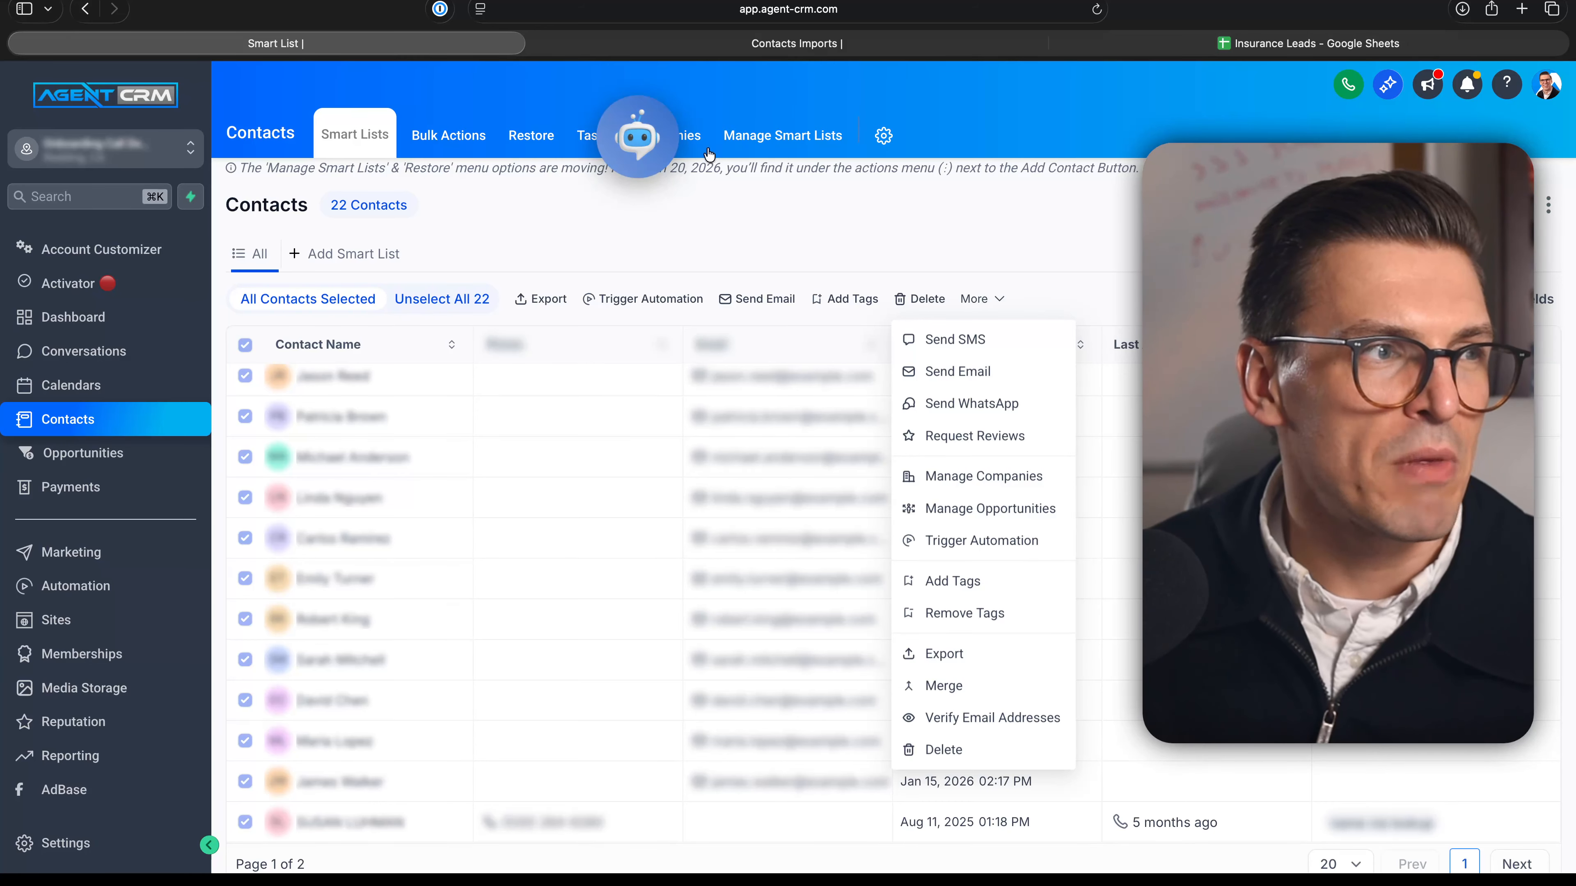
left_click(737, 195)
- Start a smart list named "Client List" to browse the available advanced filter fields, and close it without creating the list
left_click(330, 259)
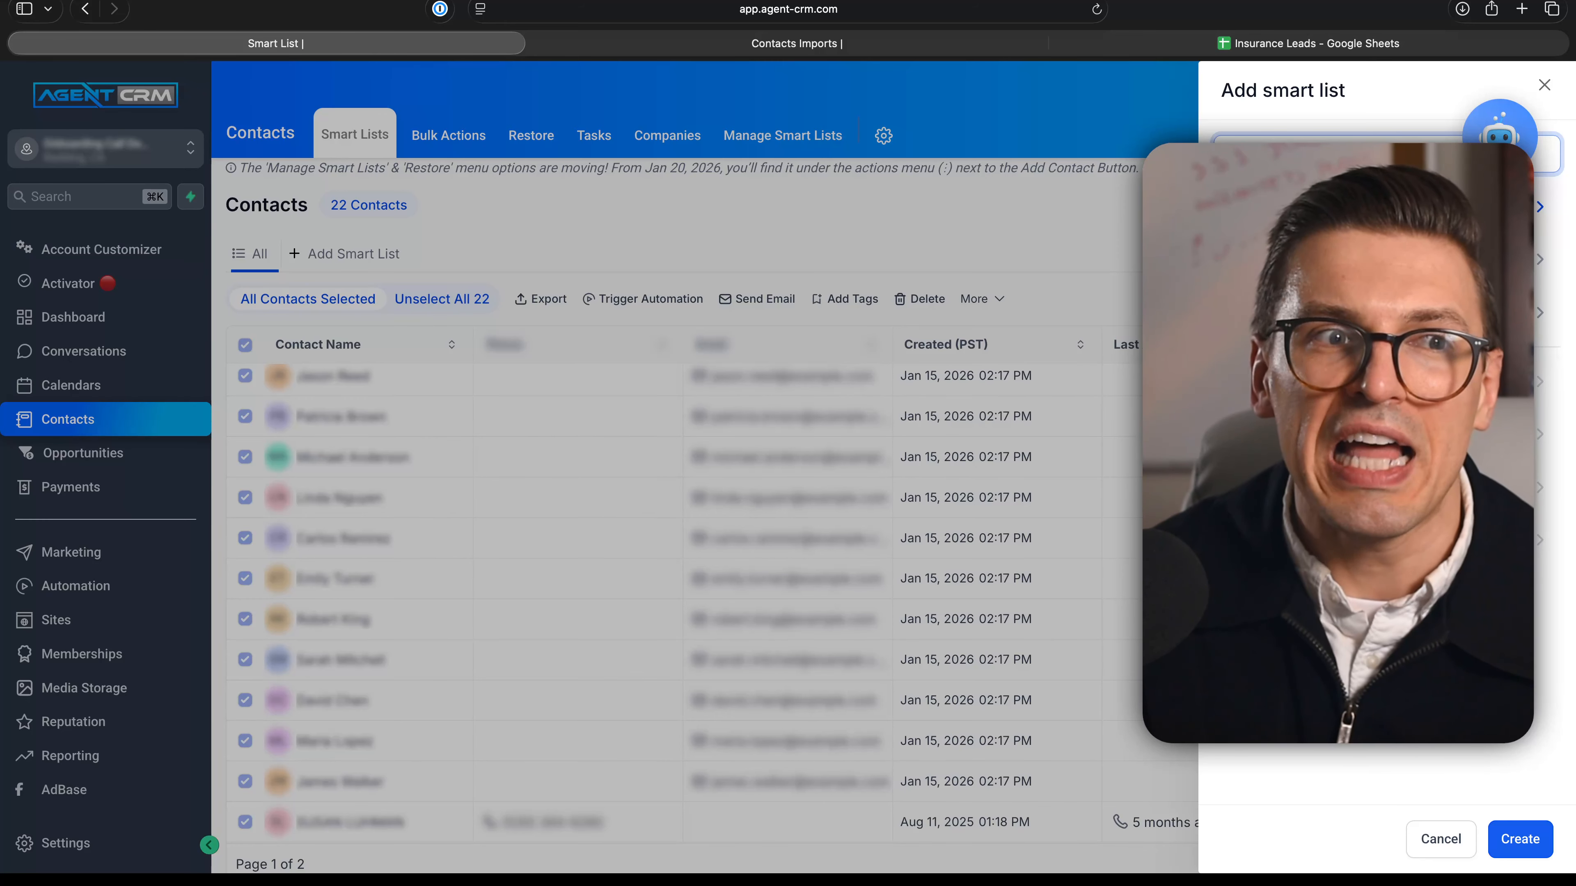
type("Client List")
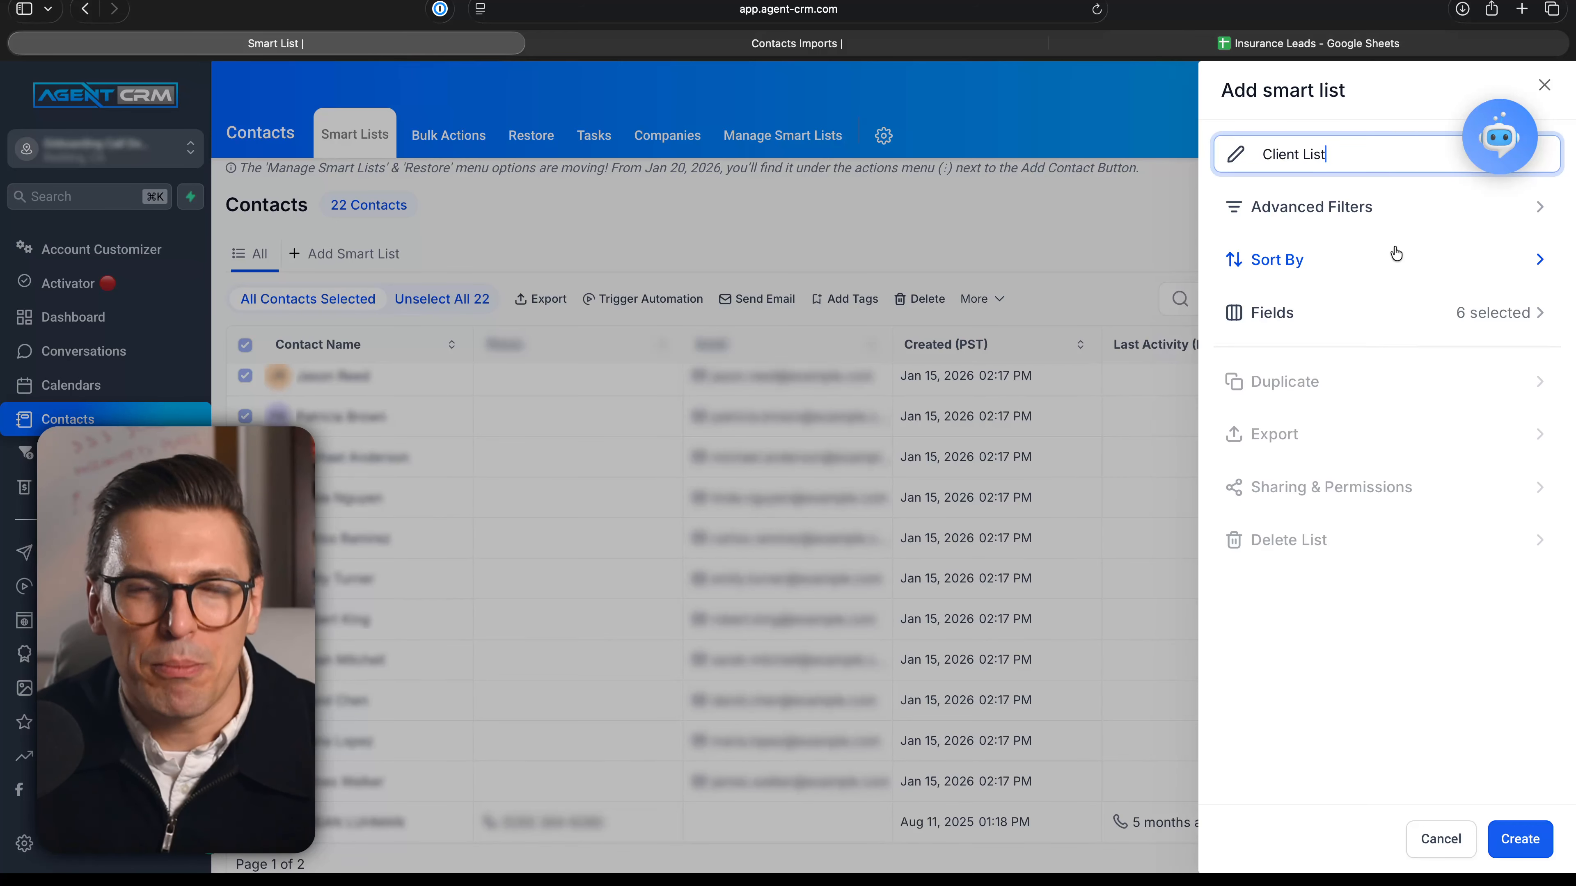
left_click(1307, 214)
left_click(1308, 162)
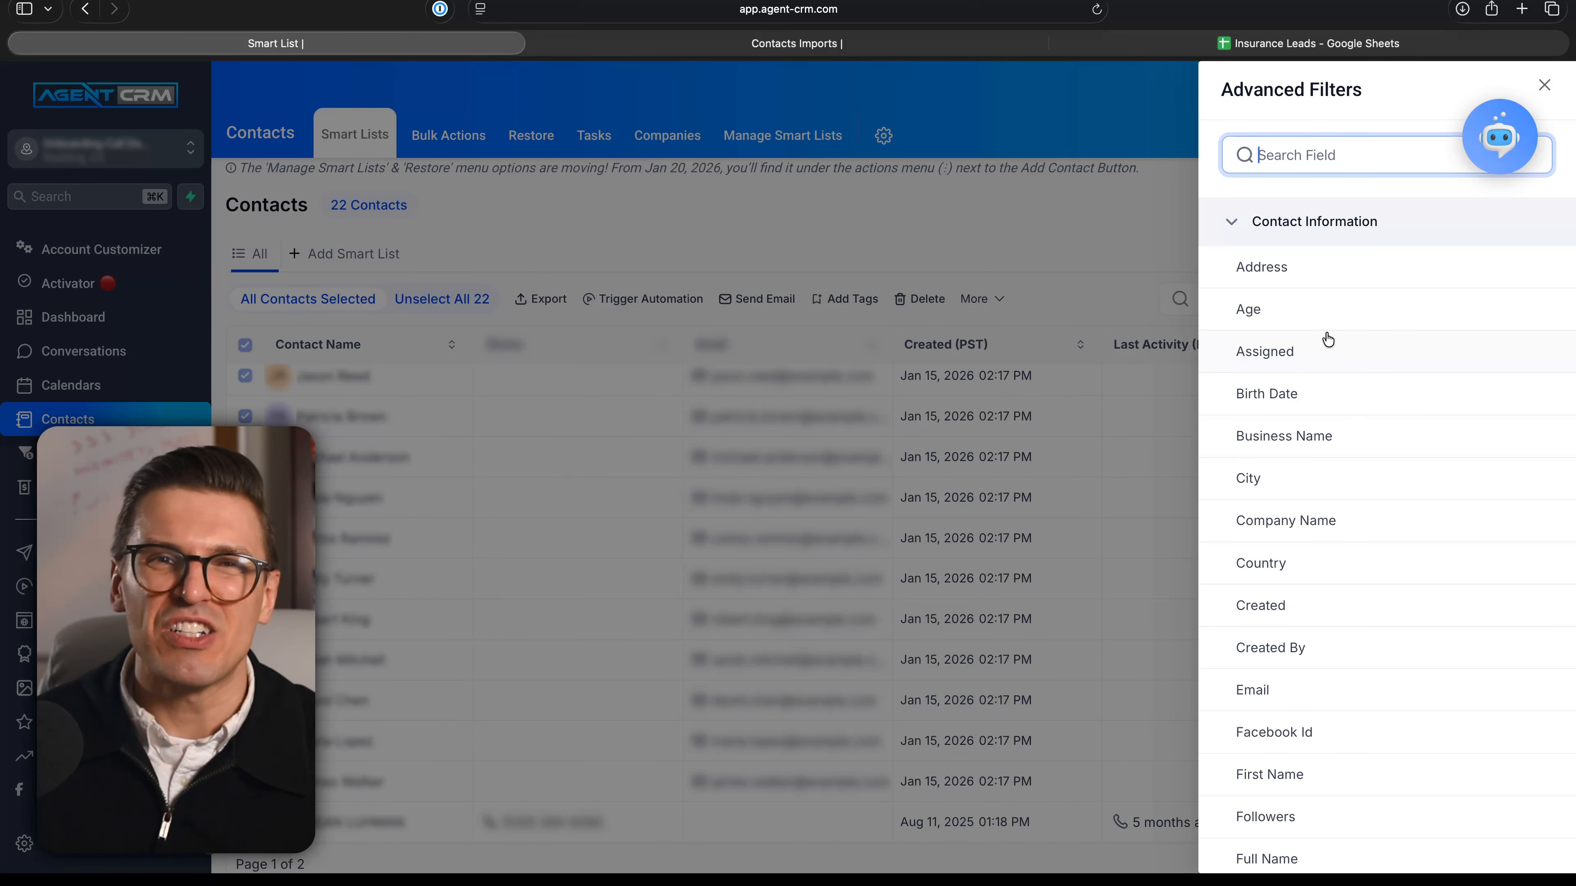
scroll(1301, 530, "down", 20)
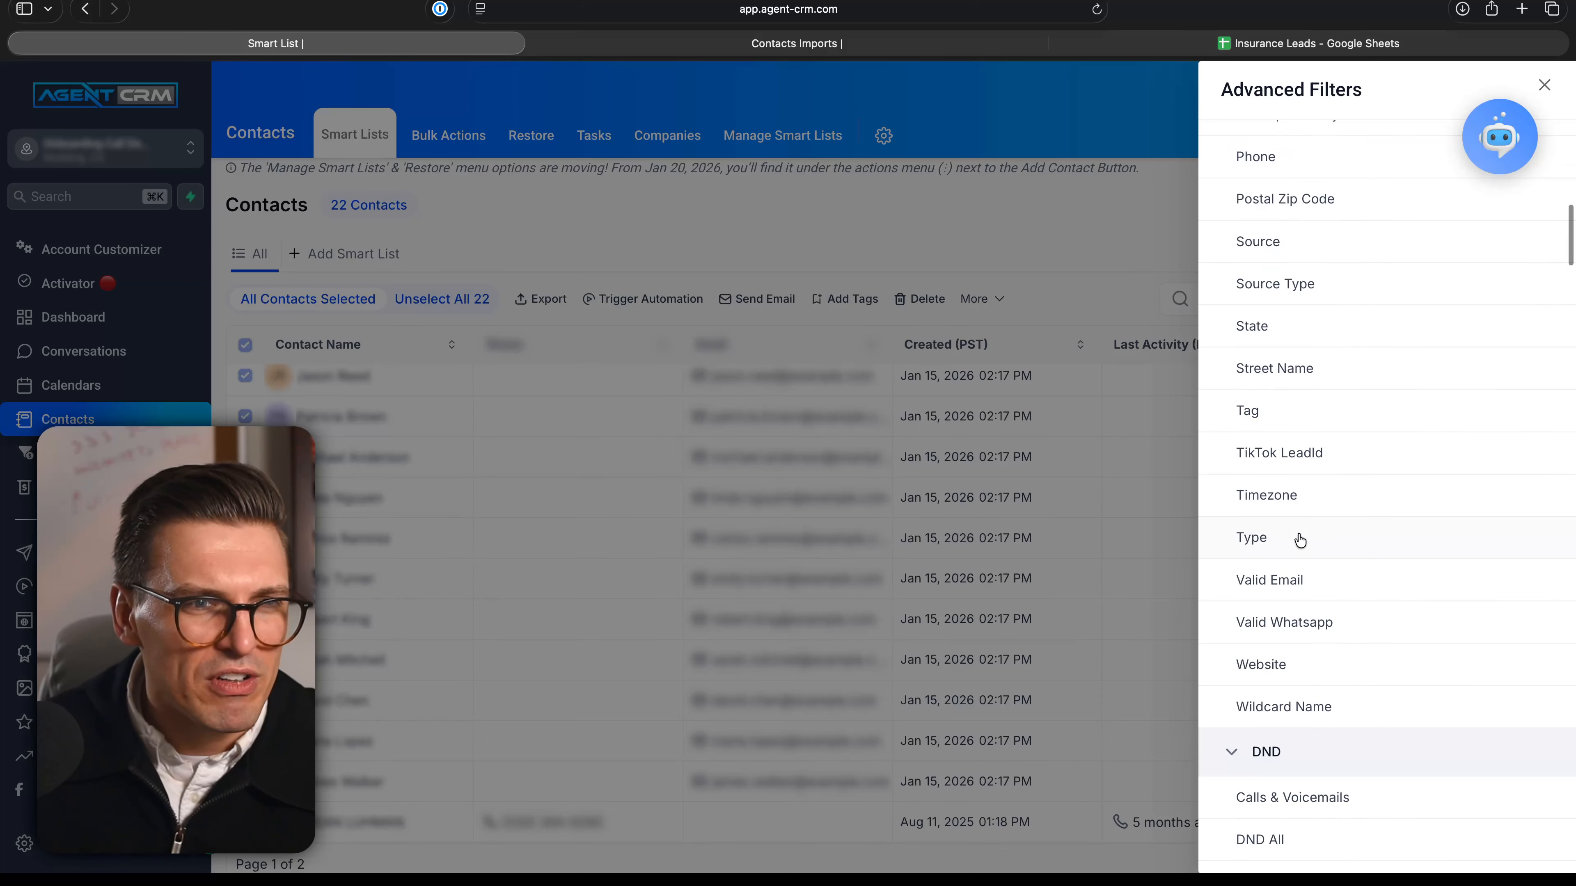
scroll(1300, 540, "down", 20)
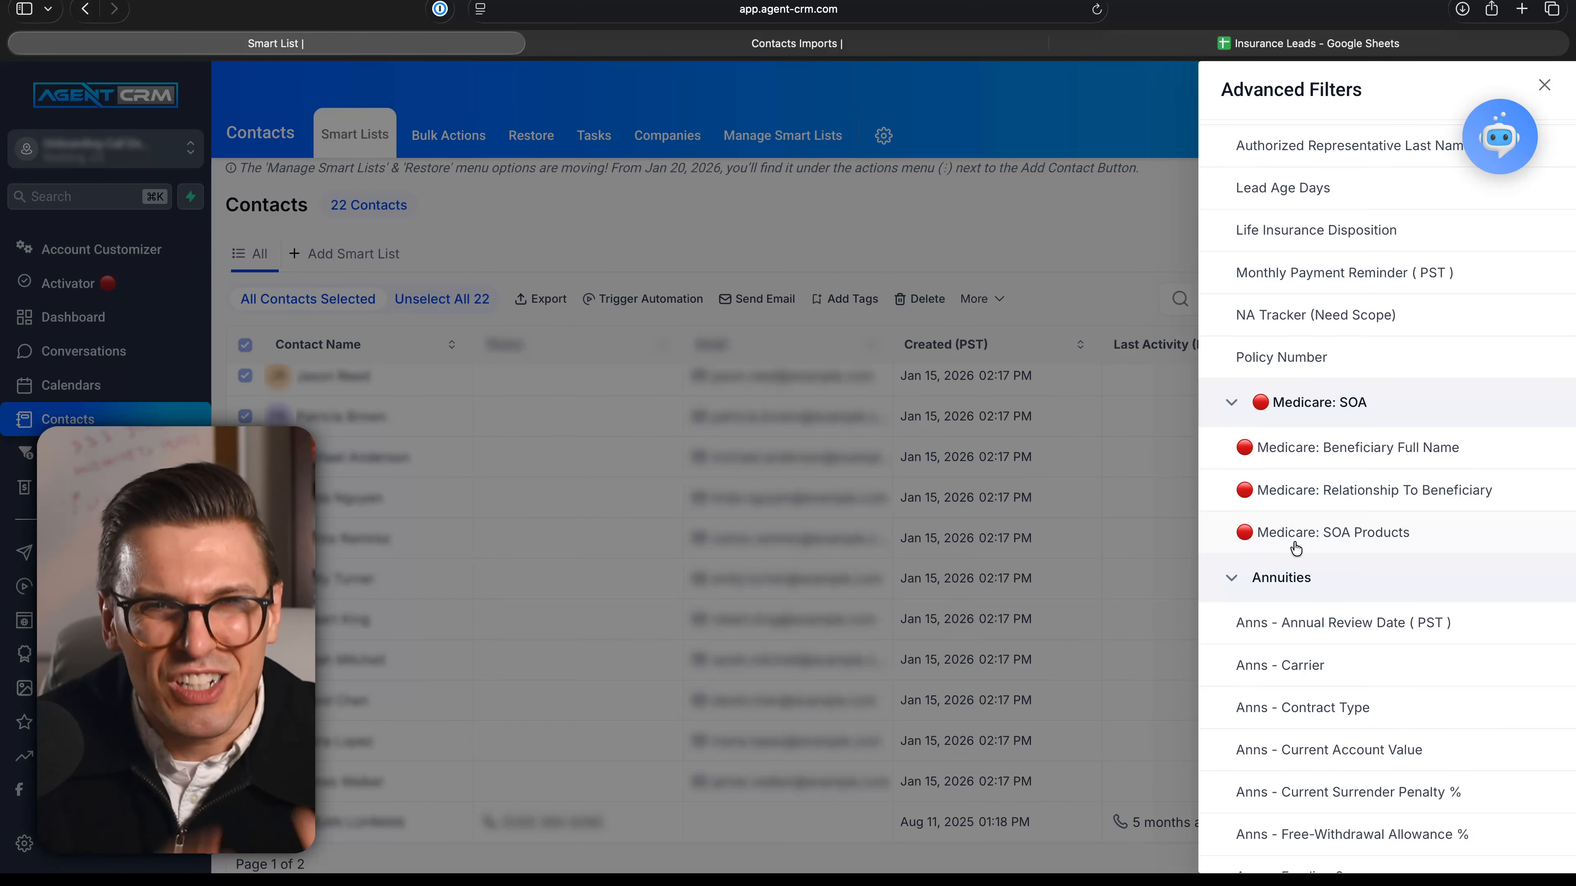
scroll(1292, 559, "up", 20)
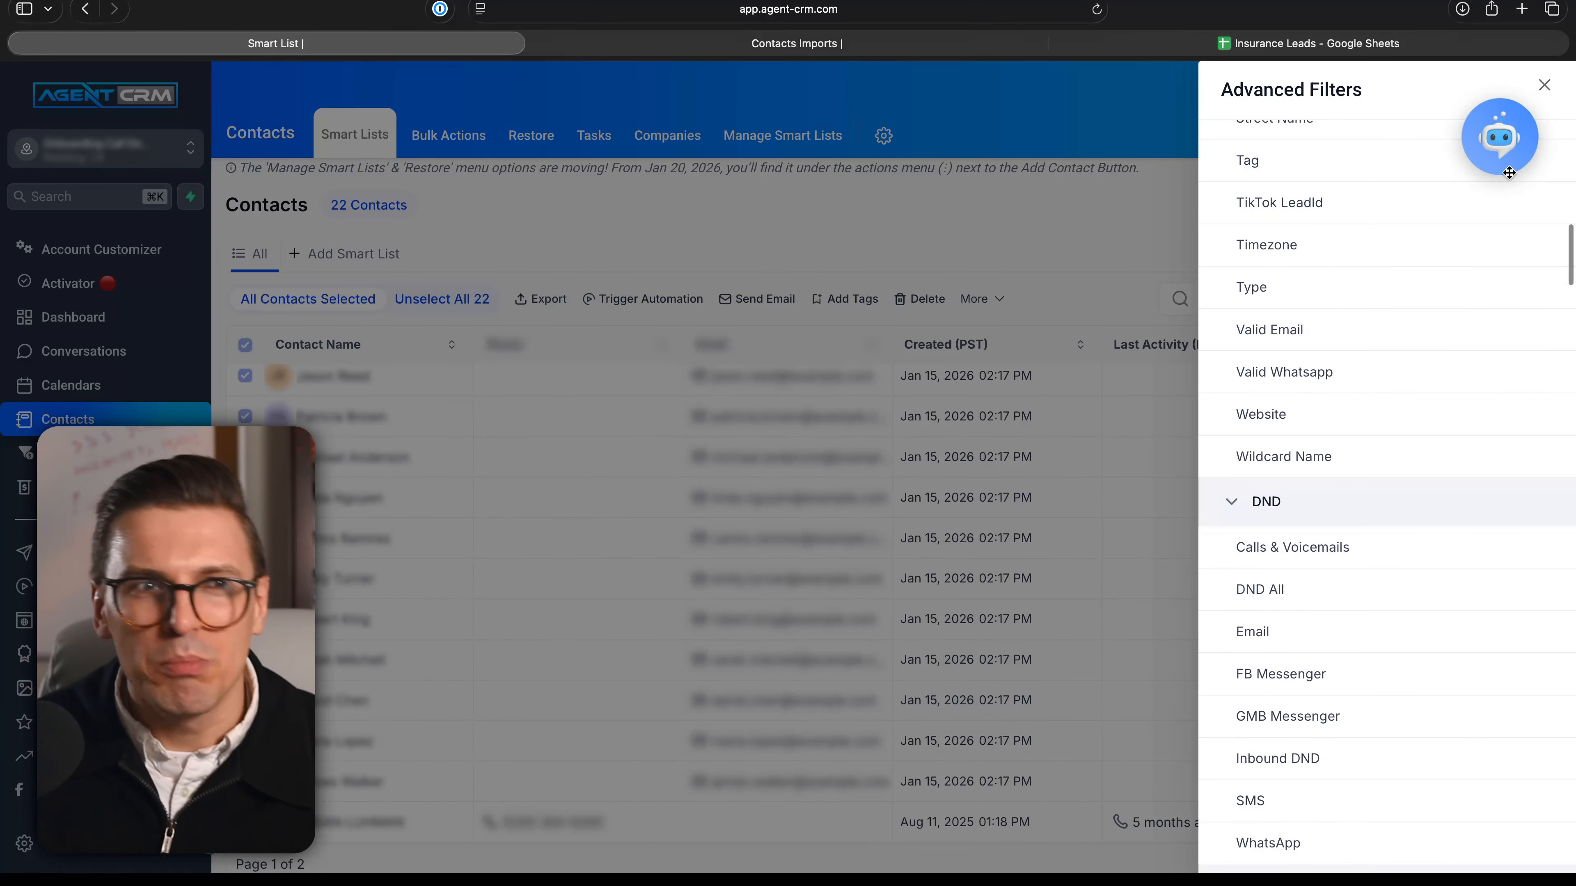
left_click(1540, 85)
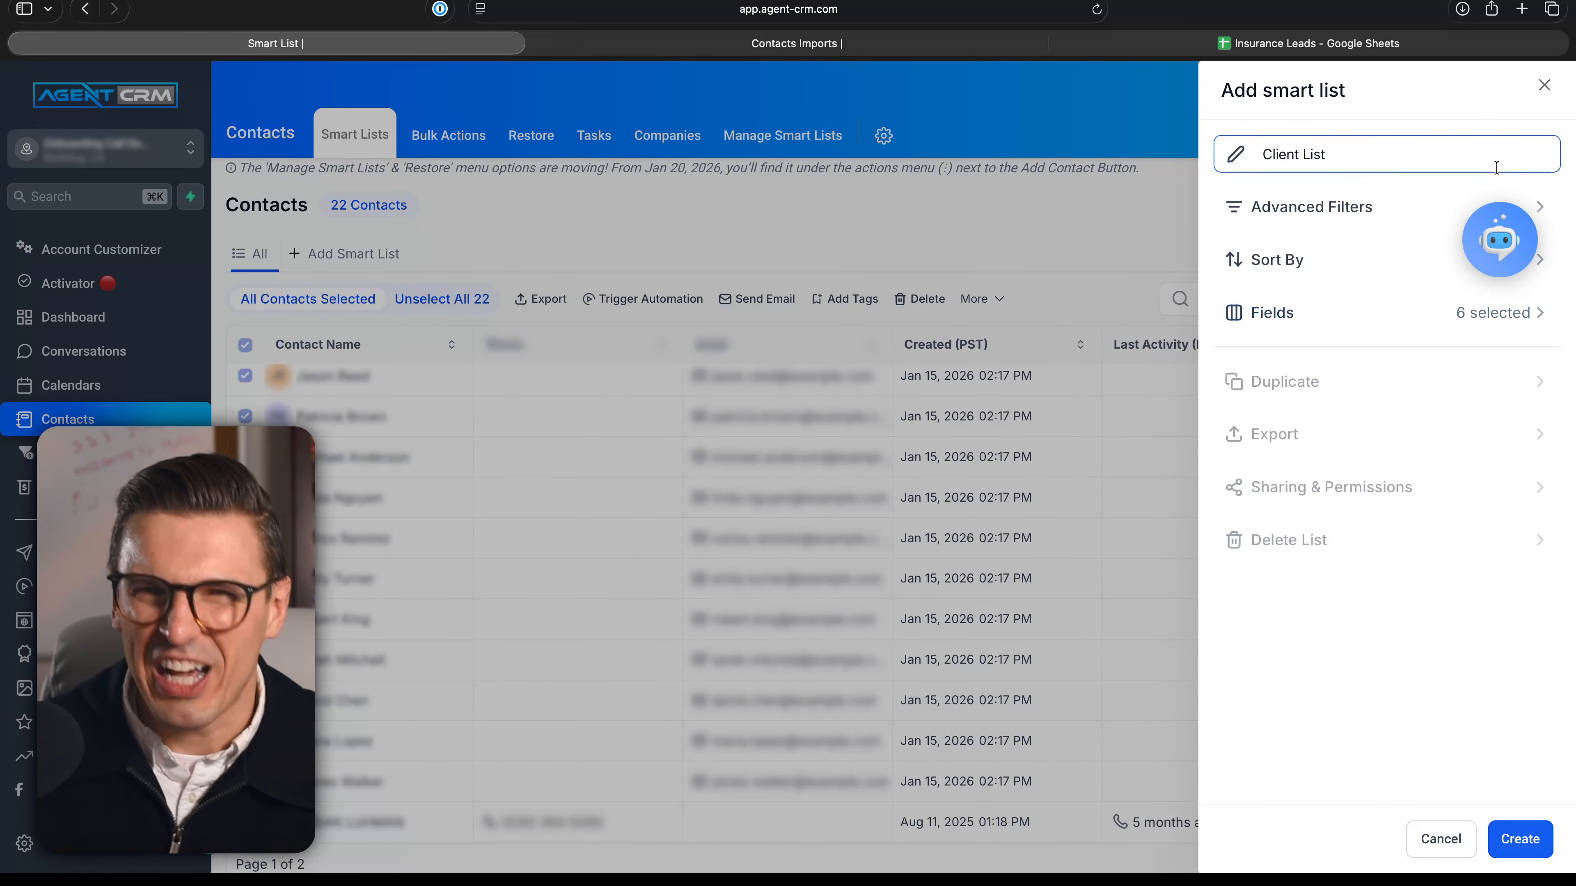
left_click(1545, 85)
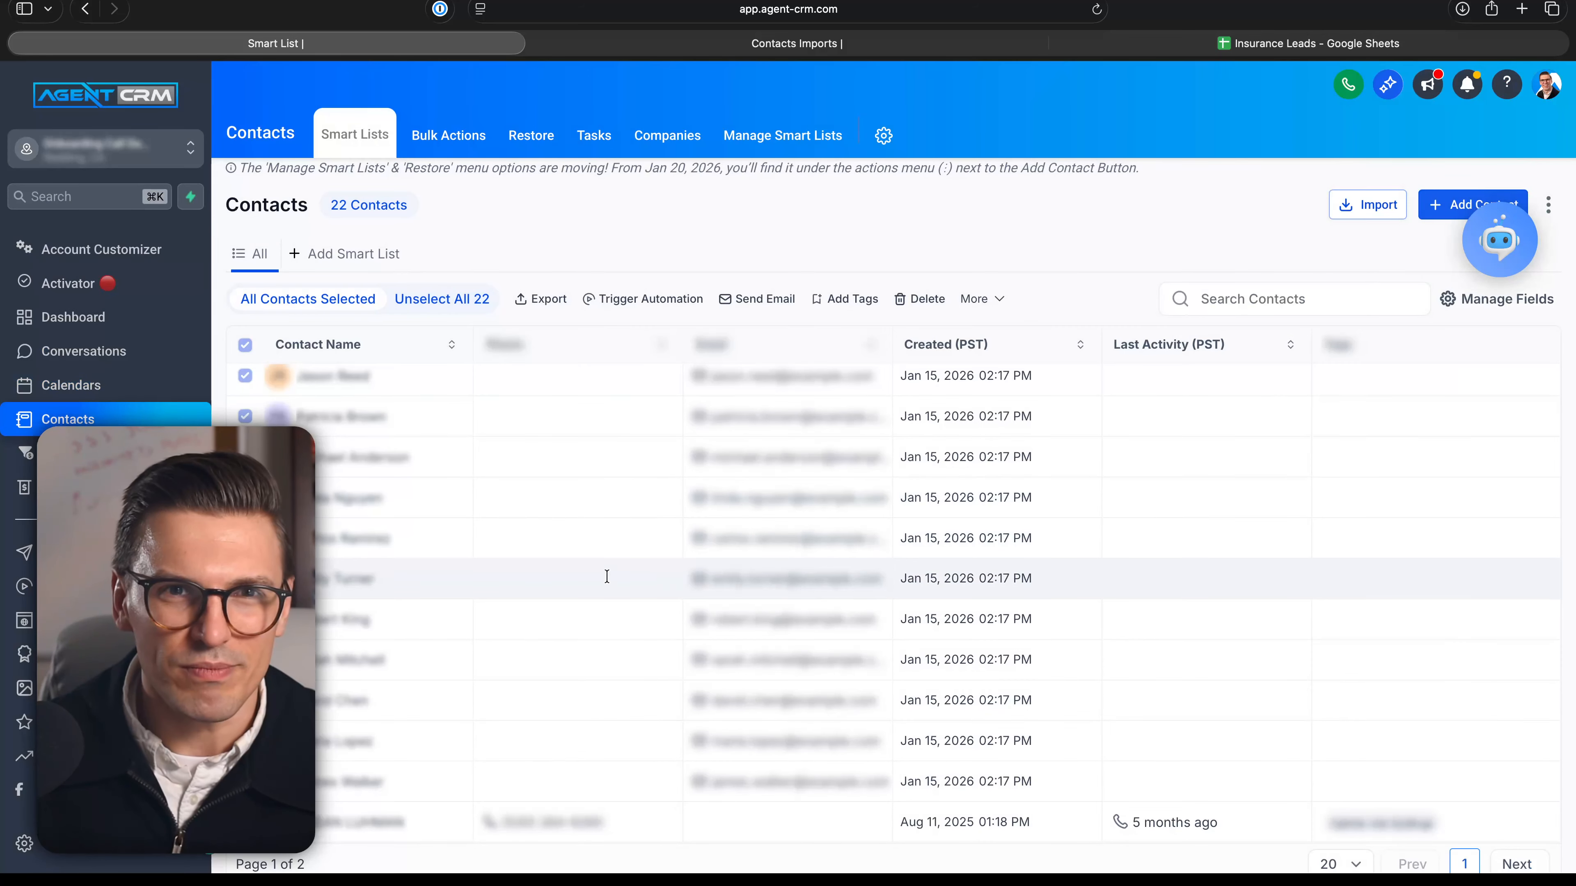